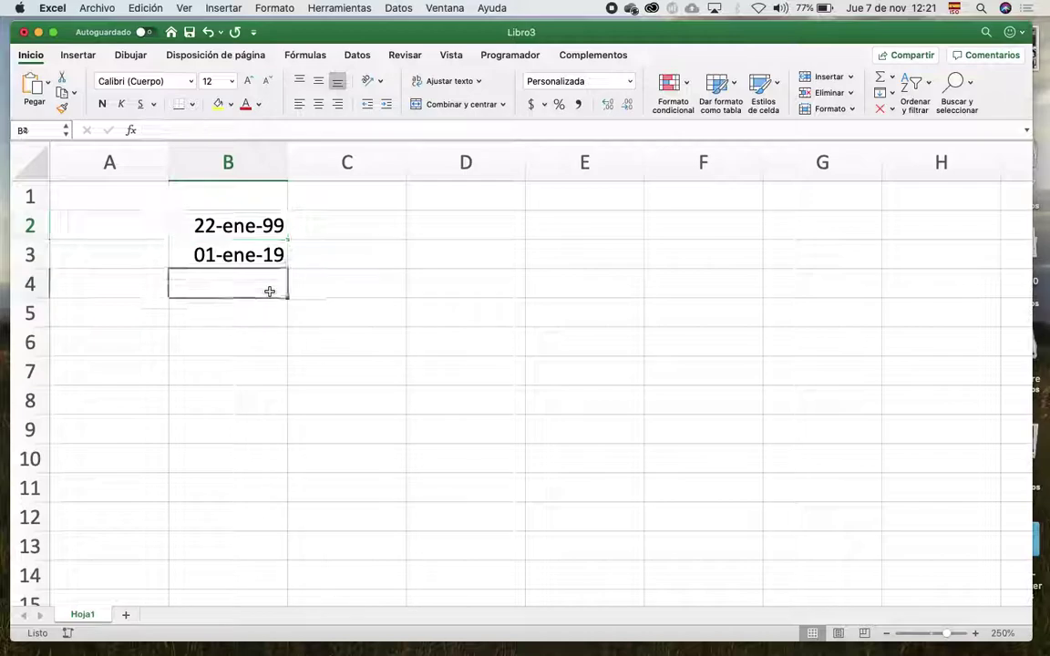
# Label the two dates by entering "Entrada" in A2 and "Salida" in A3.
pyautogui.write('=')
pyautogui.press('Escape')
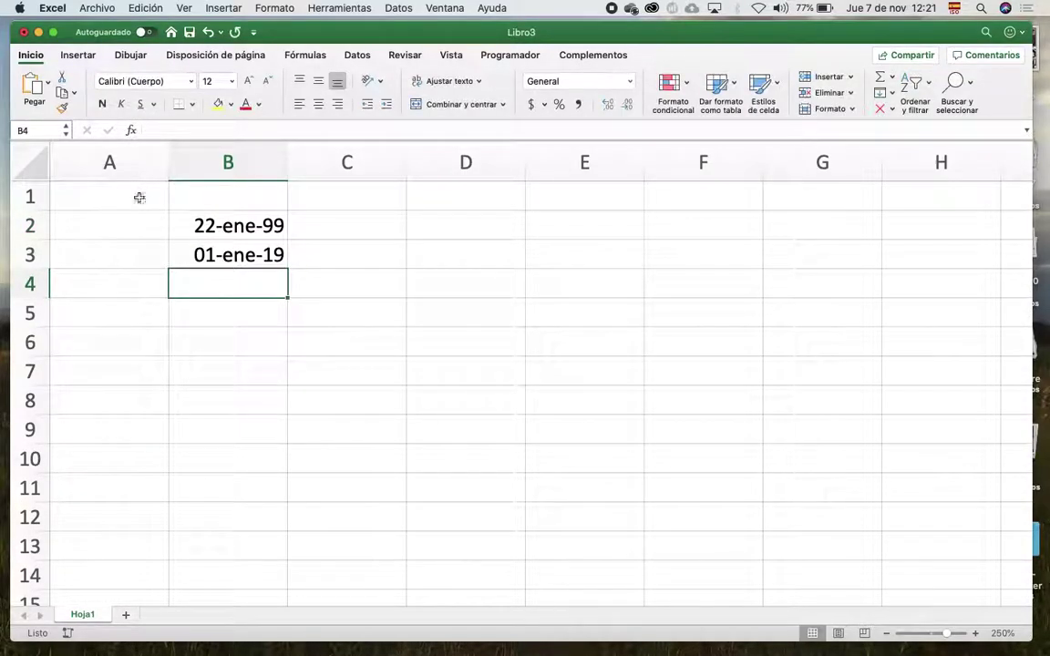
pyautogui.click(123, 225)
pyautogui.write('Entrada')
pyautogui.press('Return')
pyautogui.write('Salida')
pyautogui.press('Return')
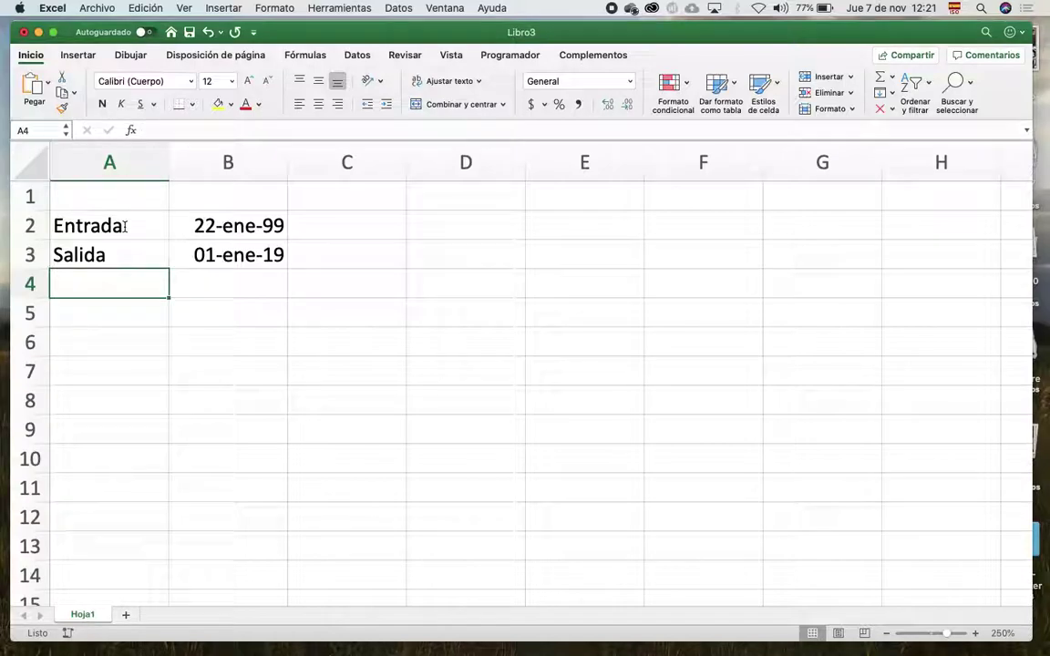
# Calculate the days between the two dates in B4 with the formula =B3-B2.
pyautogui.press('Right')
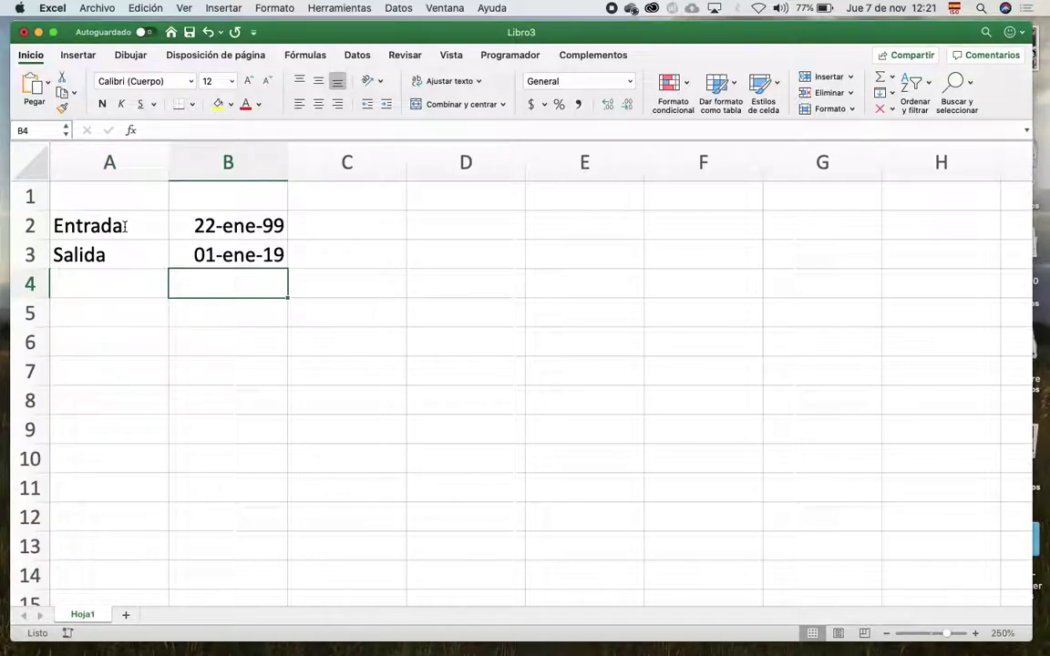
pyautogui.write('=')
pyautogui.click(193, 255)
pyautogui.write('-')
pyautogui.click(246, 225)
pyautogui.press('Return')
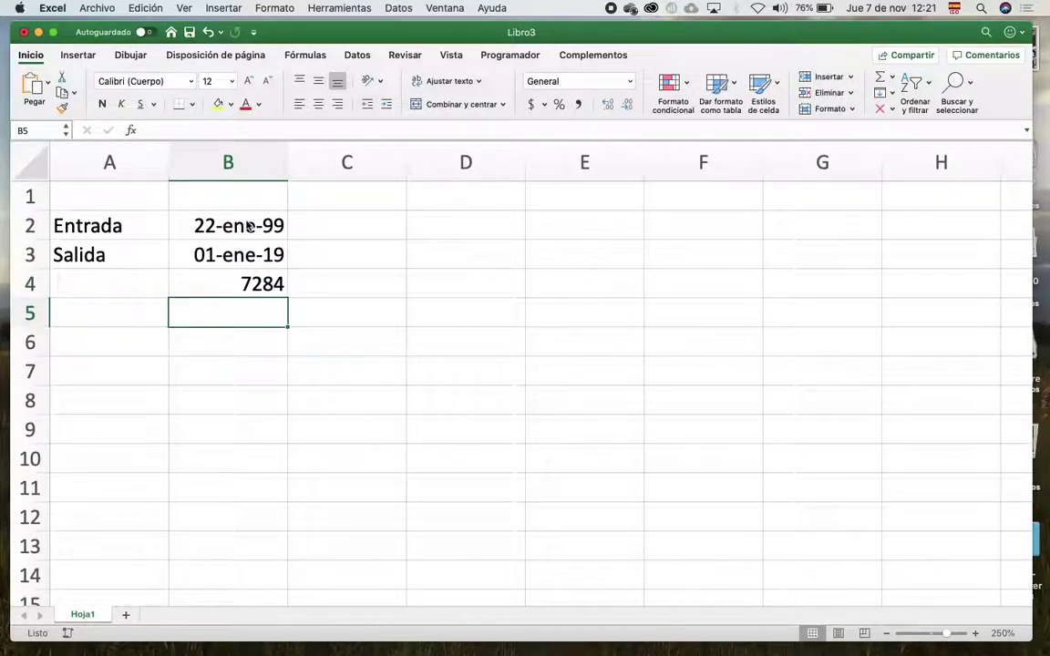
# Convert the day difference to years in B5 with the formula =B4/365.
pyautogui.write('=')
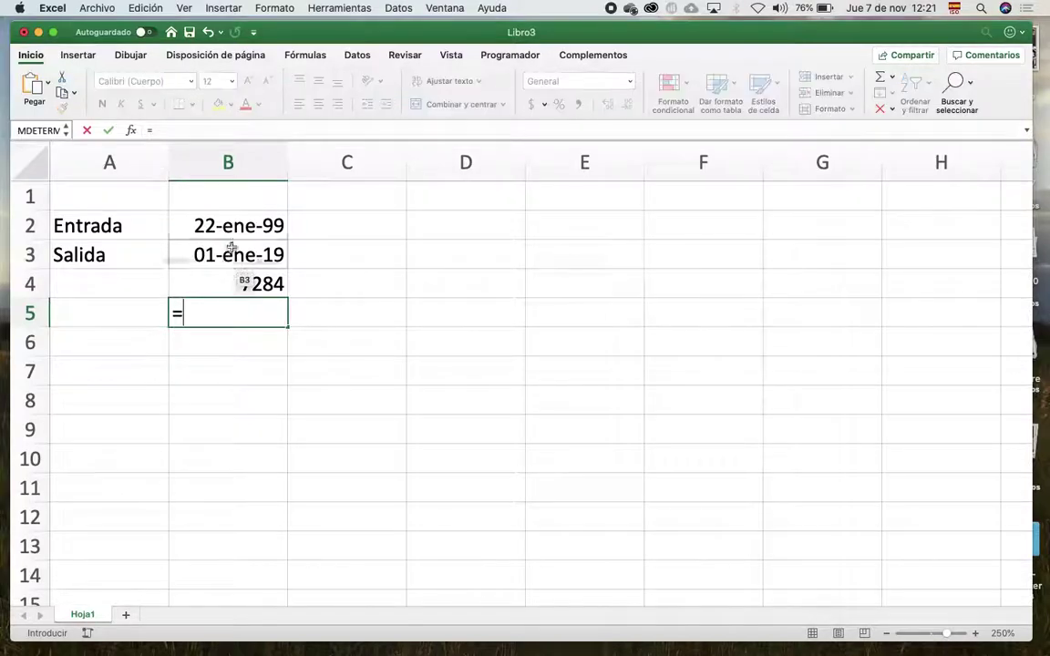
pyautogui.click(212, 280)
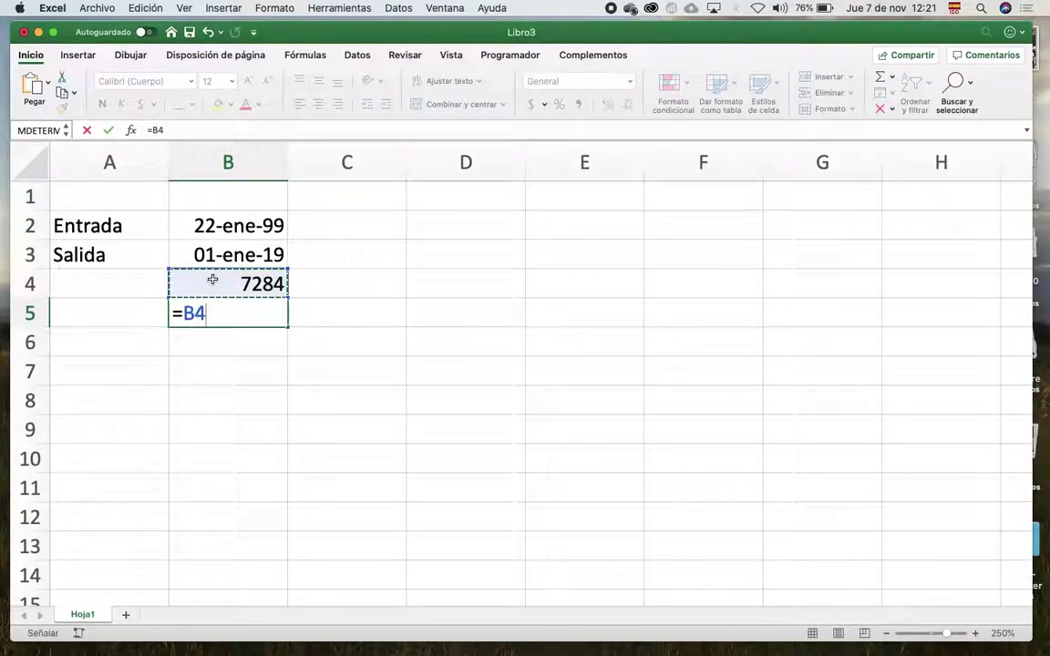
pyautogui.write('/365')
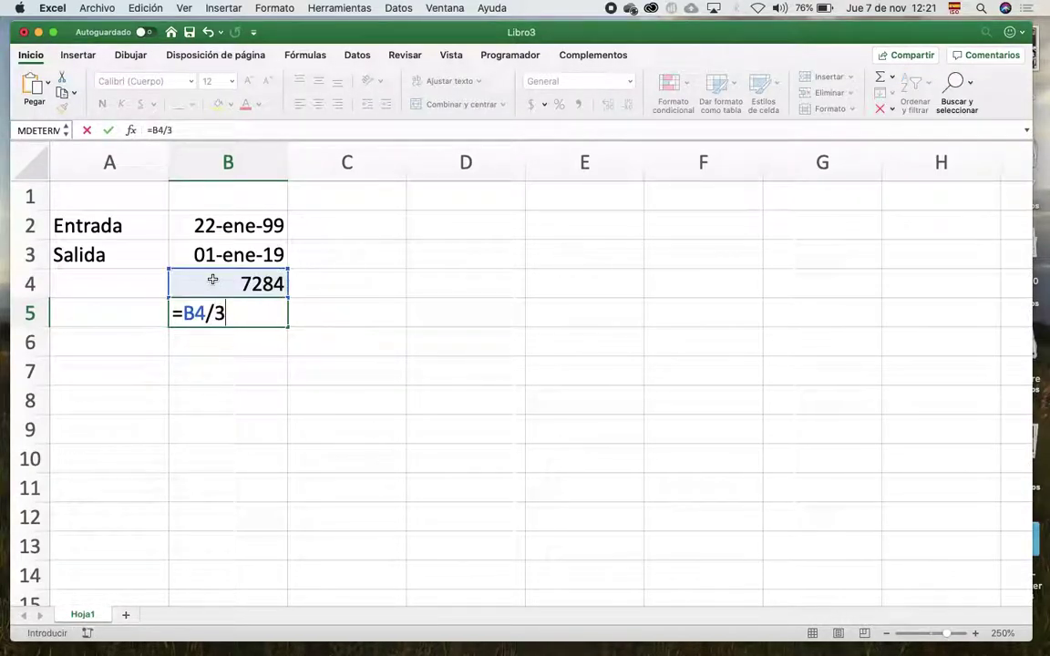
pyautogui.press('Return')
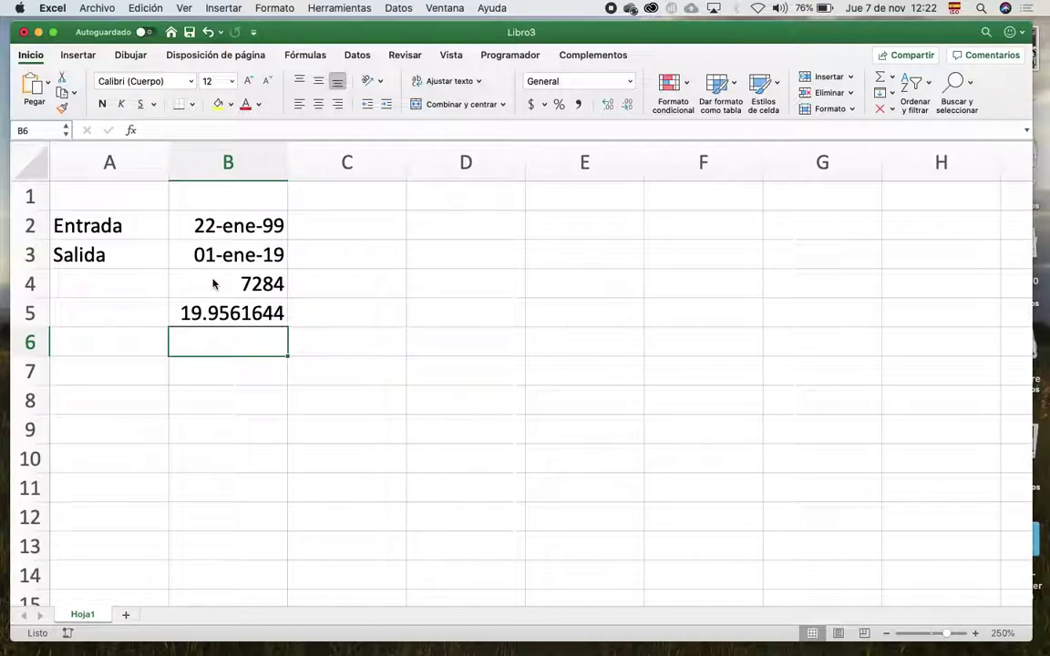
# Extract the whole years in B6 with the formula =TRUNCAR(B5,0).
pyautogui.write('=truncar')
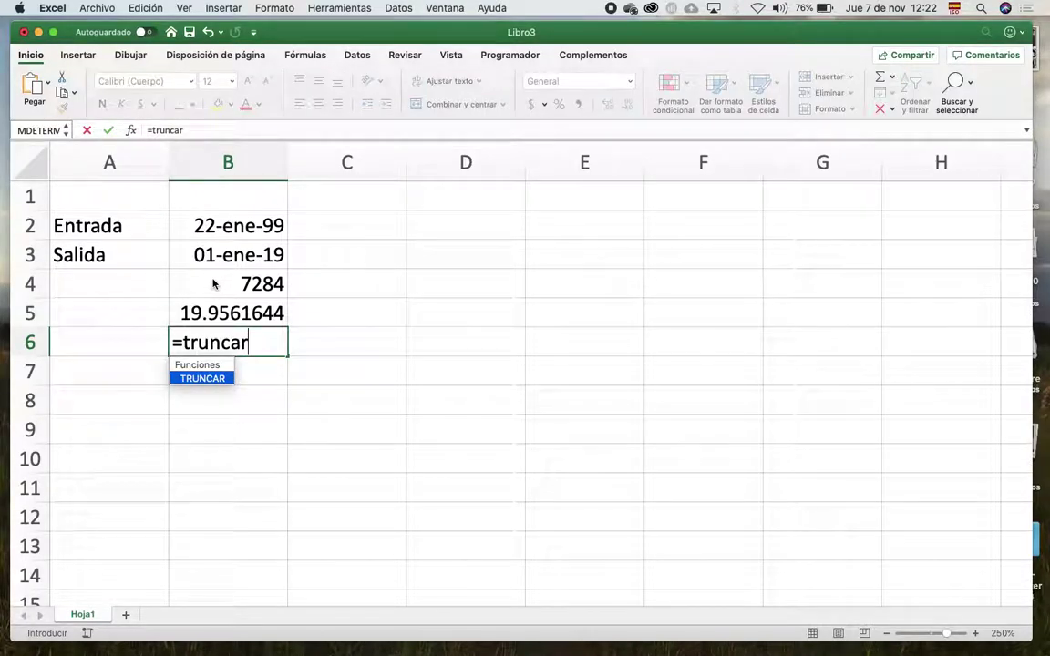
pyautogui.write('(')
pyautogui.click(213, 312)
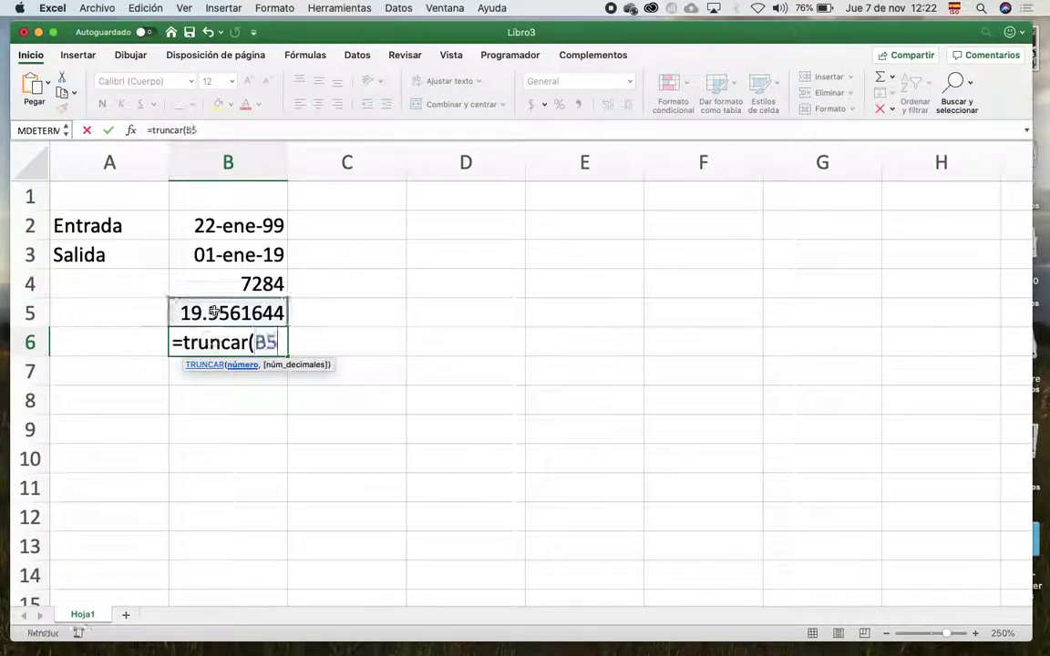
pyautogui.write(',0)')
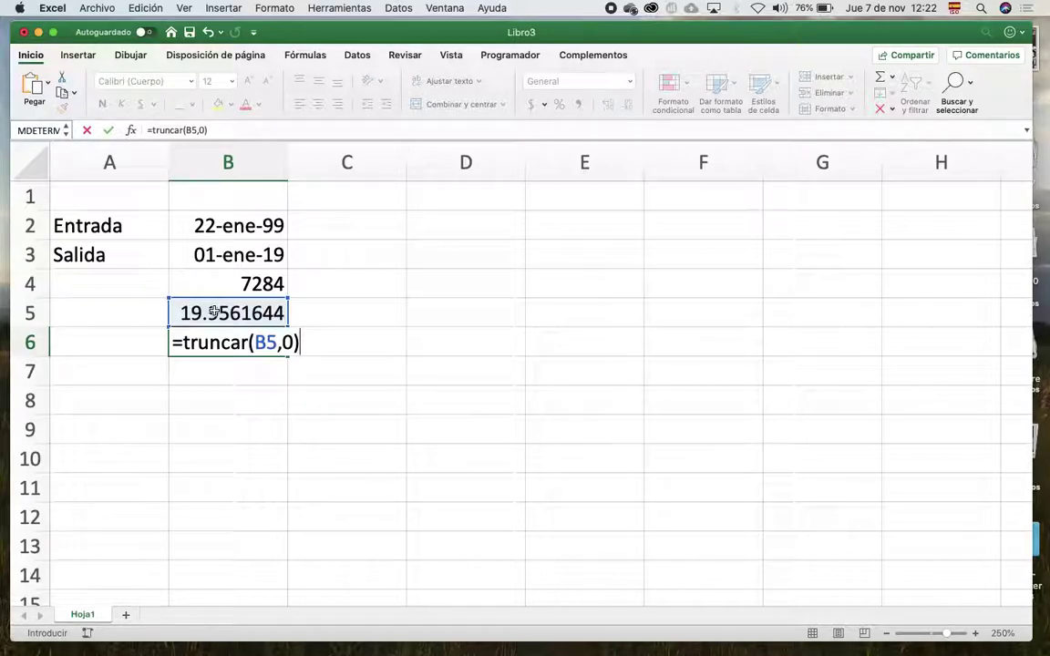
pyautogui.press('Return')
# Isolate the fractional part of the years in B7 with the formula =B5-B6.
pyautogui.write('=')
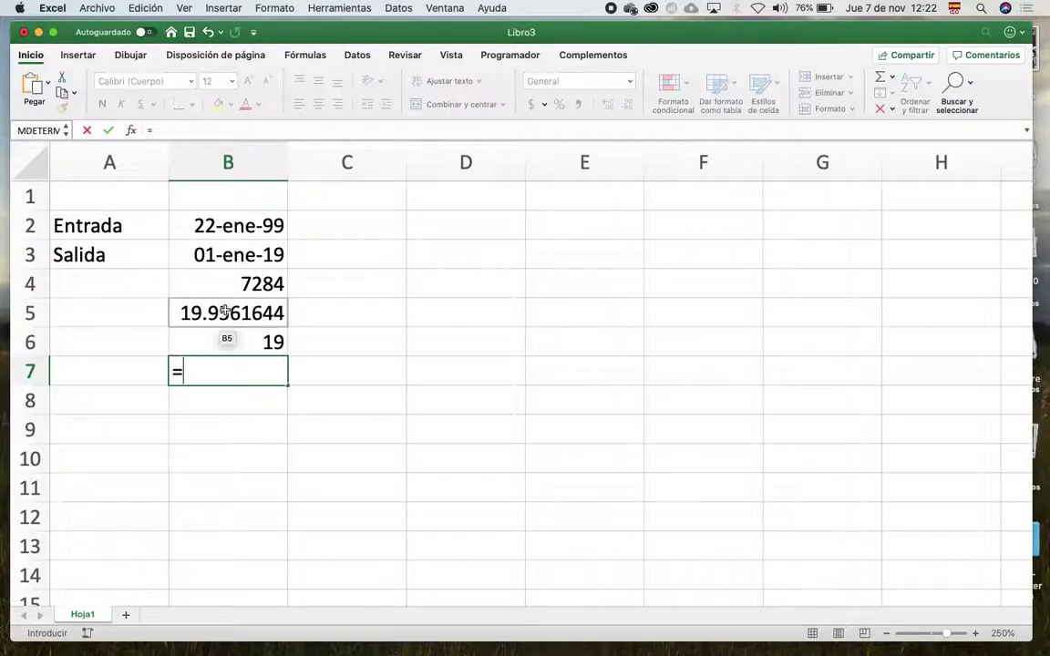
pyautogui.click(224, 312)
pyautogui.write('-')
pyautogui.click(239, 341)
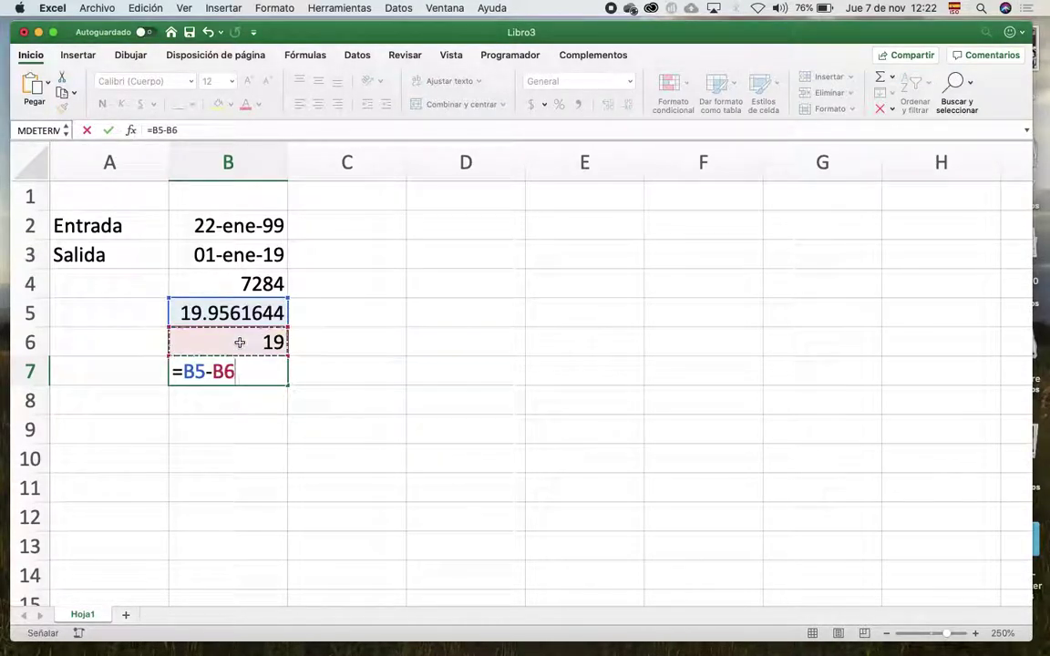
pyautogui.press('Return')
# Calculate the years directly from the two dates in B8 with the formula =(B3-B2)/365.
pyautogui.write('=')
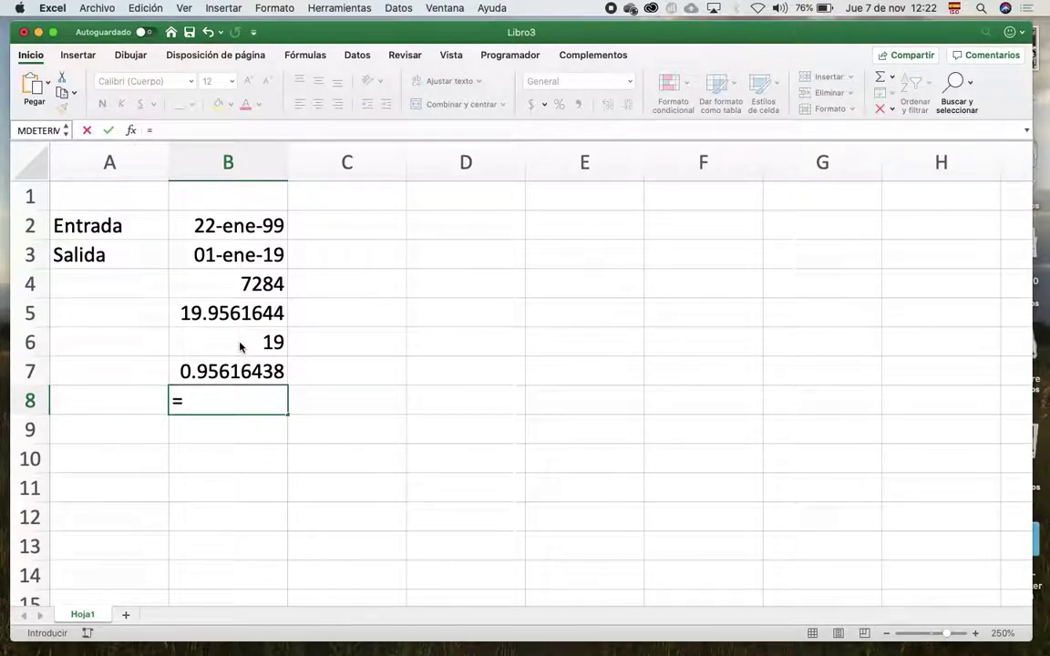
pyautogui.write('(')
pyautogui.click(230, 255)
pyautogui.write('-')
pyautogui.click(227, 227)
pyautogui.write(')/365')
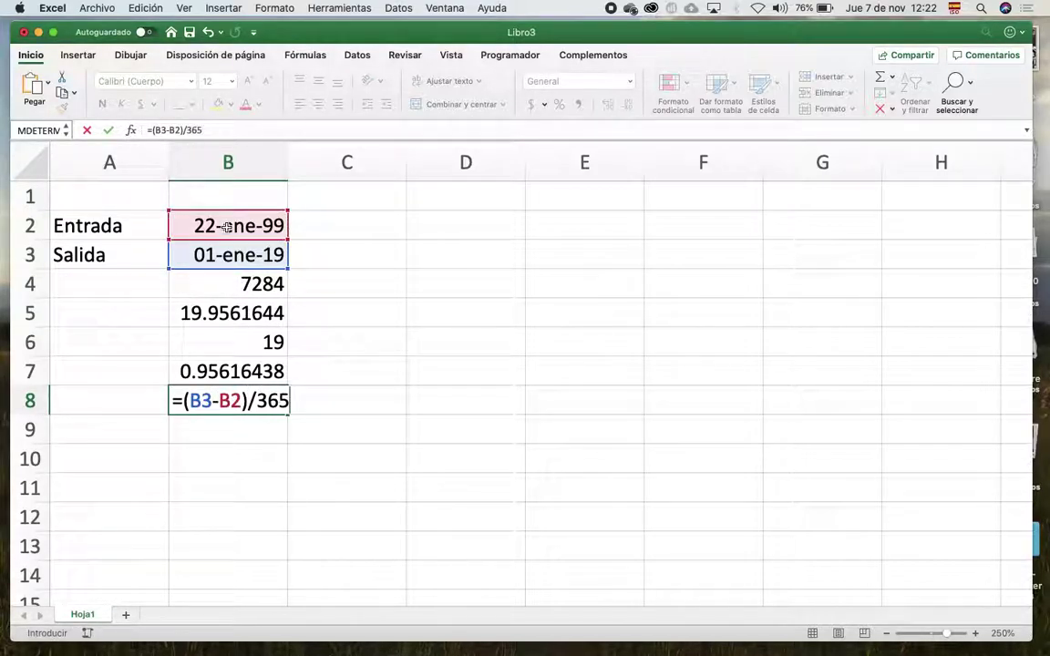
pyautogui.press('Return')
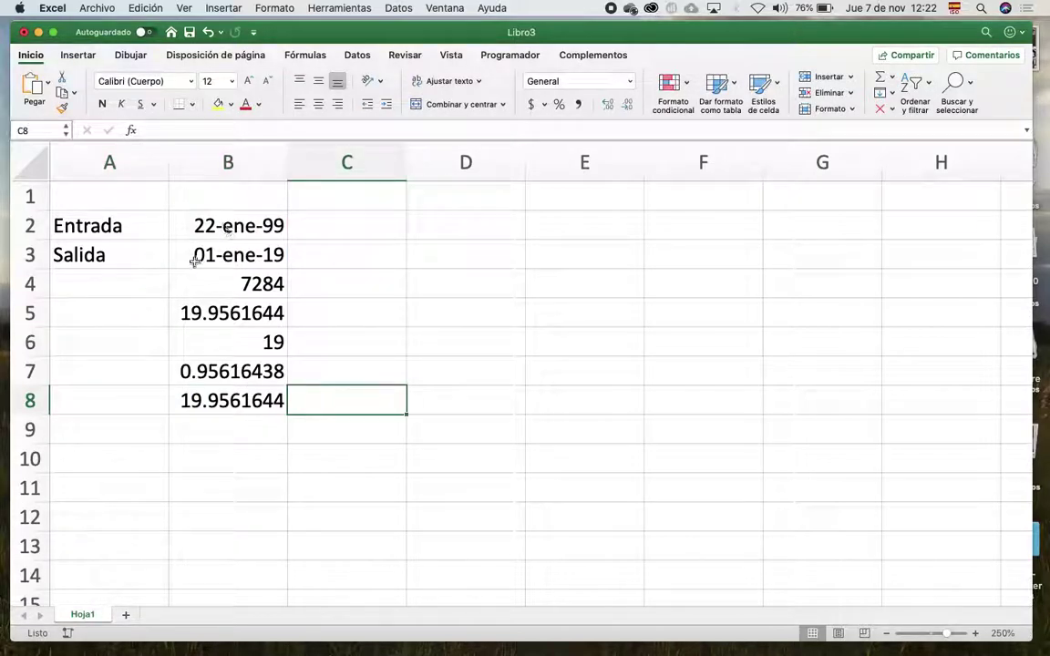
# Extend the B8 formula to subtract its truncated value: =(B3-B2)/365-TRUNCAR((B3-B2)/365,0).
pyautogui.doubleClick(203, 401)
pyautogui.moveTo(183, 401); pyautogui.dragTo(287, 406)
pyautogui.press('super+c')
pyautogui.click(287, 405)
pyautogui.write('-truncar(')
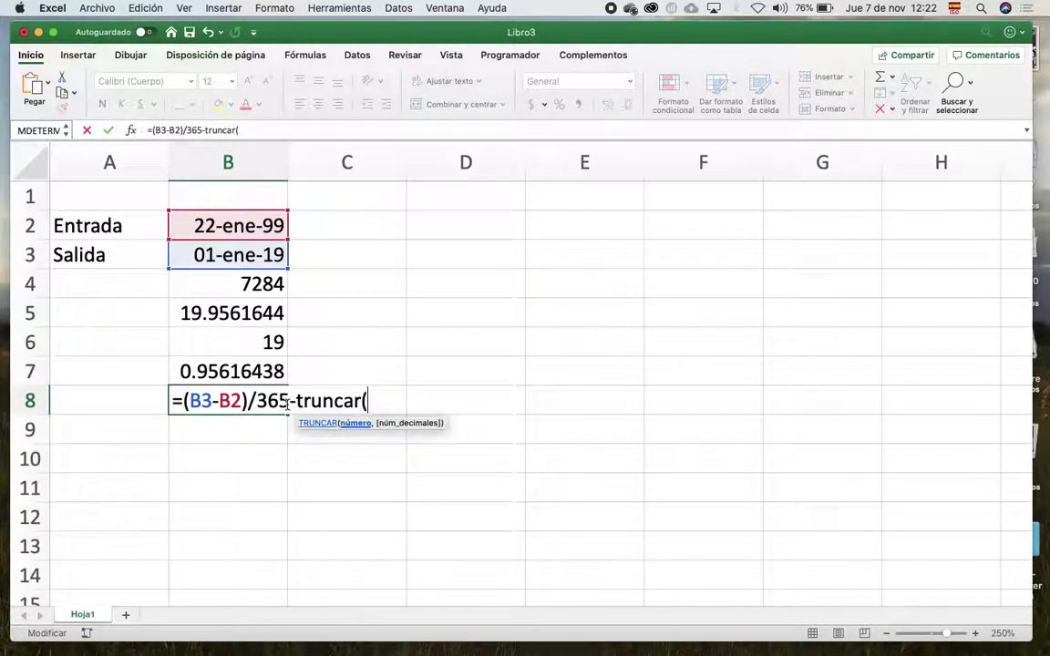
pyautogui.press('super+v')
pyautogui.write(',0)')
pyautogui.press('Return')
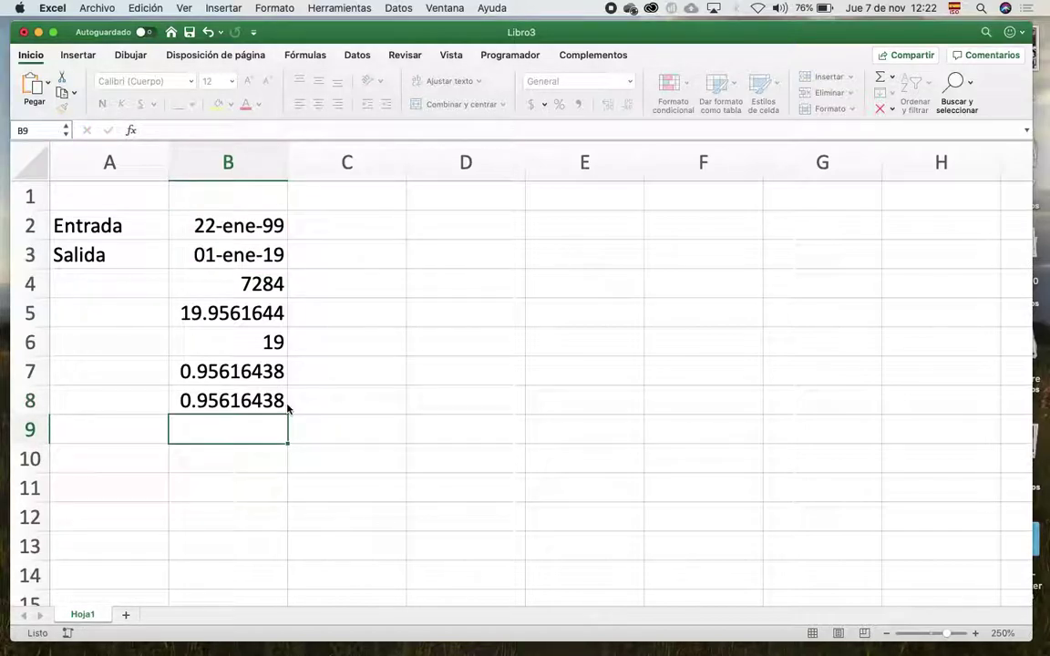
# Convert the fraction in B8 to days by changing the formula to =((B3-B2)/365-TRUNCAR((B3-B2)/365,0))*365.
pyautogui.click(264, 408)
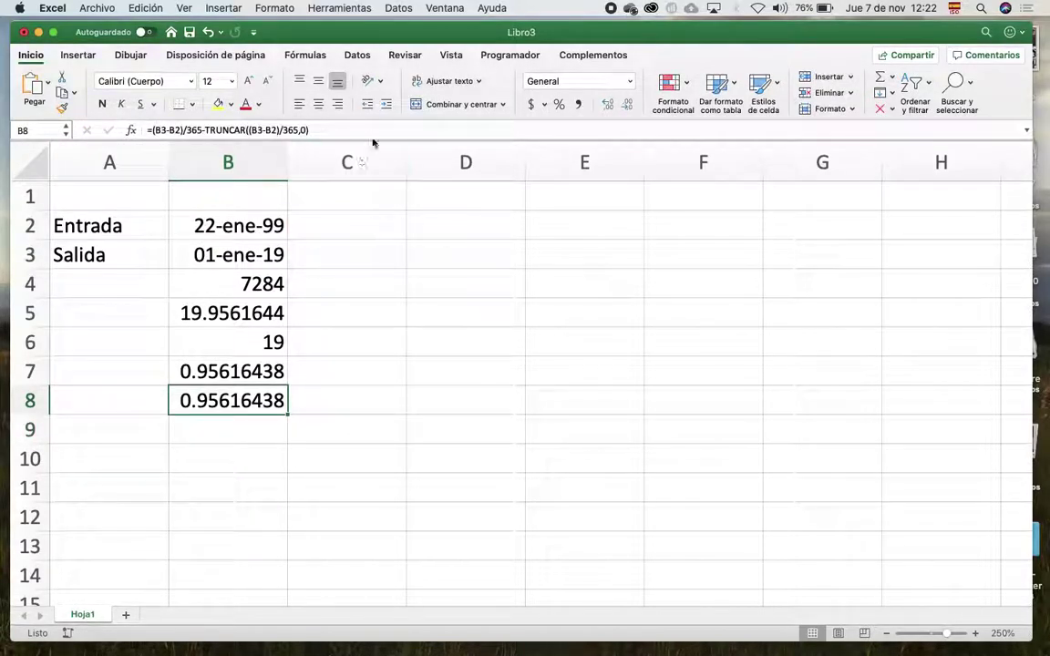
pyautogui.click(153, 129)
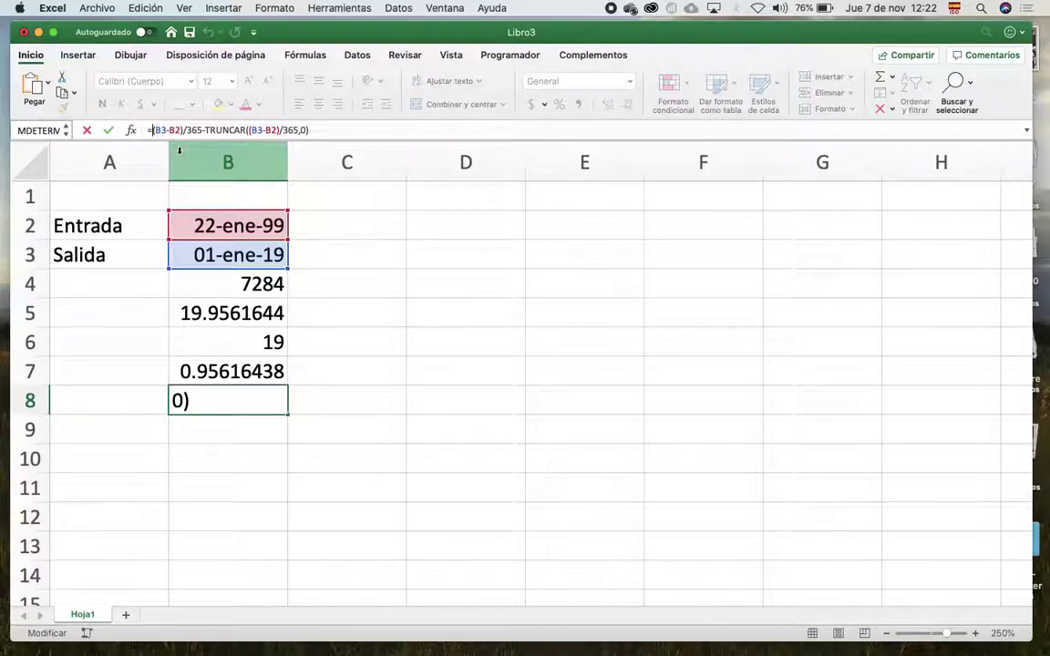
pyautogui.write('((')
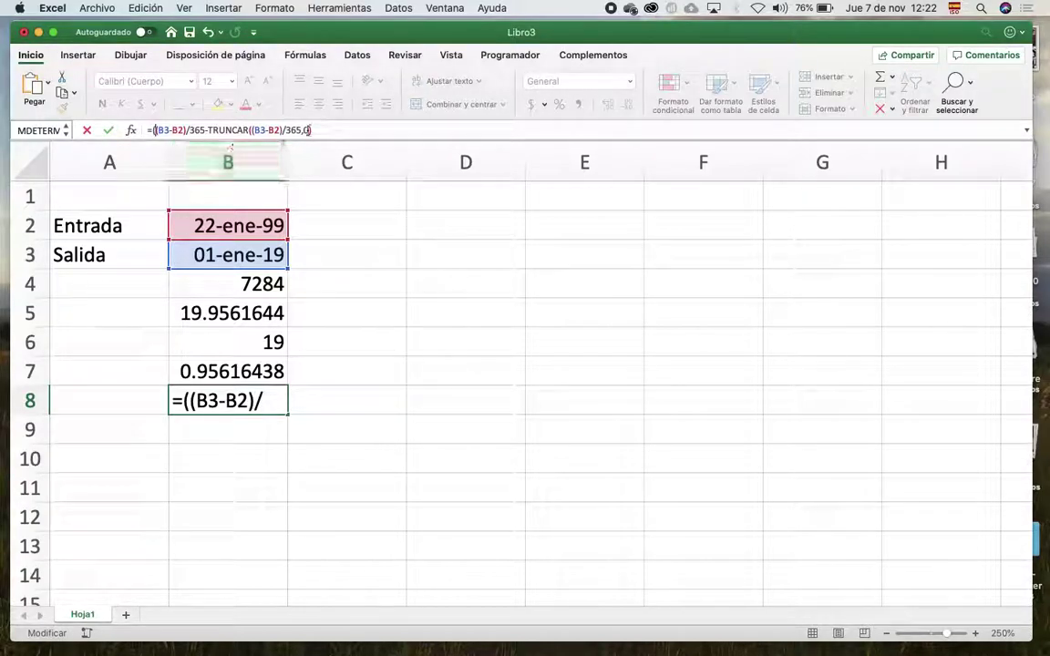
pyautogui.click(325, 128)
pyautogui.write(')*')
pyautogui.write('365')
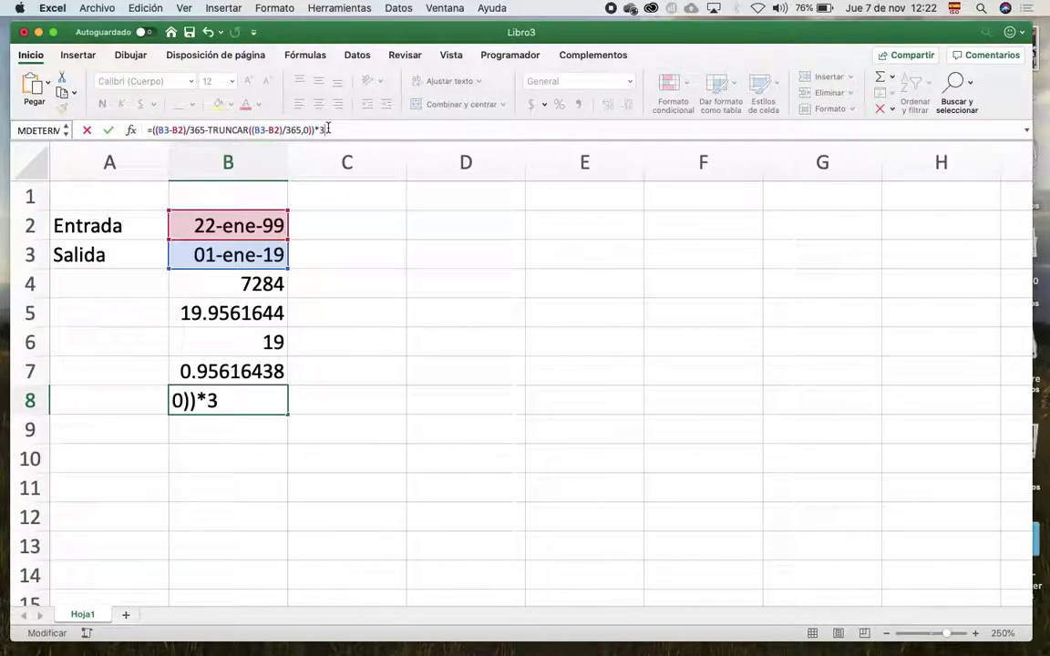
pyautogui.press('Return')
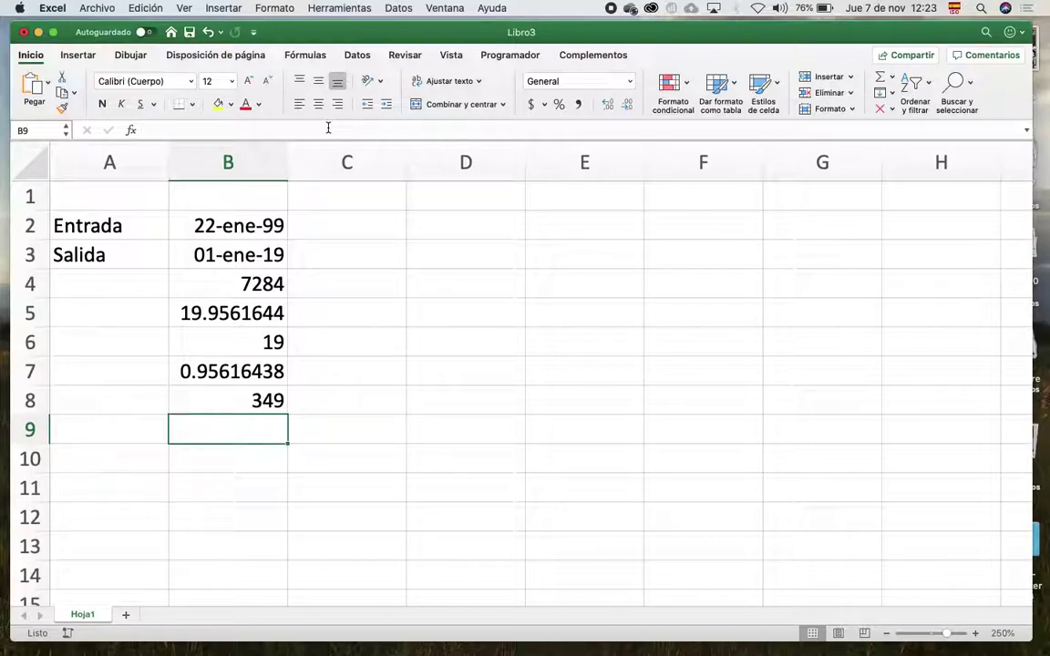
# Narrow column C and enter the months enero, febrero and marzo in D2:D4.
pyautogui.moveTo(410, 168); pyautogui.dragTo(324, 187)
pyautogui.click(379, 221)
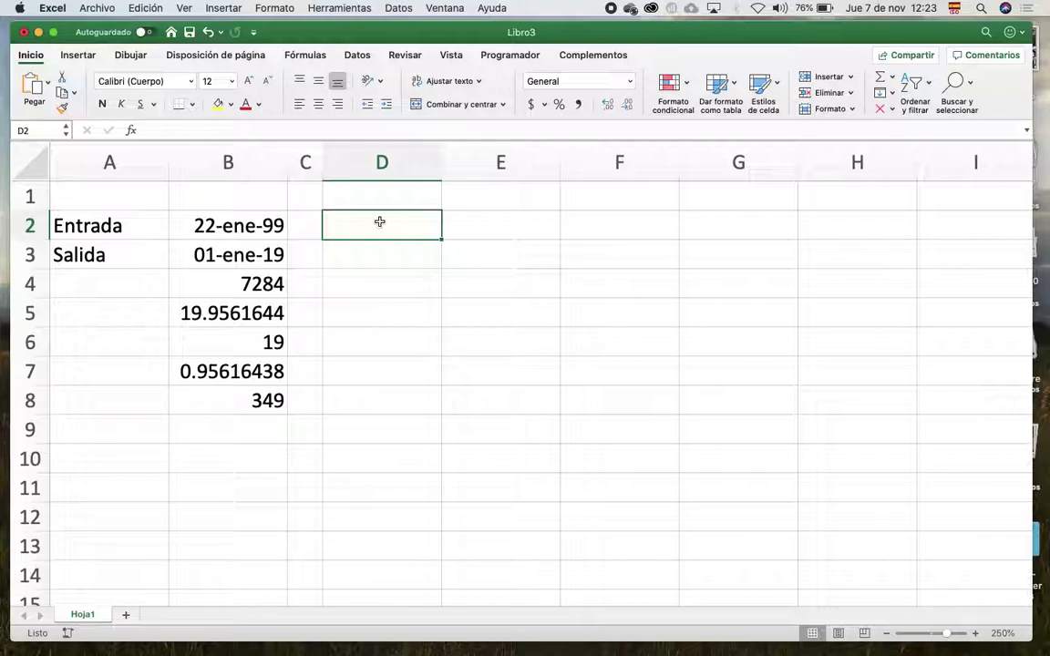
pyautogui.write('enr')
pyautogui.press('BackSpace')
pyautogui.write('ero')
pyautogui.press('Return')
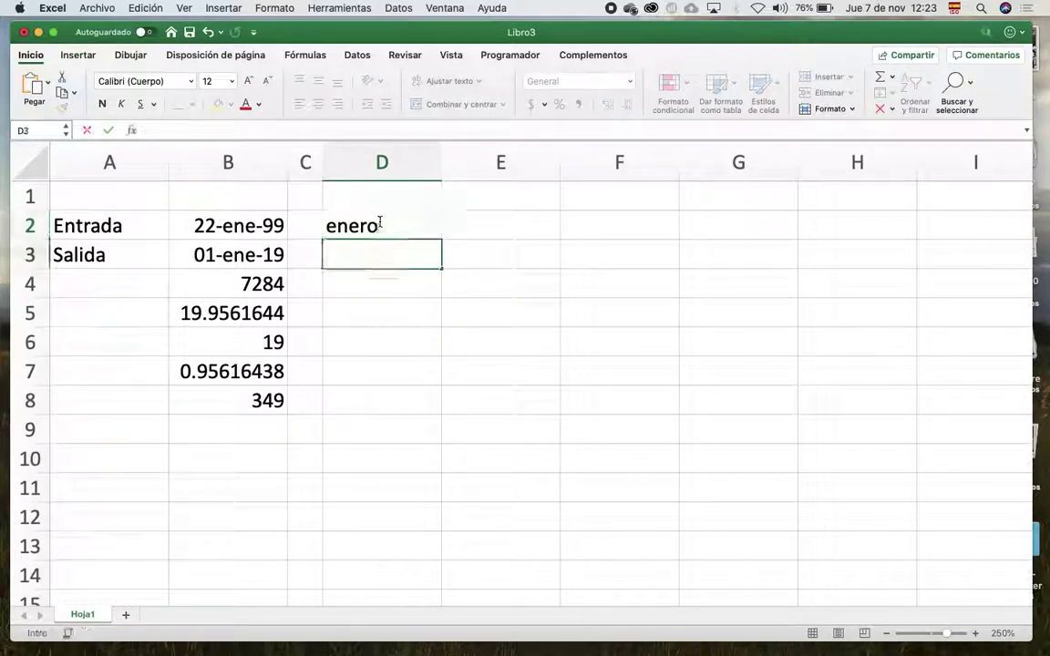
pyautogui.write('febrero')
pyautogui.press('Return')
pyautogui.write('maro')
pyautogui.press('BackSpace')
pyautogui.write('zo')
pyautogui.press('Return')
# Extend the month series from D2:D4 down to D25, covering two full years through diciembre.
pyautogui.moveTo(368, 225); pyautogui.dragTo(368, 292)
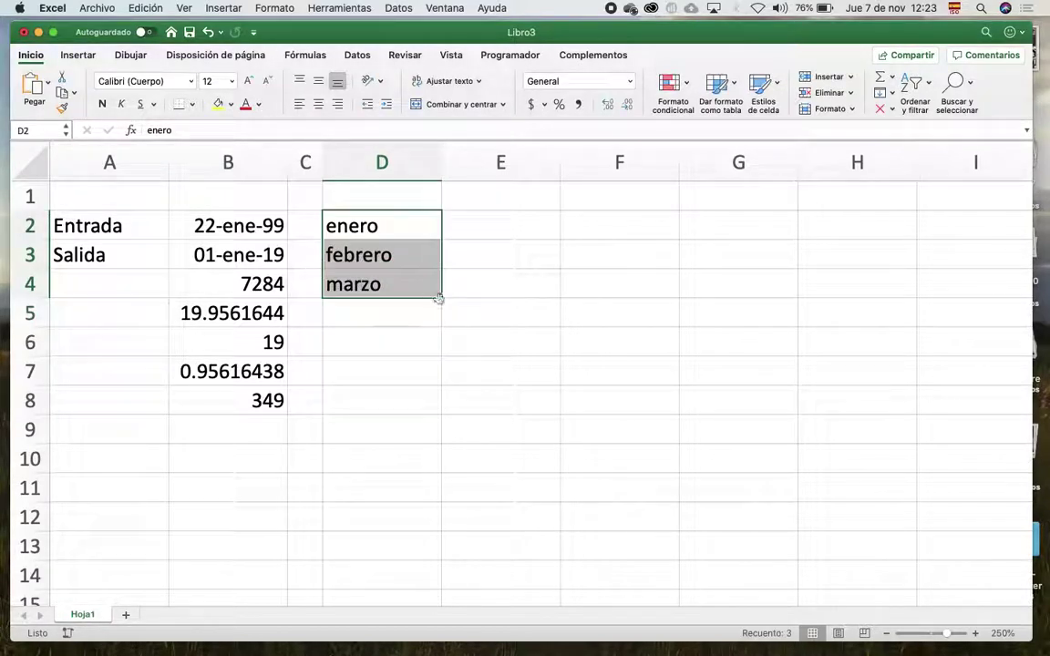
pyautogui.moveTo(436, 297); pyautogui.dragTo(440, 562)
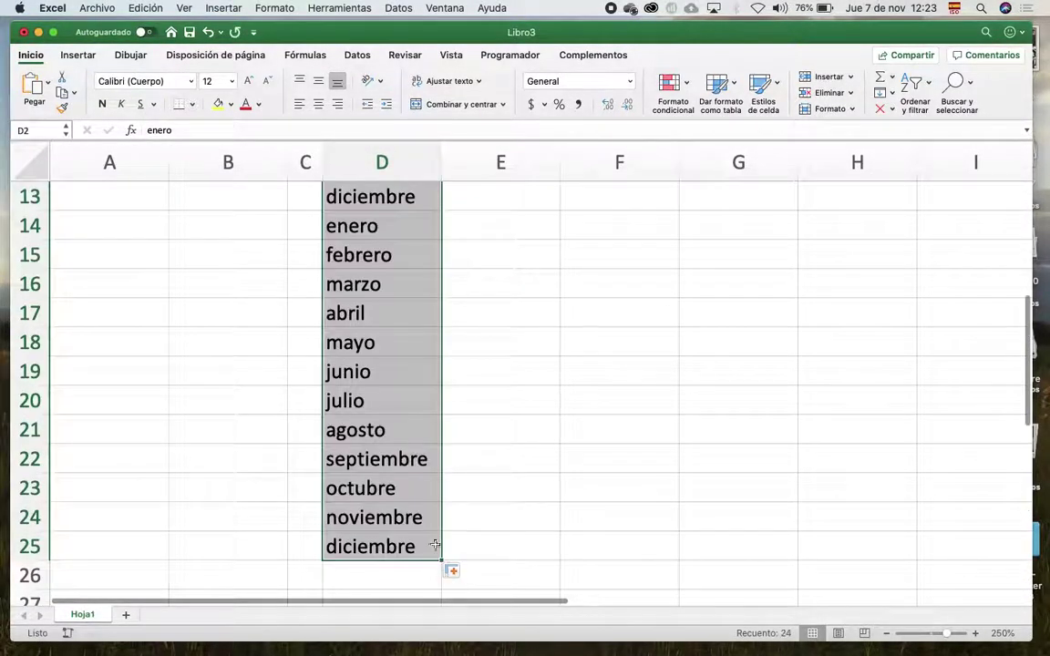
pyautogui.scroll(6, 398, 413)
pyautogui.click(307, 342)
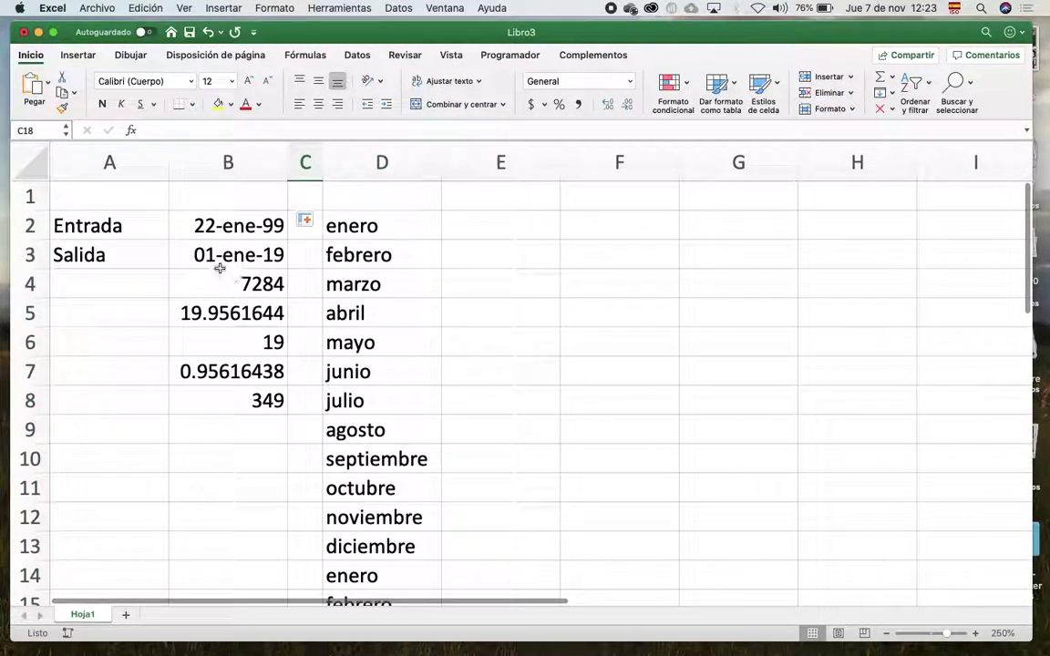
pyautogui.click(231, 228)
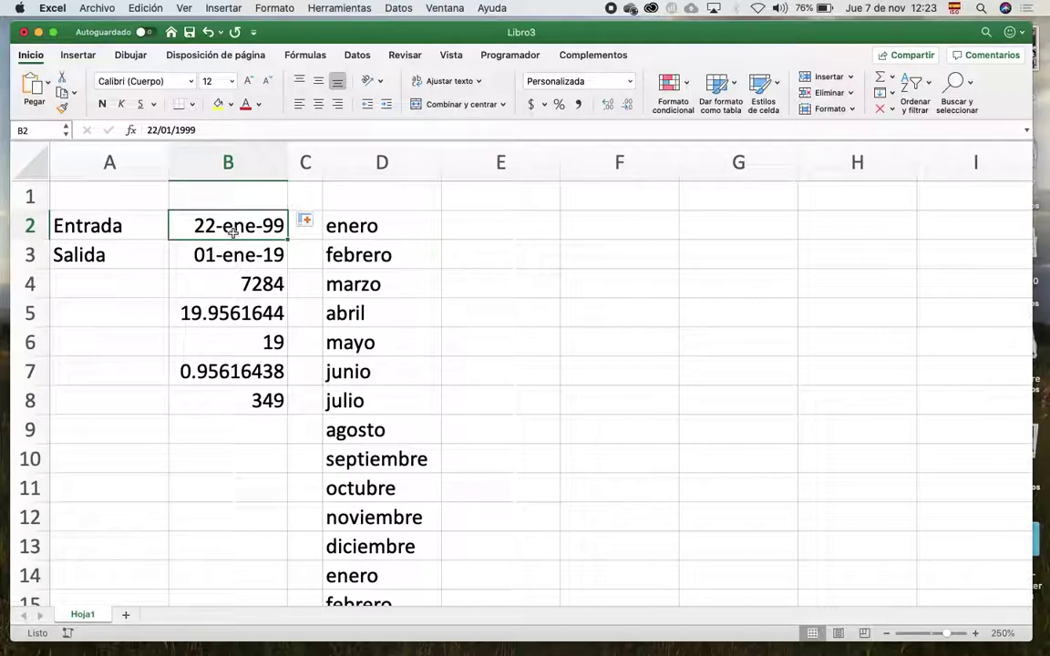
pyautogui.click(507, 225)
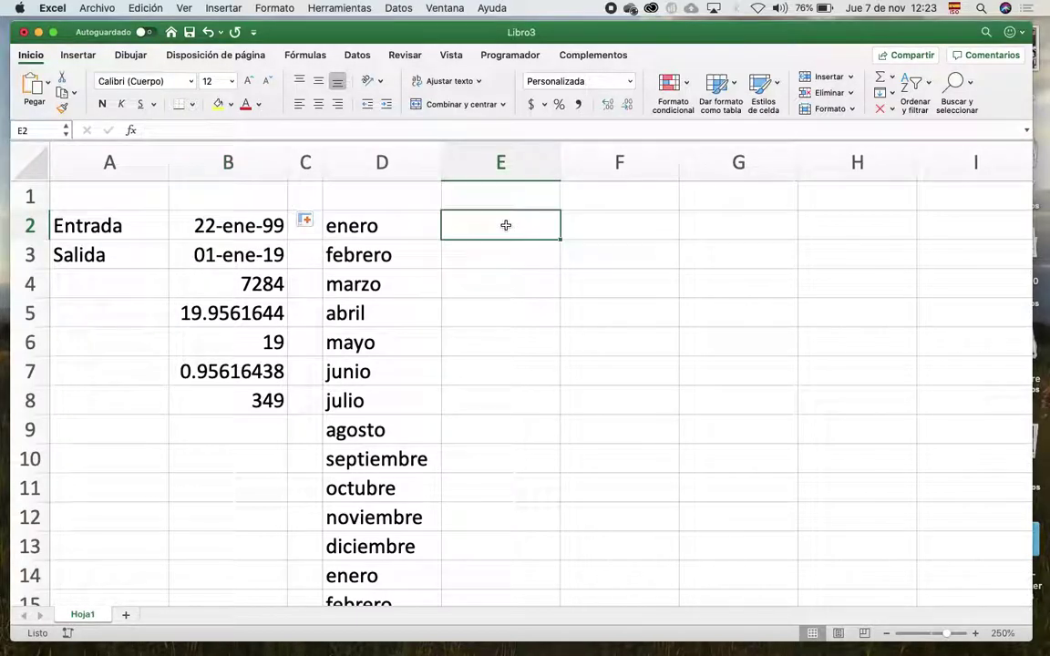
pyautogui.click(208, 223)
pyautogui.click(212, 254)
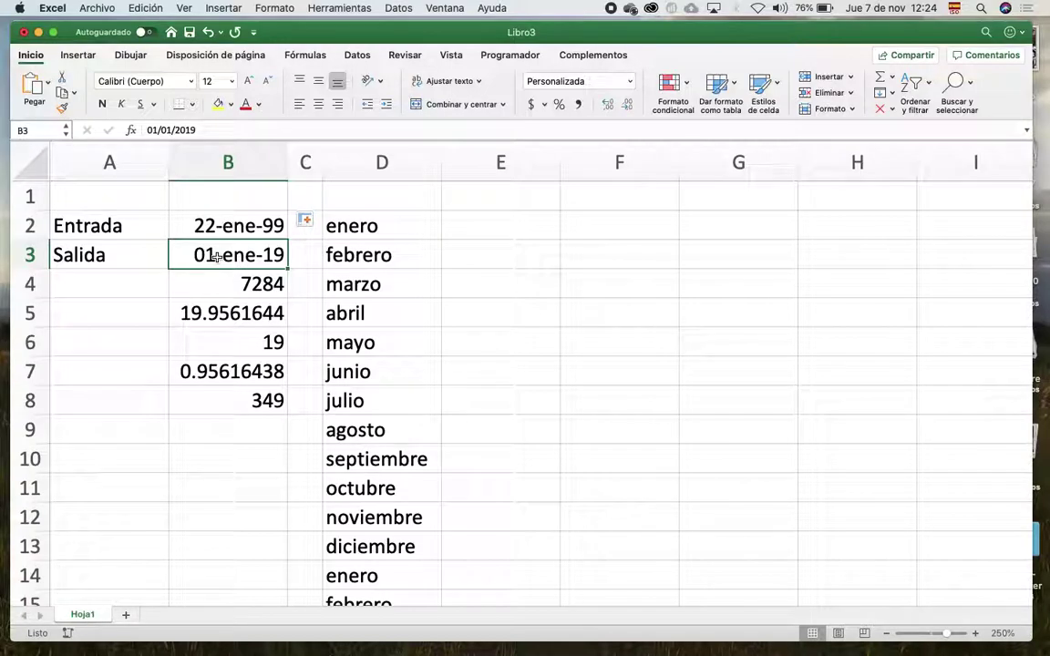
pyautogui.click(206, 227)
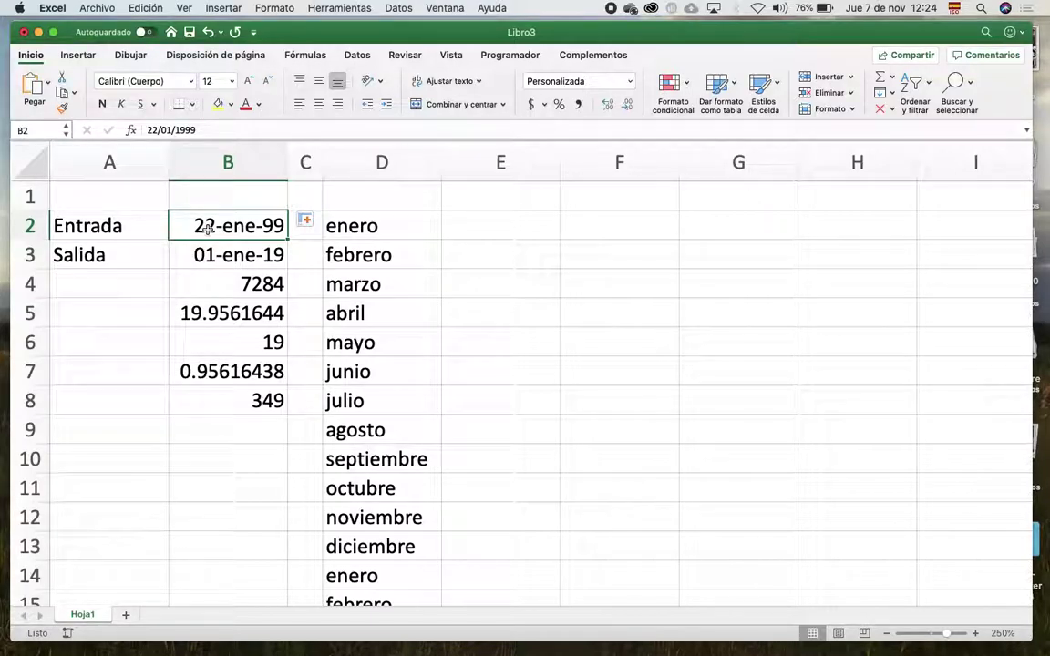
# Change the Salida date in B3 to 1 febrero 2019.
pyautogui.click(202, 252)
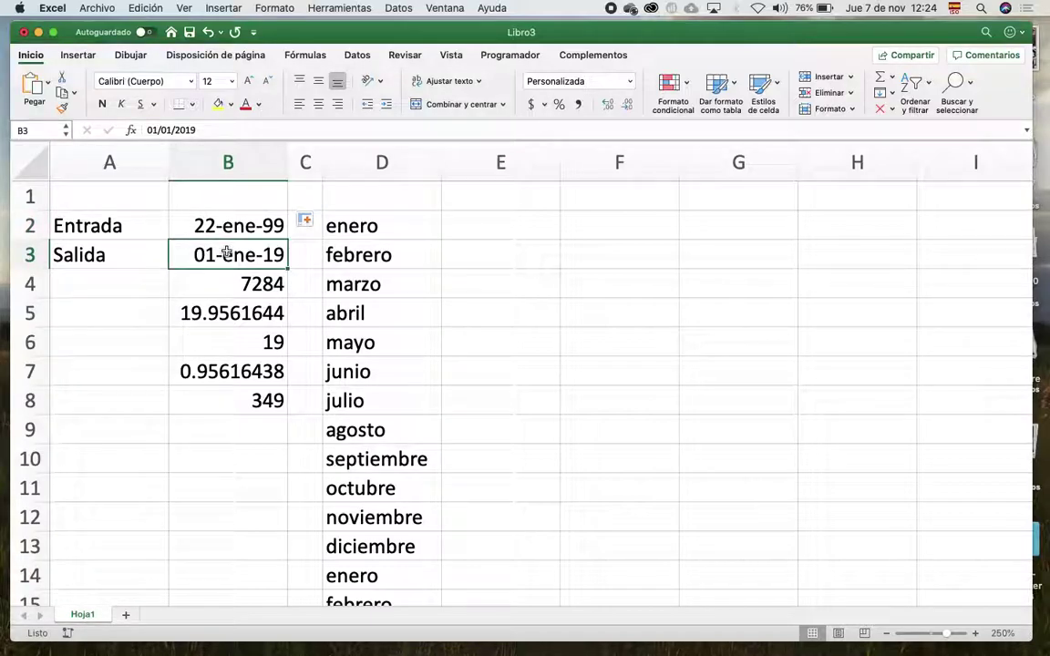
pyautogui.write('1 febrer')
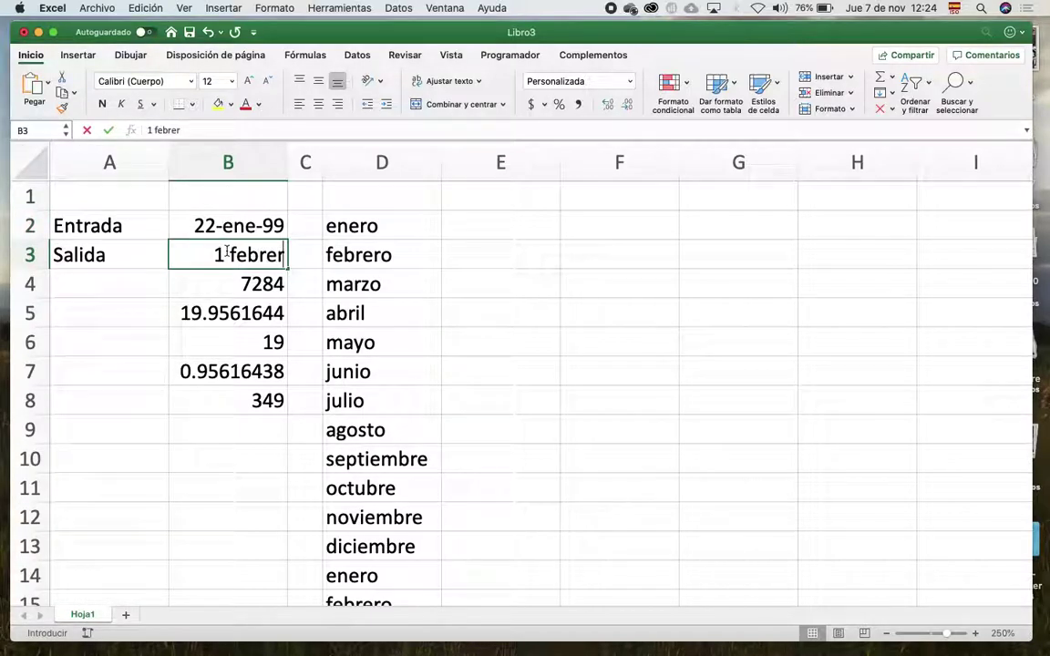
pyautogui.write('o 2019')
pyautogui.press('Return')
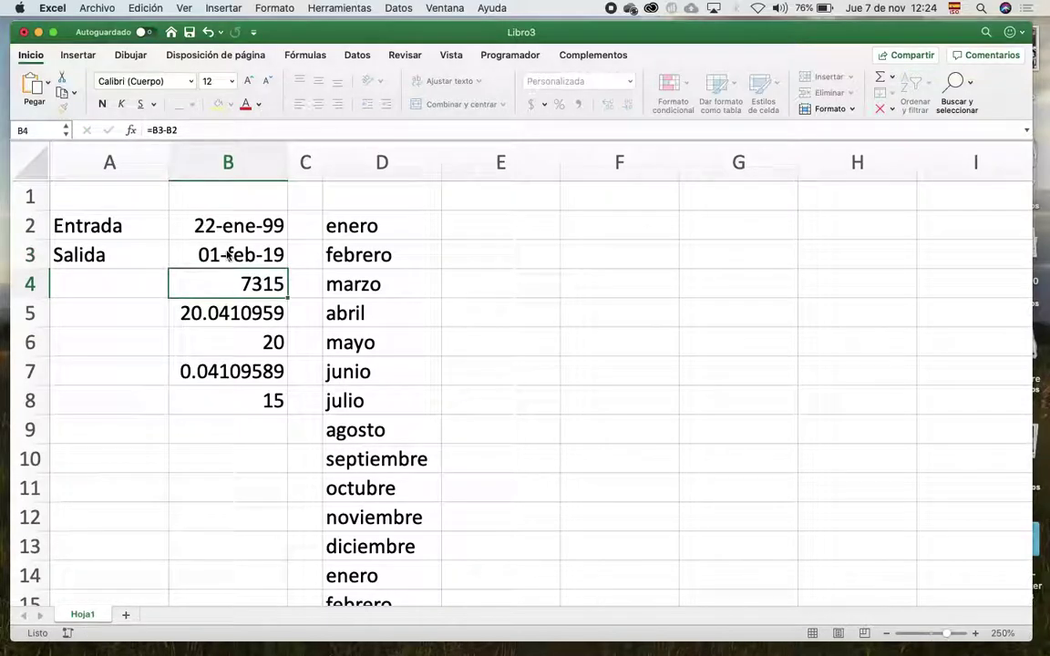
# Change the Salida date in B3 to 1 enero 2019.
pyautogui.click(231, 256)
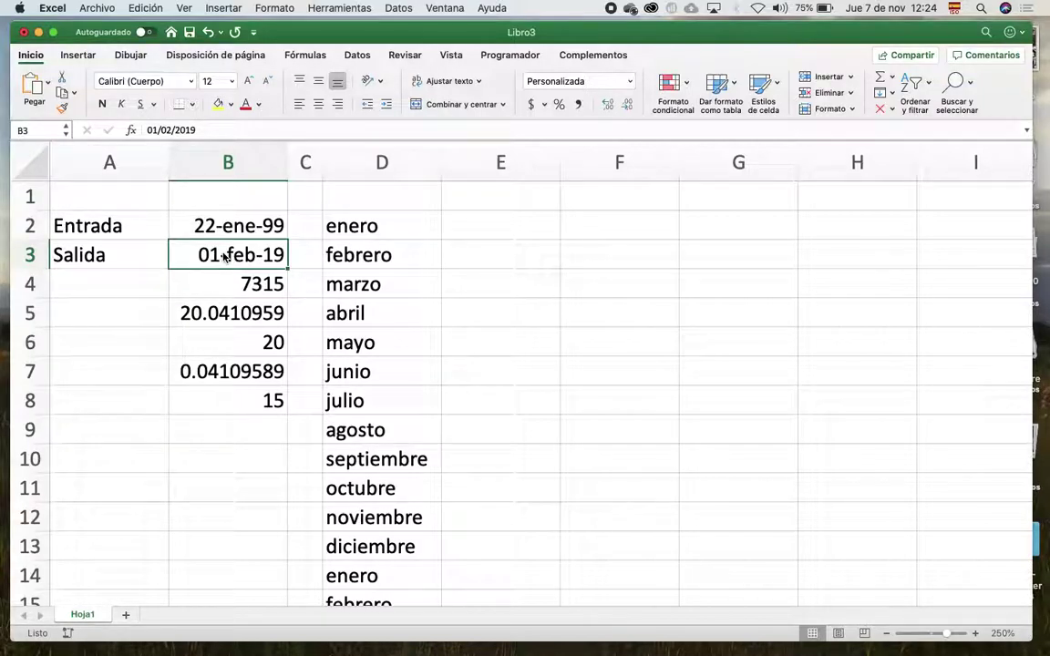
pyautogui.write('01')
pyautogui.press('BackSpace')
pyautogui.press('BackSpace')
pyautogui.write('1 enero 2019')
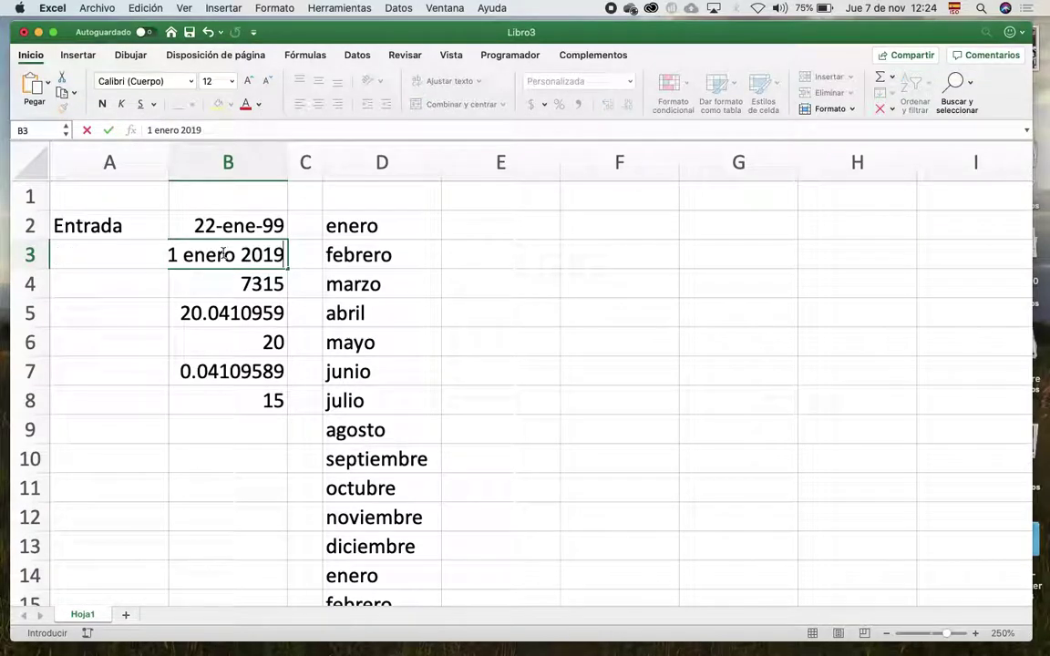
pyautogui.press('Return')
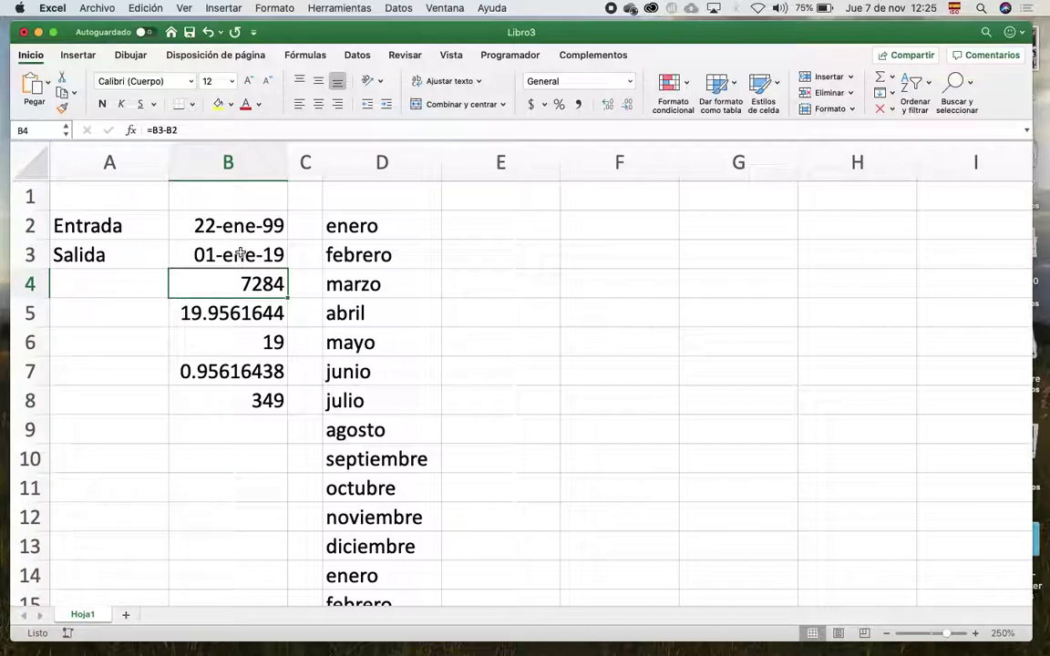
# Enter 9 as the number of days beside the first enero, in E2.
pyautogui.click(218, 255)
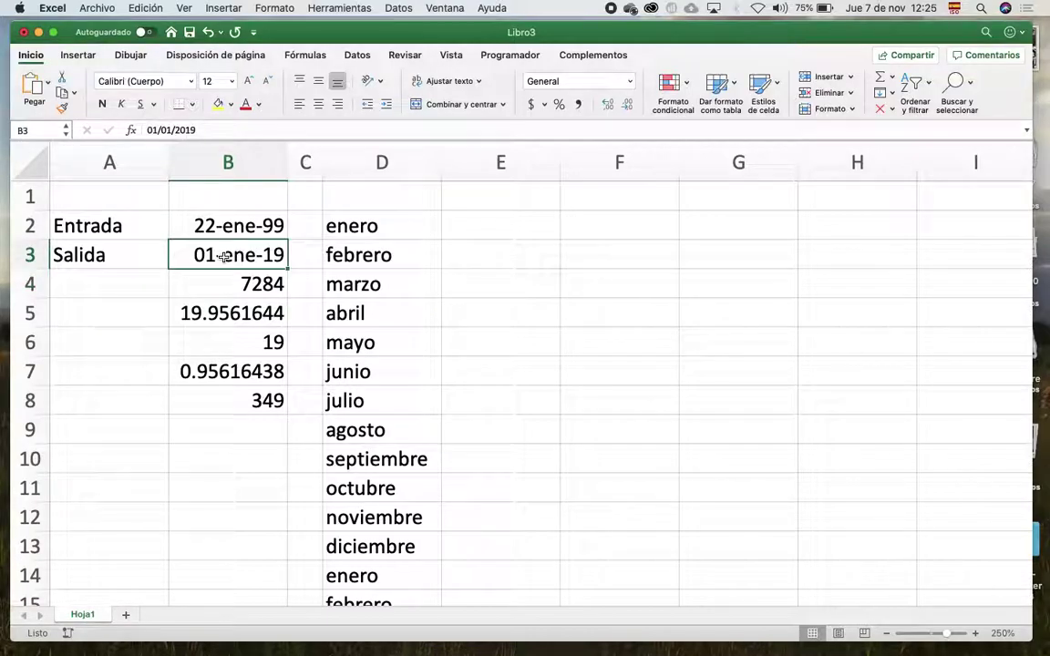
pyautogui.click(215, 227)
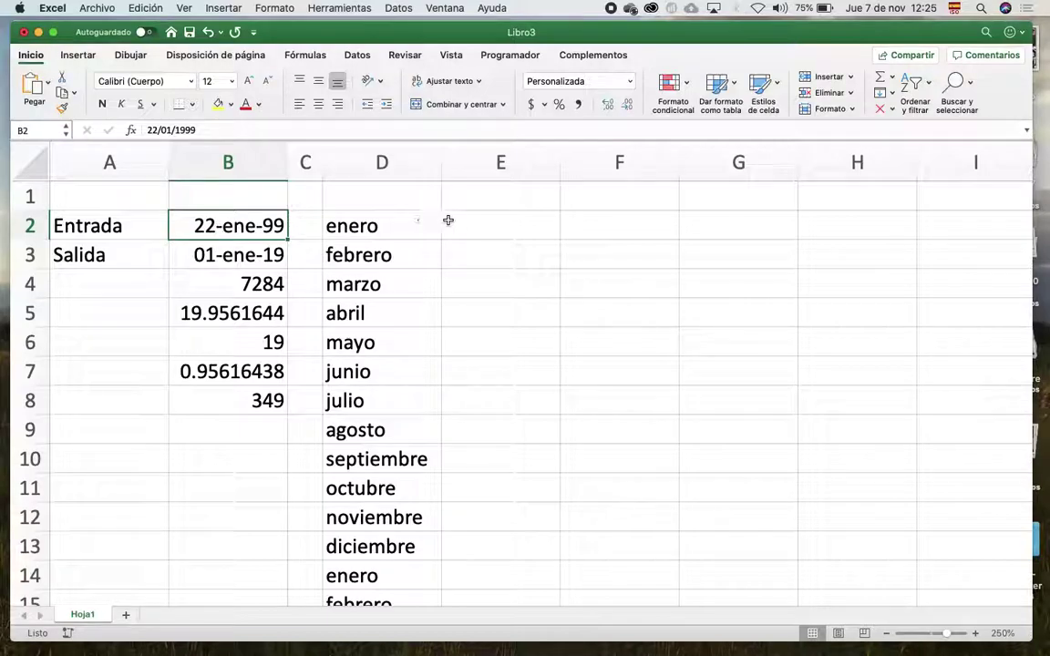
pyautogui.click(487, 227)
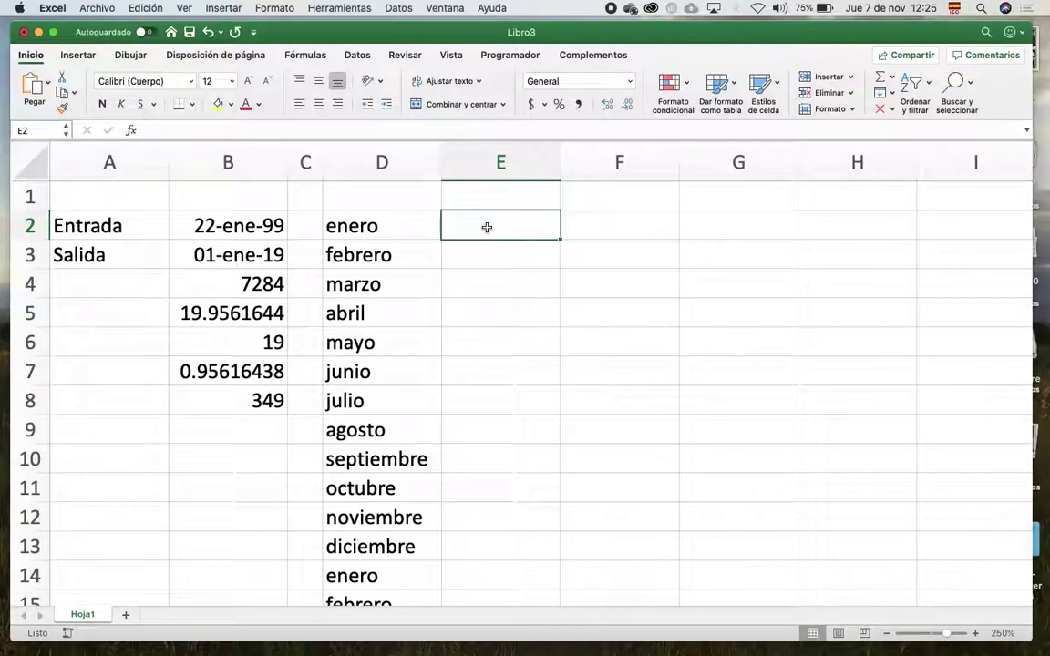
pyautogui.write('8')
pyautogui.press('BackSpace')
pyautogui.write('9')
pyautogui.press('Return')
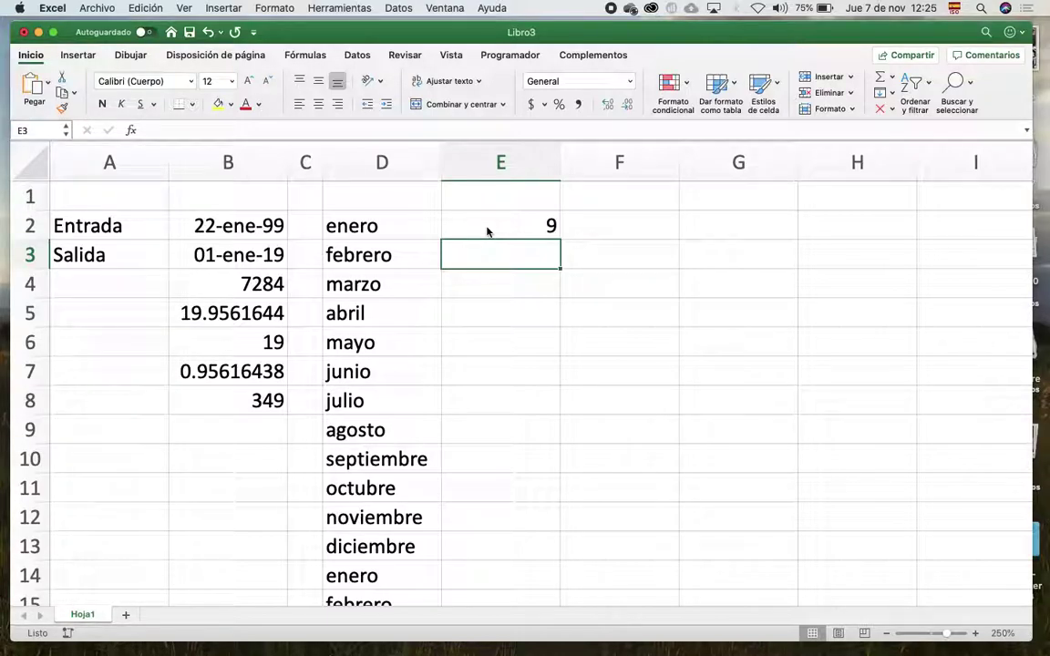
# Enter 28 as the number of days beside the first febrero, in E3.
pyautogui.write('29')
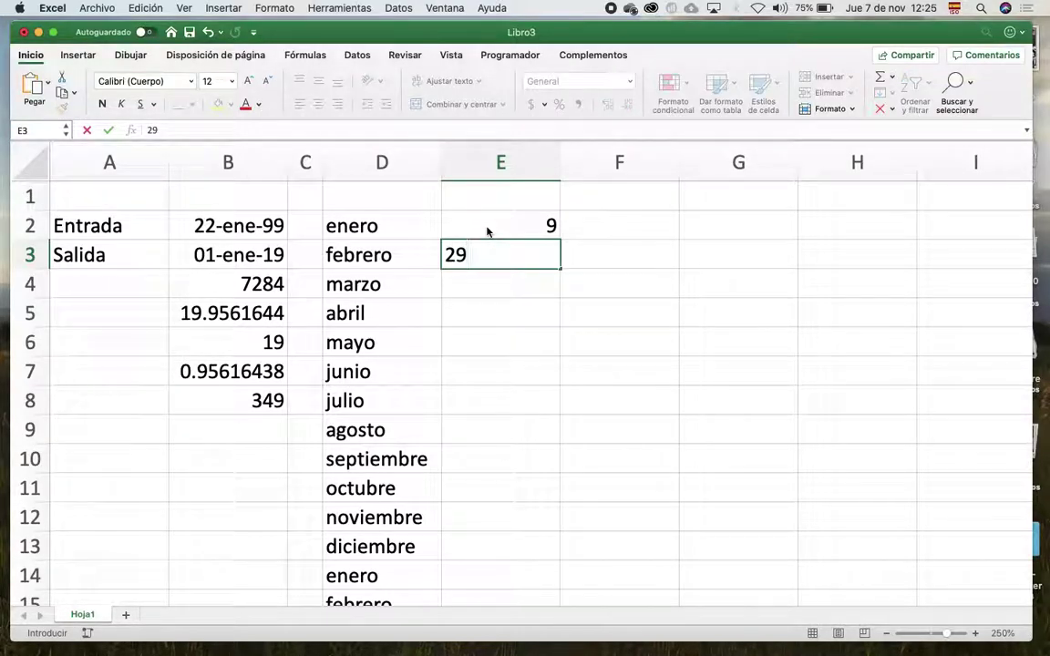
pyautogui.press('Return')
pyautogui.press('Up')
pyautogui.press('BackSpace')
pyautogui.write('28')
pyautogui.press('Return')
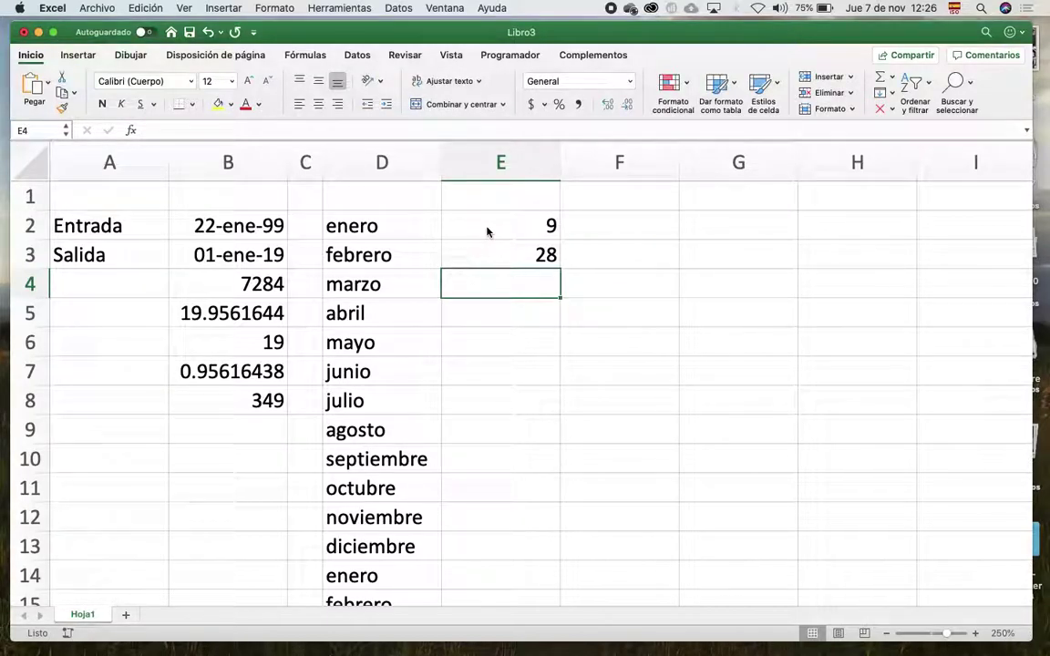
# Enter 1 as the number of days beside the second enero, in E14.
pyautogui.click(226, 255)
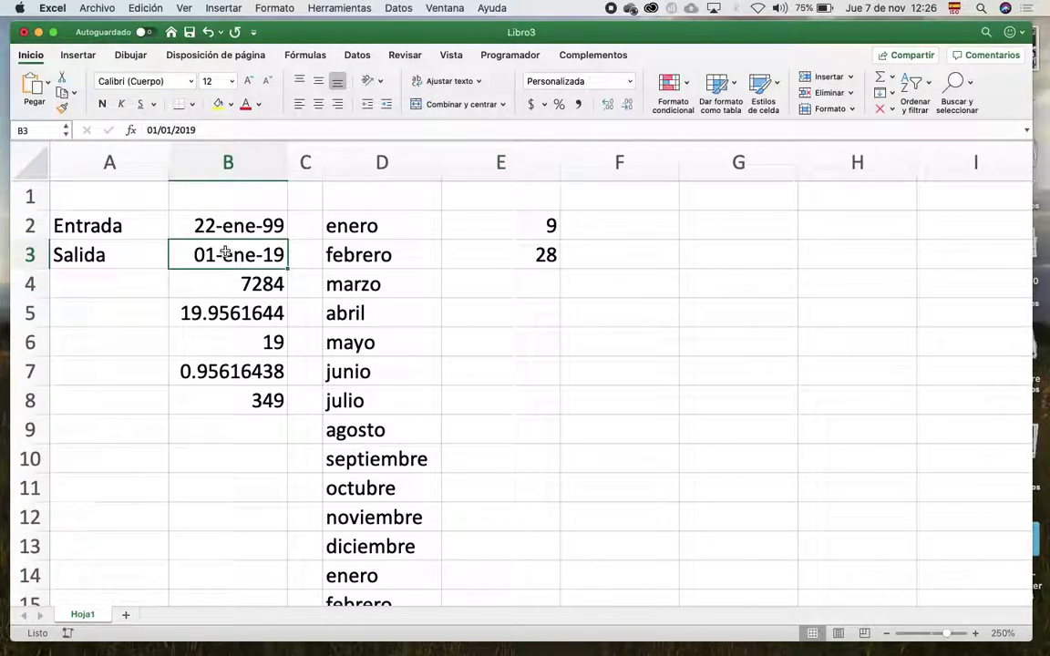
pyautogui.scroll(-7, 226, 255)
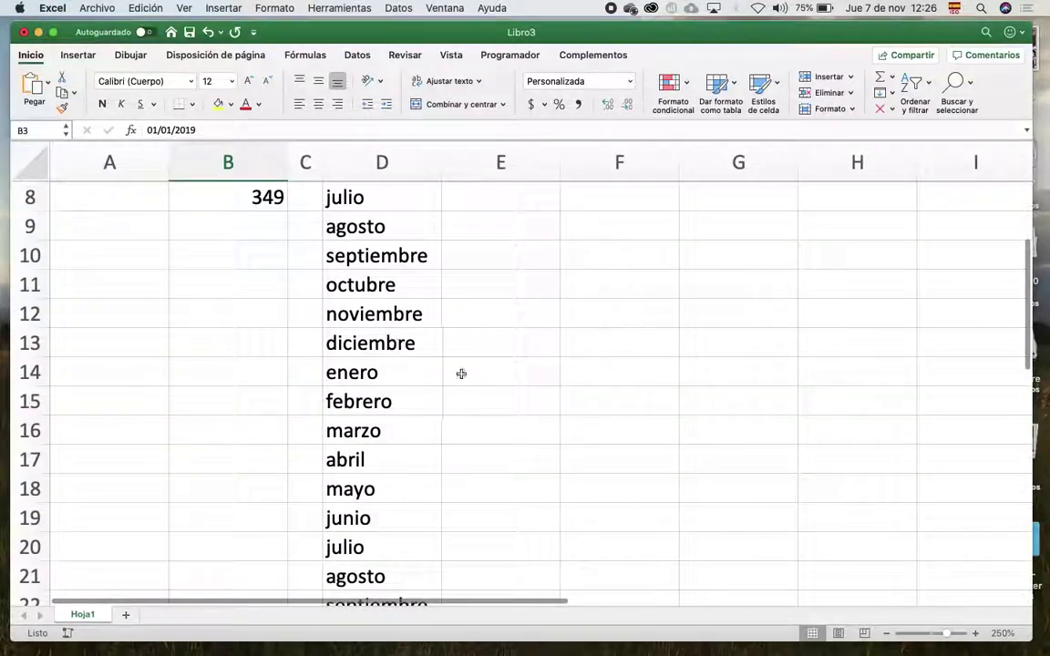
pyautogui.click(475, 371)
pyautogui.write('1')
pyautogui.press('Return')
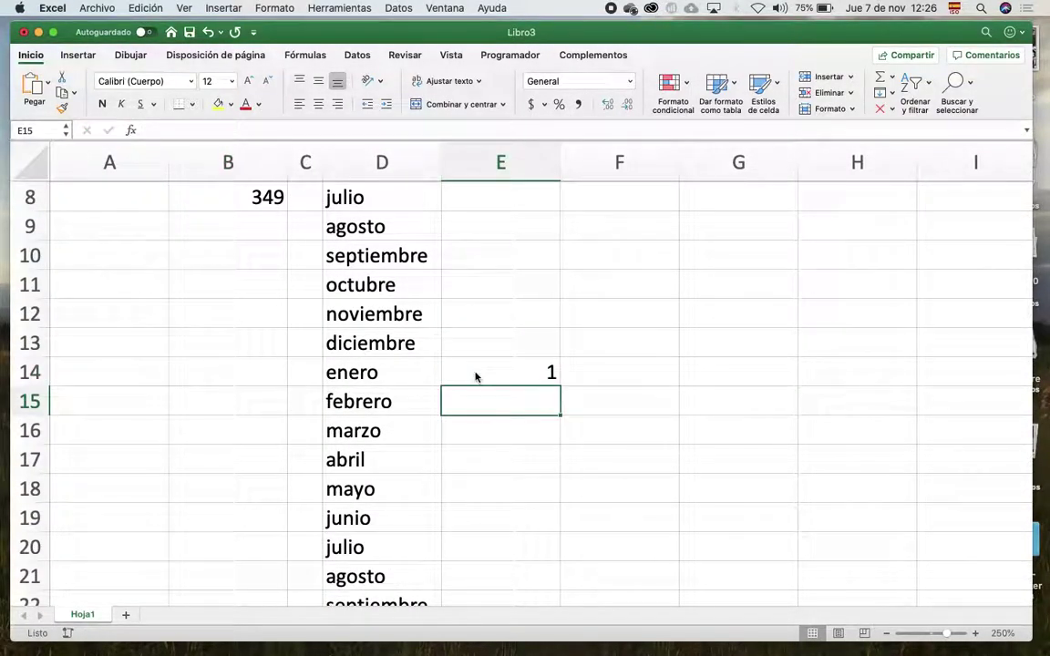
pyautogui.click(475, 374)
# Clear the month list and its day counts from columns D and E.
pyautogui.scroll(7, 479, 346)
pyautogui.click(481, 228)
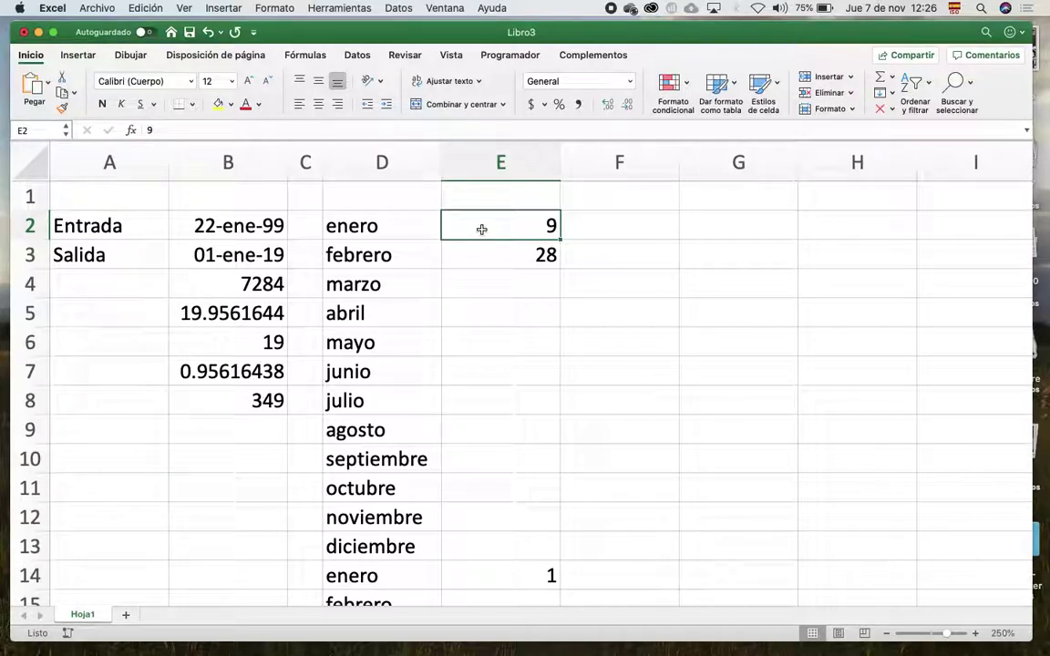
pyautogui.moveTo(388, 162); pyautogui.dragTo(476, 174)
pyautogui.press('Delete')
pyautogui.click(251, 430)
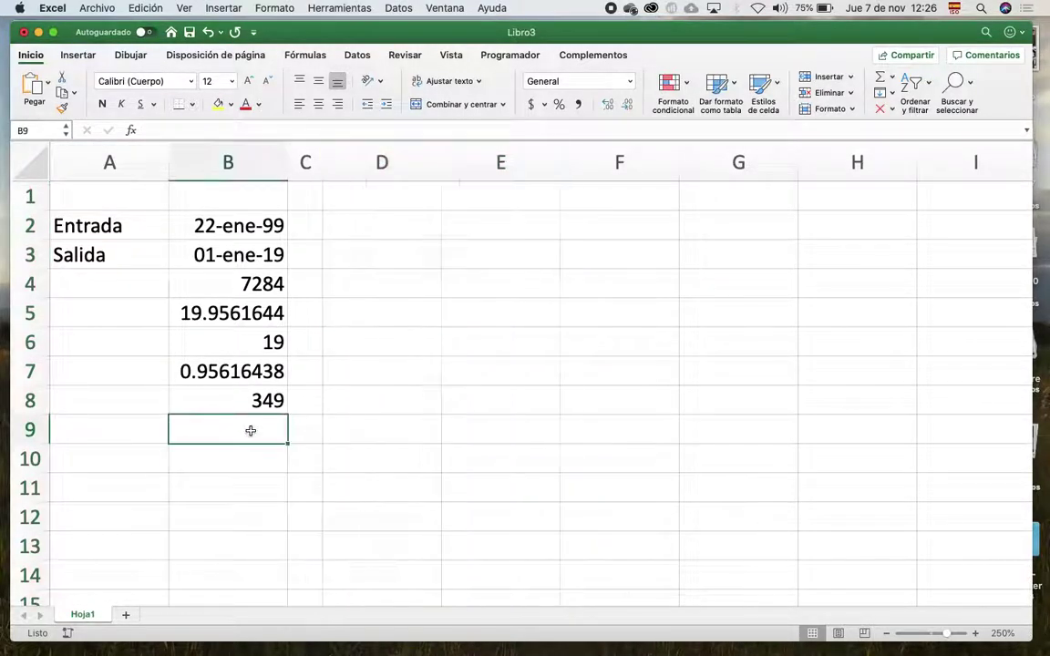
# Enter the date 1 enero 2018 in D3, beside the Salida date.
pyautogui.click(208, 262)
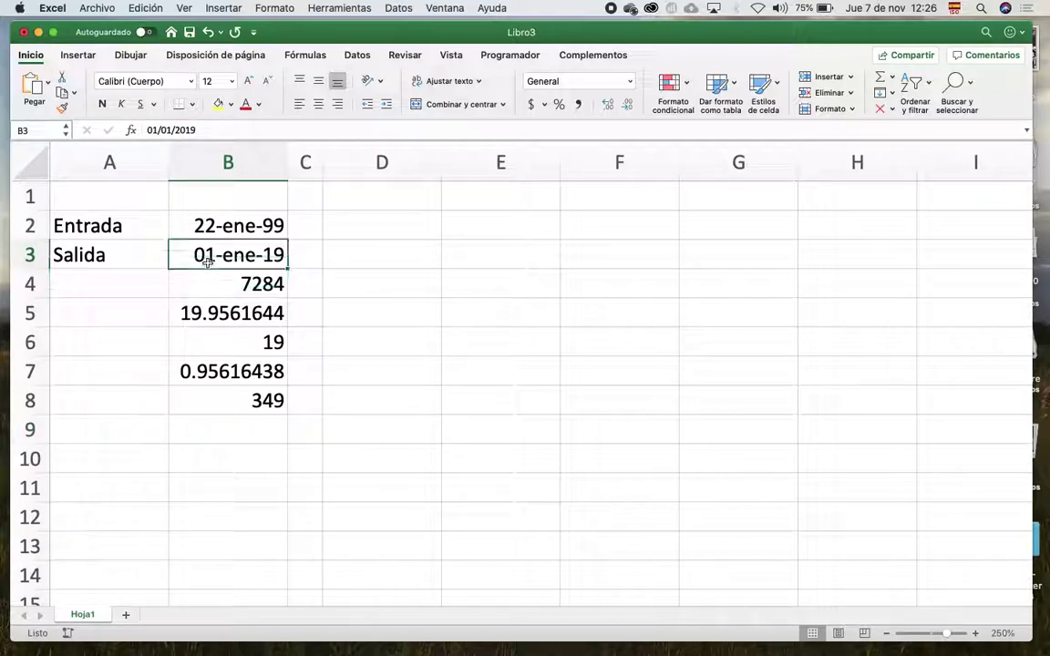
pyautogui.click(218, 339)
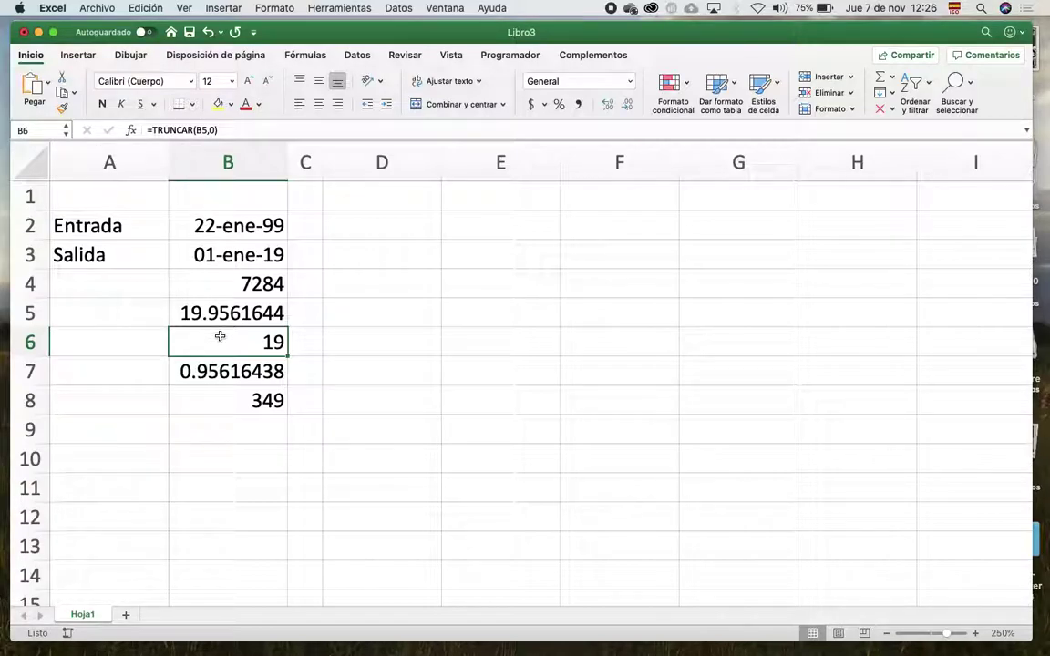
pyautogui.click(380, 249)
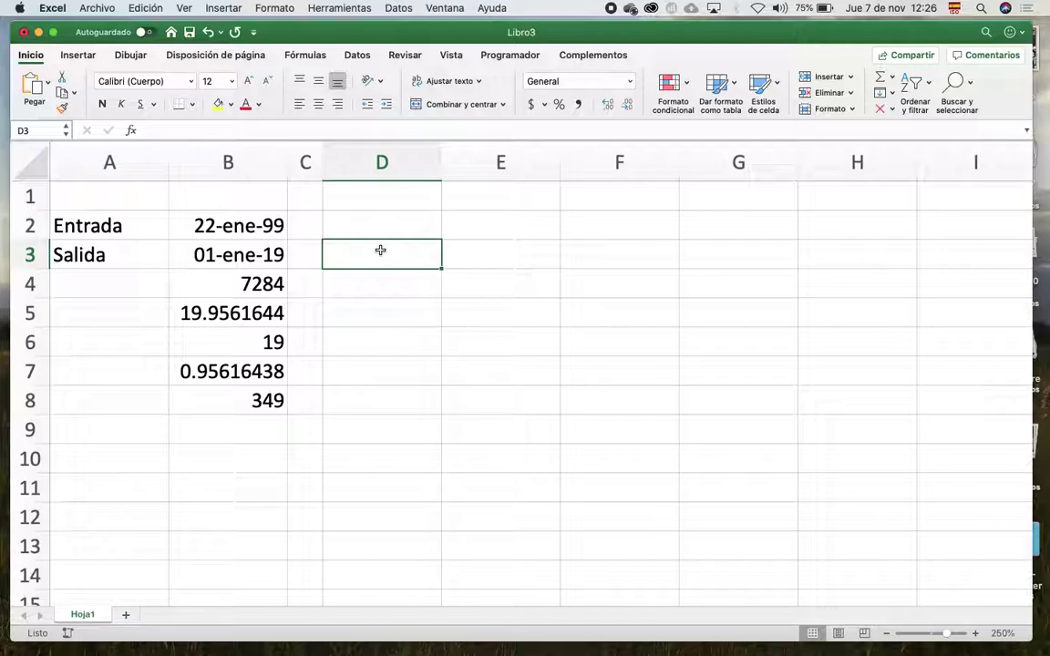
pyautogui.write('1 enero ')
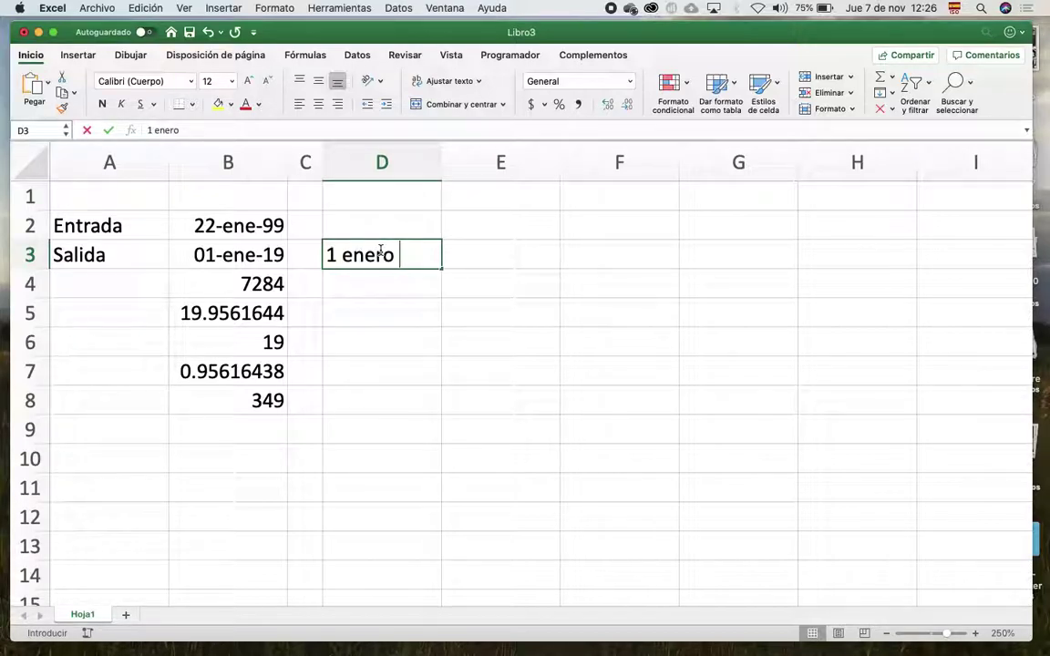
pyautogui.write('2018')
pyautogui.press('Return')
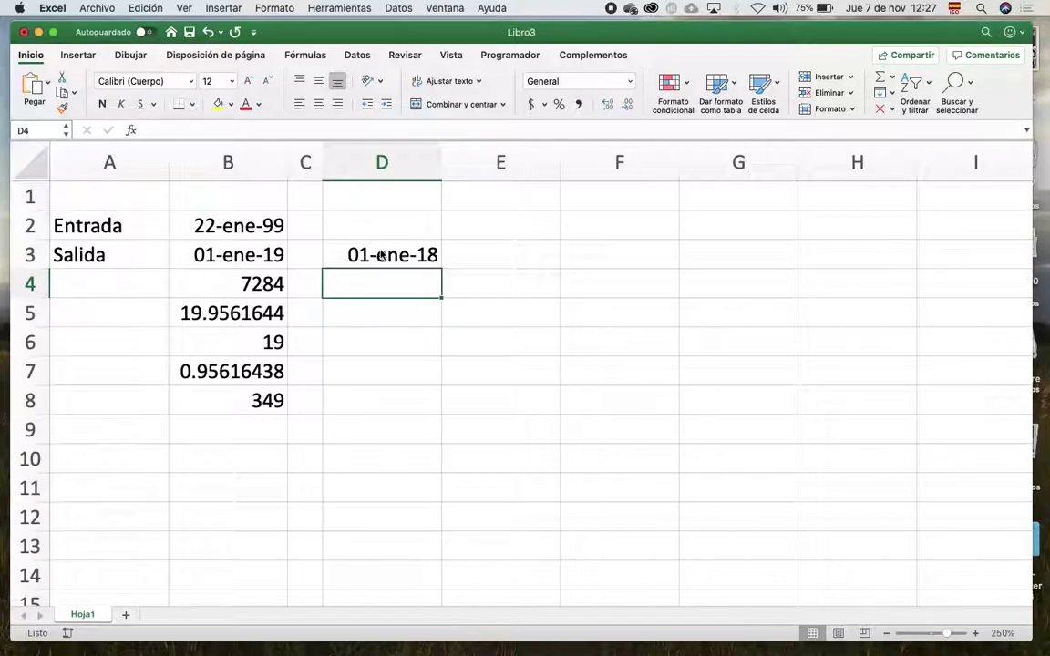
# Extract the day of the Entrada date in D4 with the formula =DIA(B2).
pyautogui.write('=dia(')
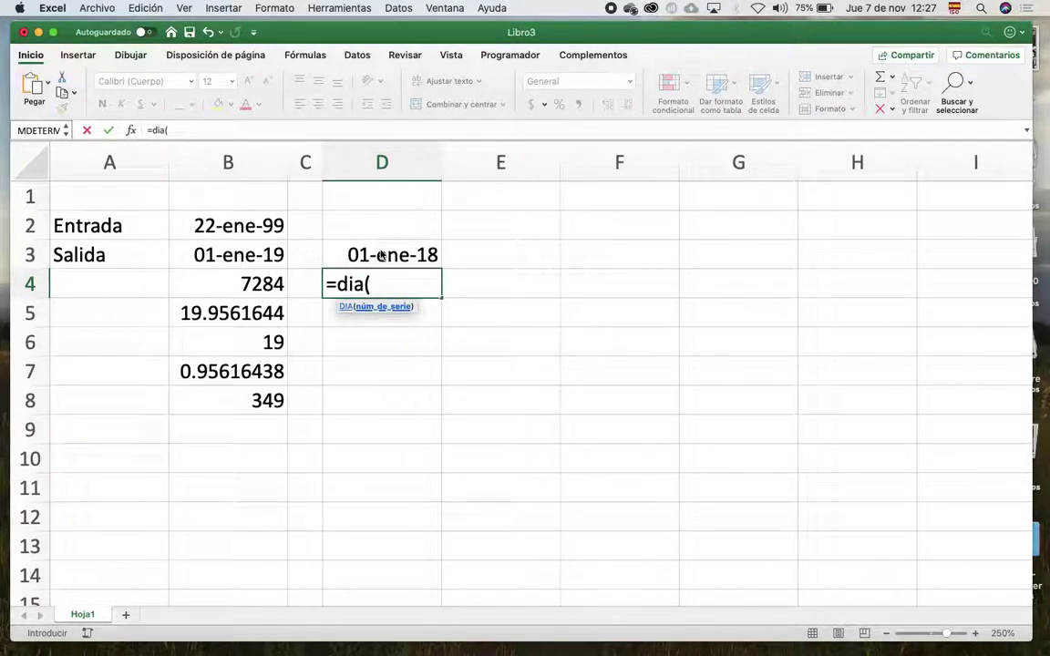
pyautogui.click(246, 225)
pyautogui.write(')')
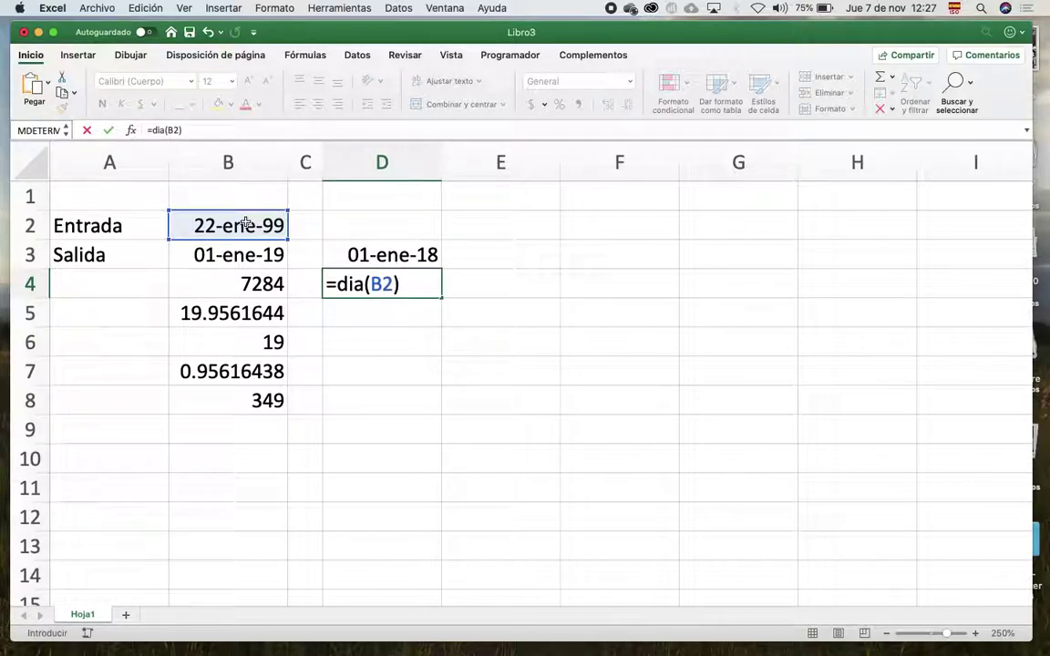
pyautogui.press('Return')
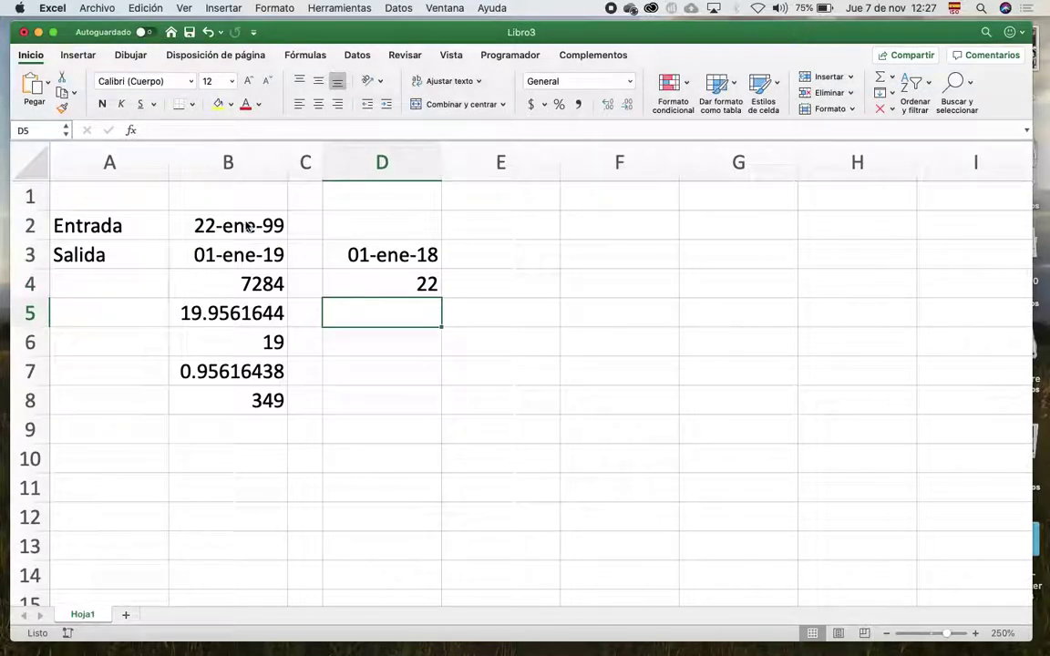
# Extract the month of the Entrada date in D5 with the formula =MES(B2).
pyautogui.write('=es(')
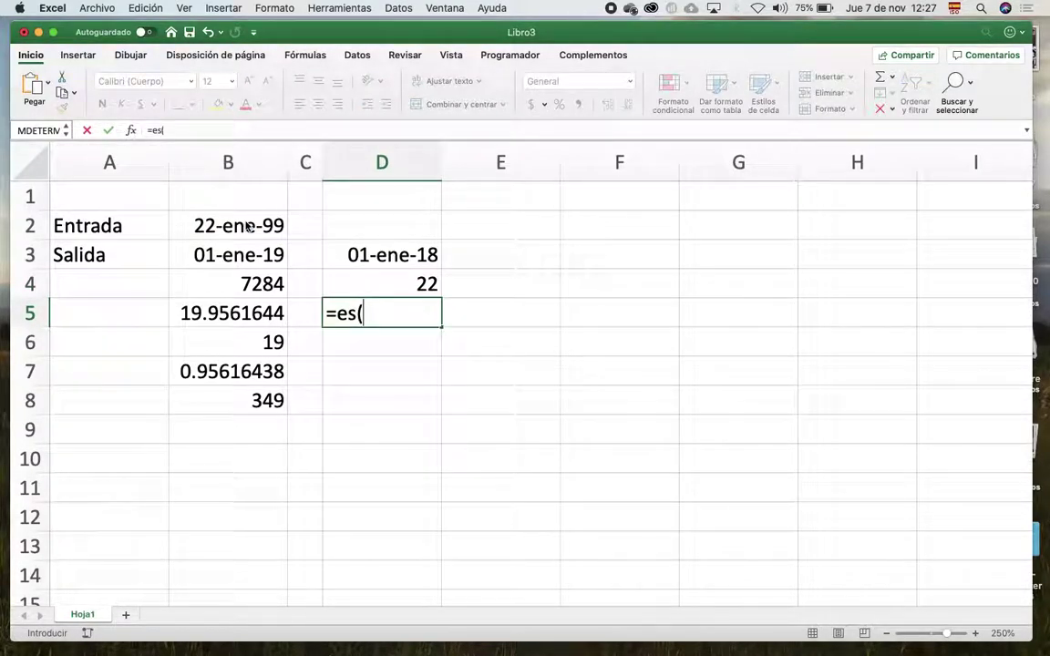
pyautogui.press('BackSpace')
pyautogui.press('BackSpace')
pyautogui.press('BackSpace')
pyautogui.write('mes(')
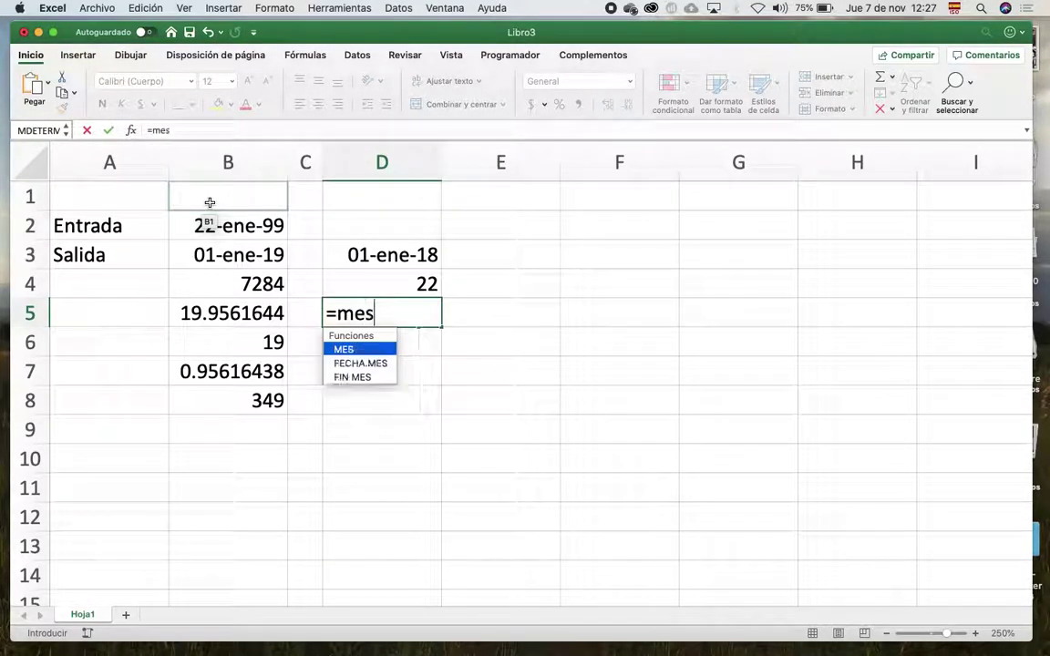
pyautogui.click(202, 227)
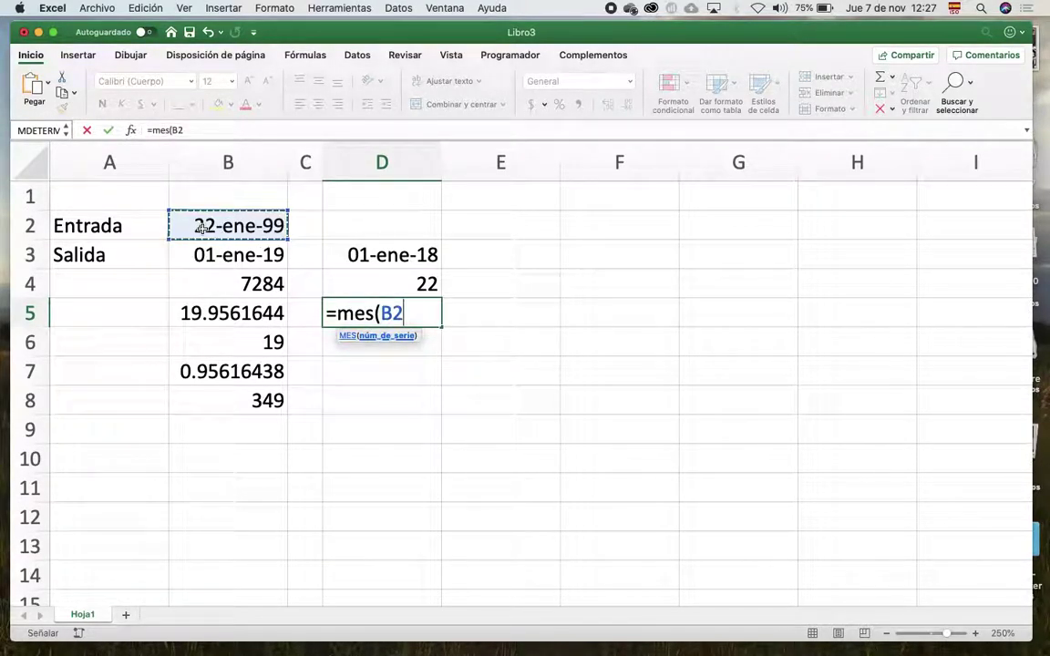
pyautogui.write(')')
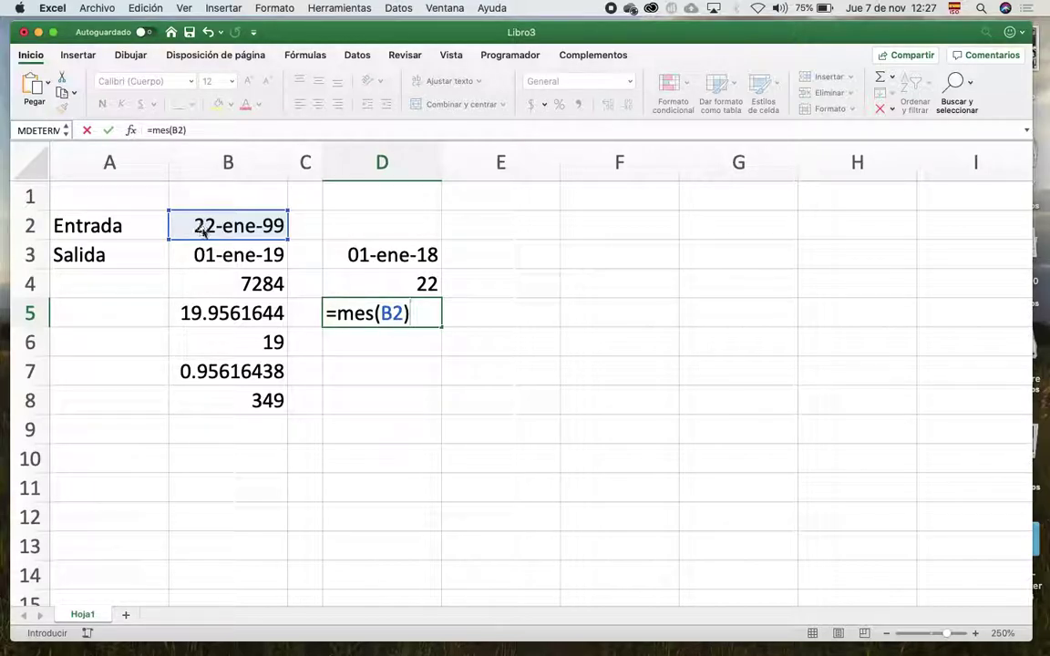
pyautogui.press('Return')
# Extract the year of the Entrada date in D6 with the formula =AÑO(B2).
pyautogui.write('=año')
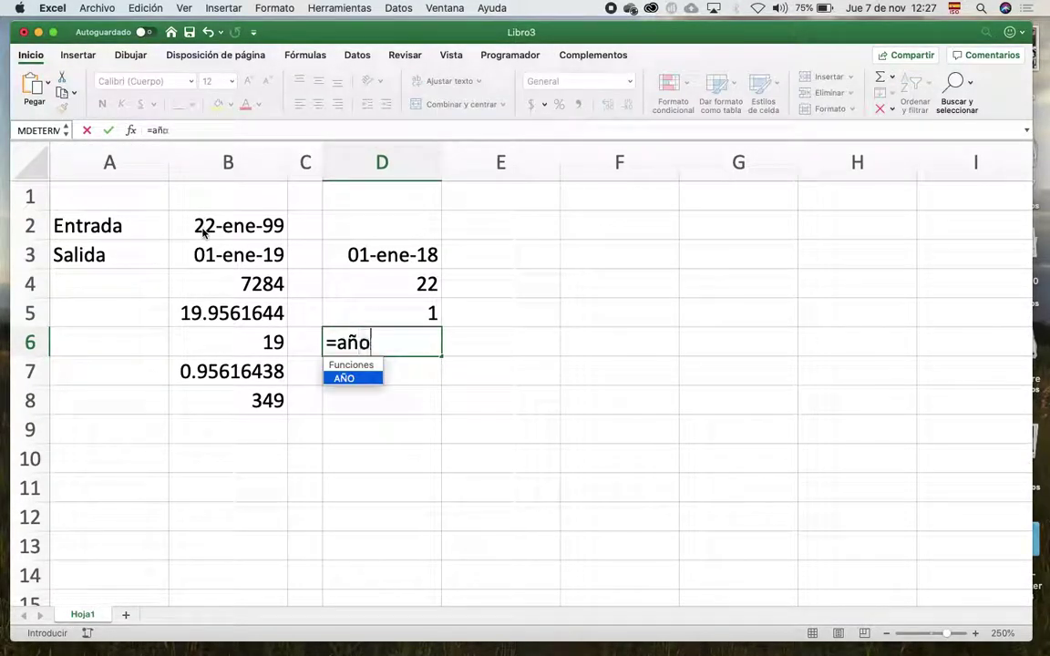
pyautogui.write('(')
pyautogui.click(204, 225)
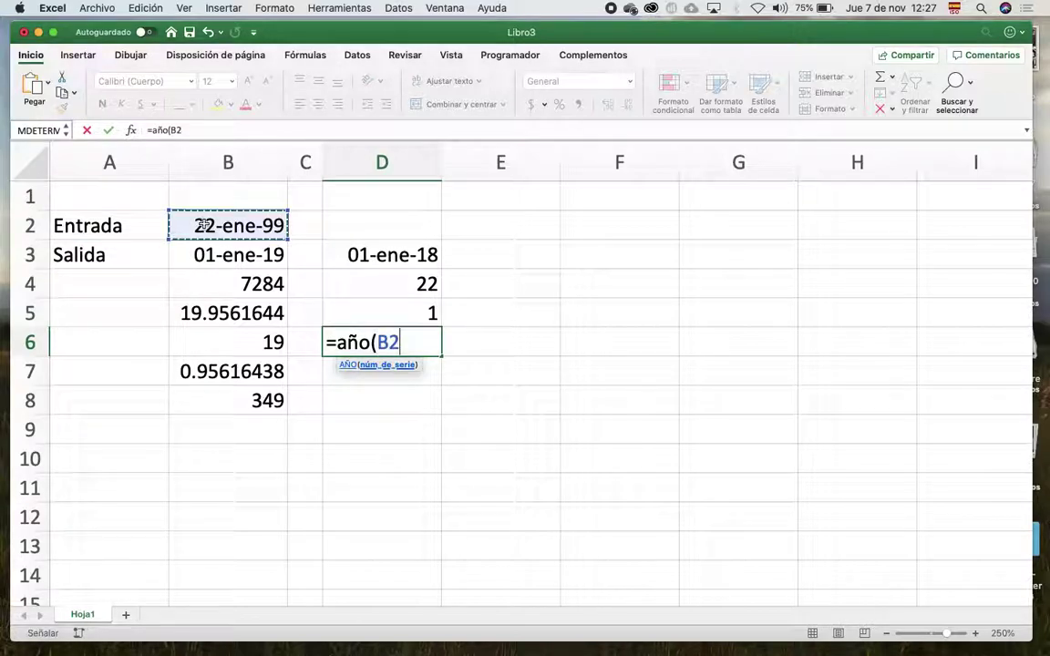
pyautogui.write(')')
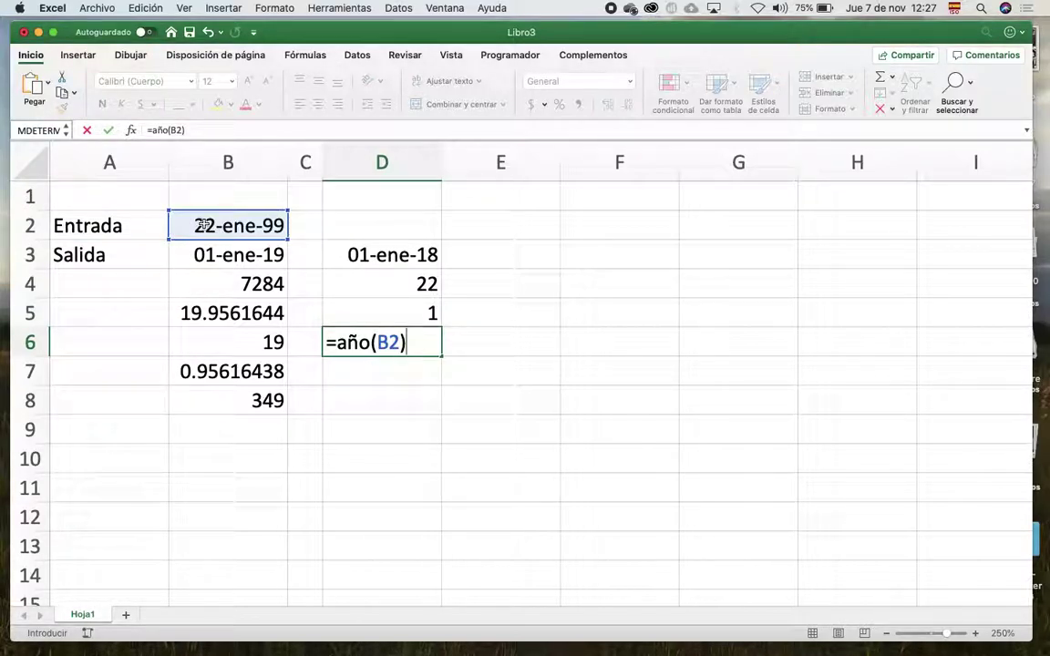
pyautogui.press('Return')
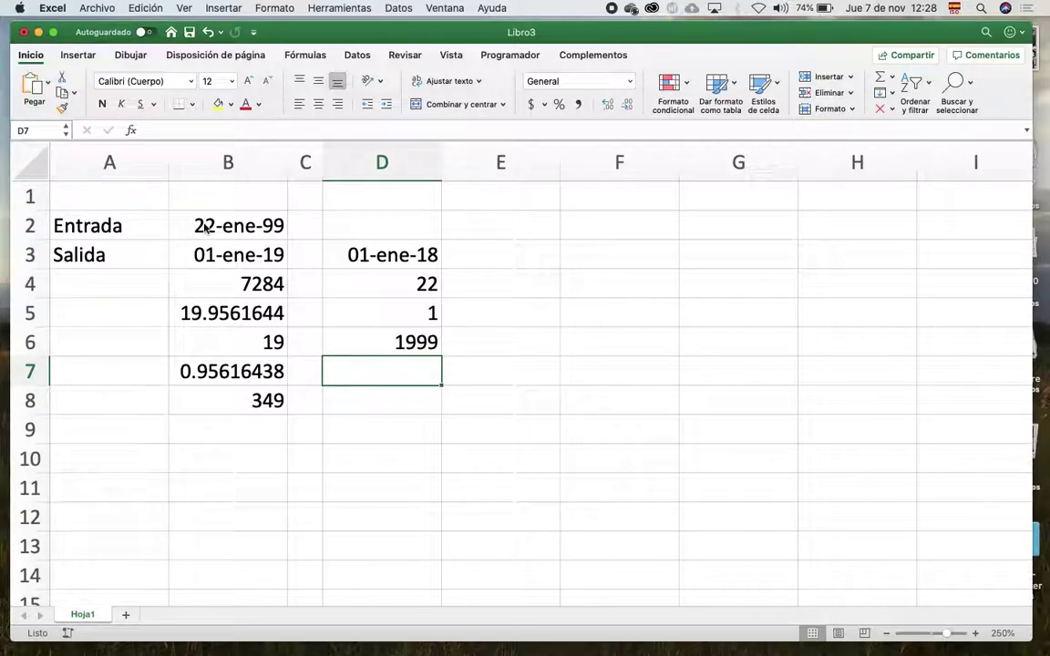
# Enter an & symbol in D7 and the placeholder text asd in both D8 and E8.
pyautogui.write('&')
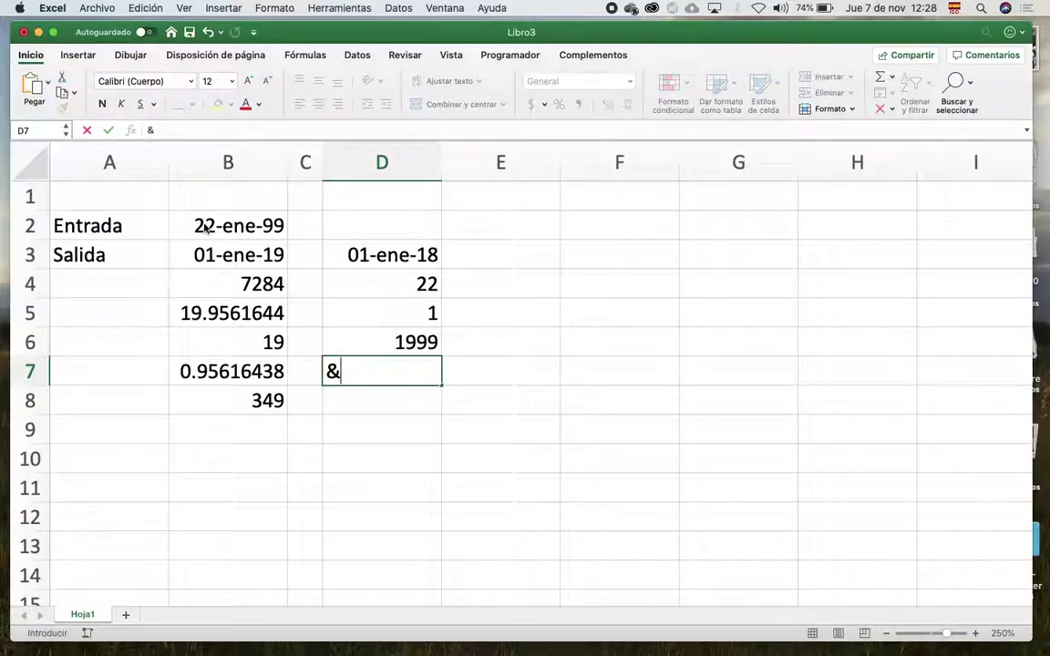
pyautogui.press('Return')
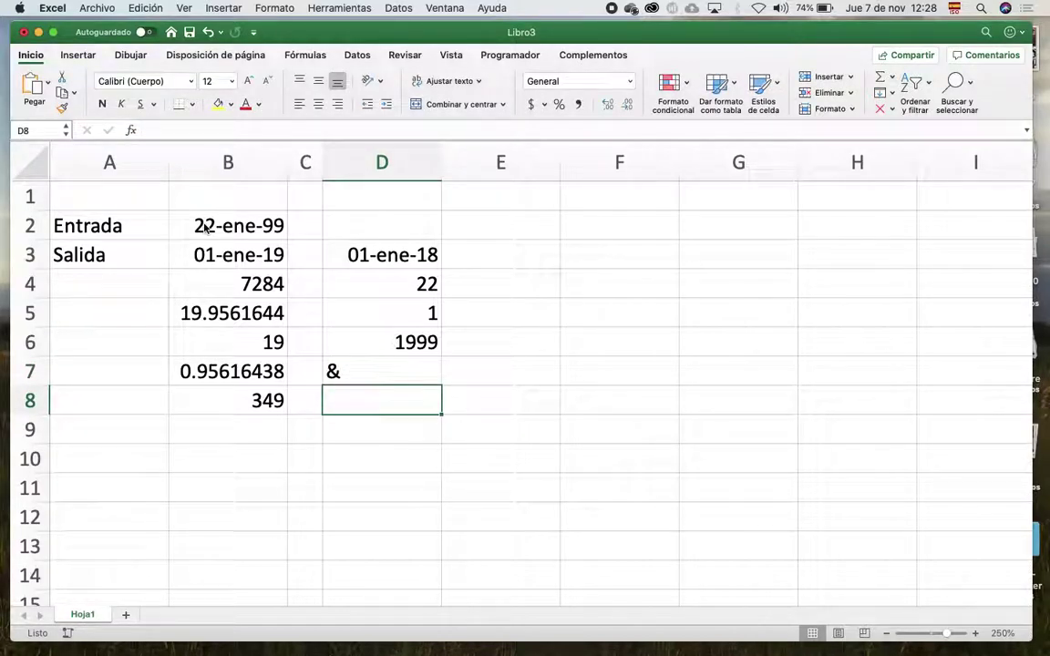
pyautogui.write('asd')
pyautogui.press('Return')
pyautogui.press('Right')
pyautogui.press('Up')
pyautogui.write('asd')
pyautogui.press('Return')
pyautogui.press('Left')
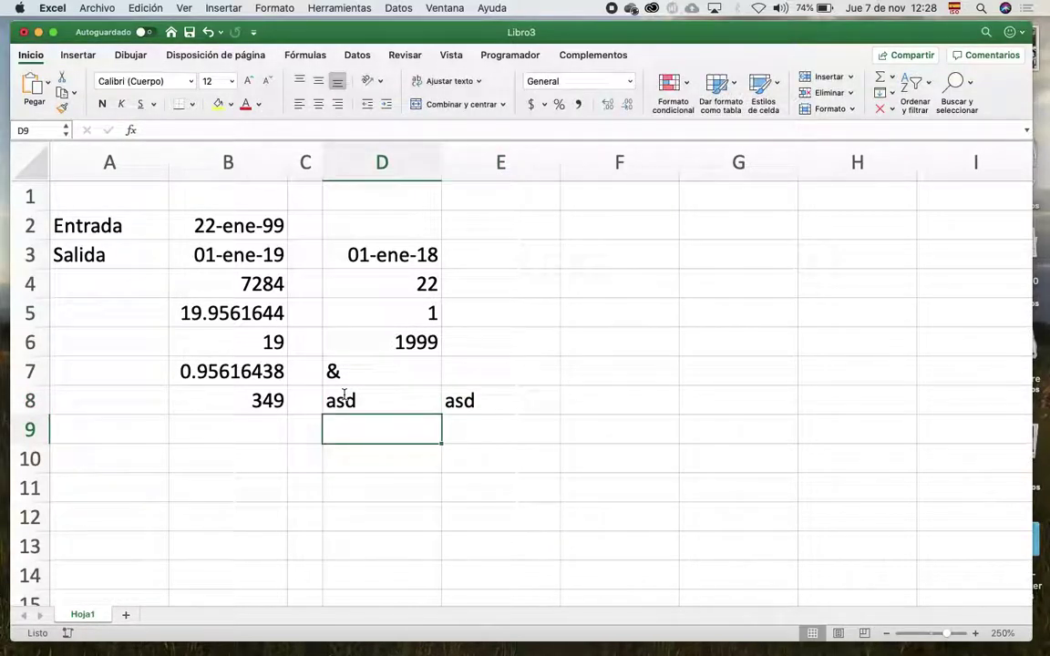
# Replace the placeholder text with a first name in D8 and a surname in E8.
pyautogui.press('Up')
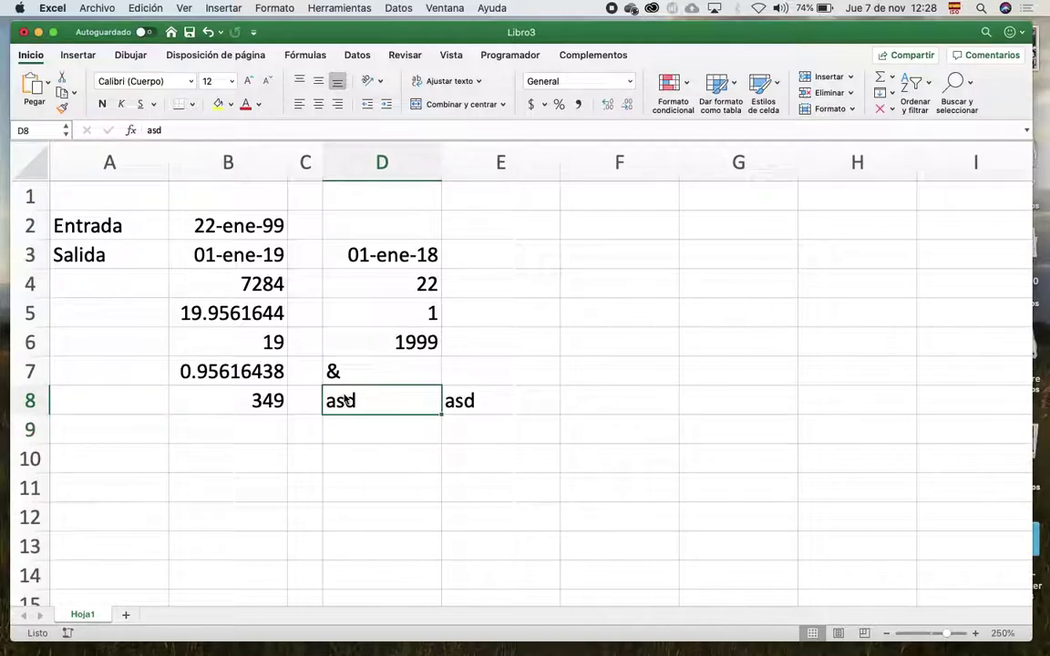
pyautogui.write('Fuu')
pyautogui.press('BackSpace')
pyautogui.write('la')
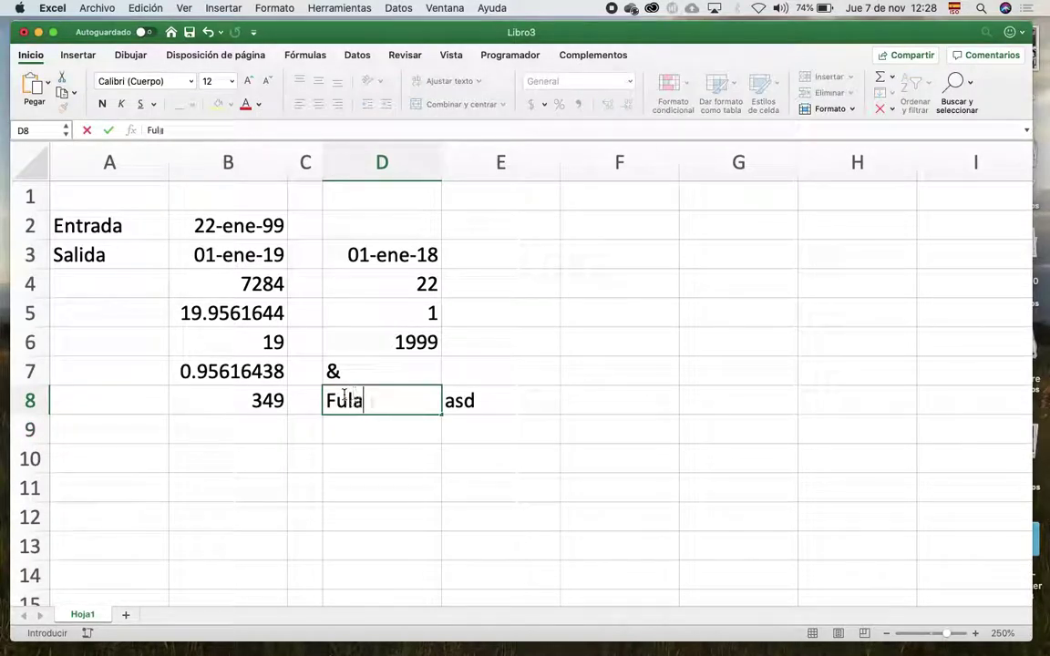
pyautogui.write('dno')
pyautogui.press('Tab')
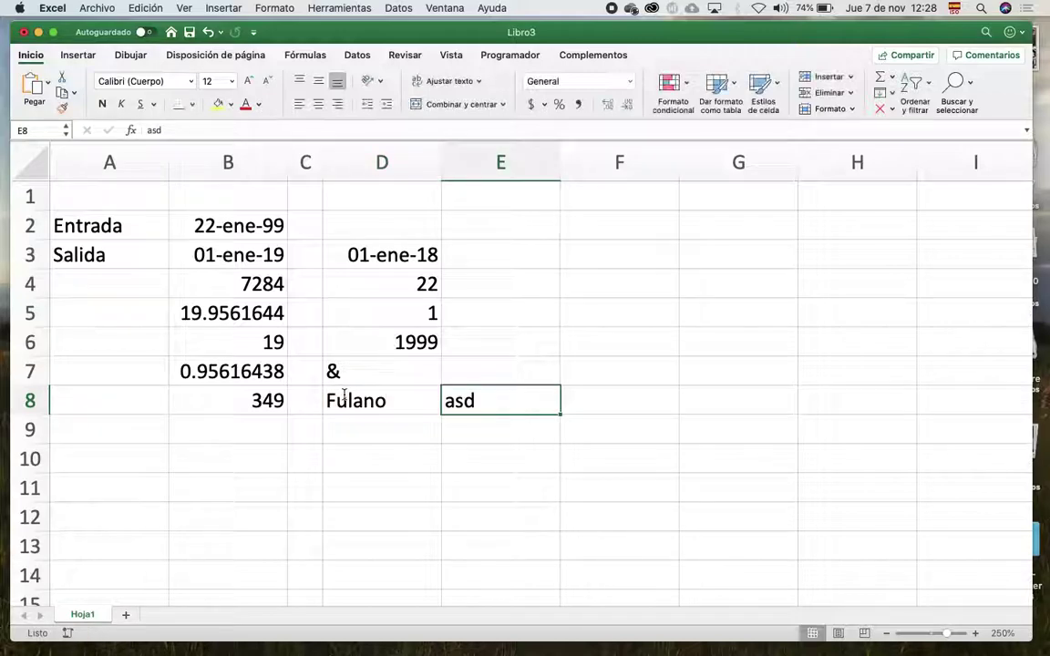
pyautogui.write('De tal')
pyautogui.press('BackSpace')
pyautogui.press('BackSpace')
pyautogui.press('BackSpace')
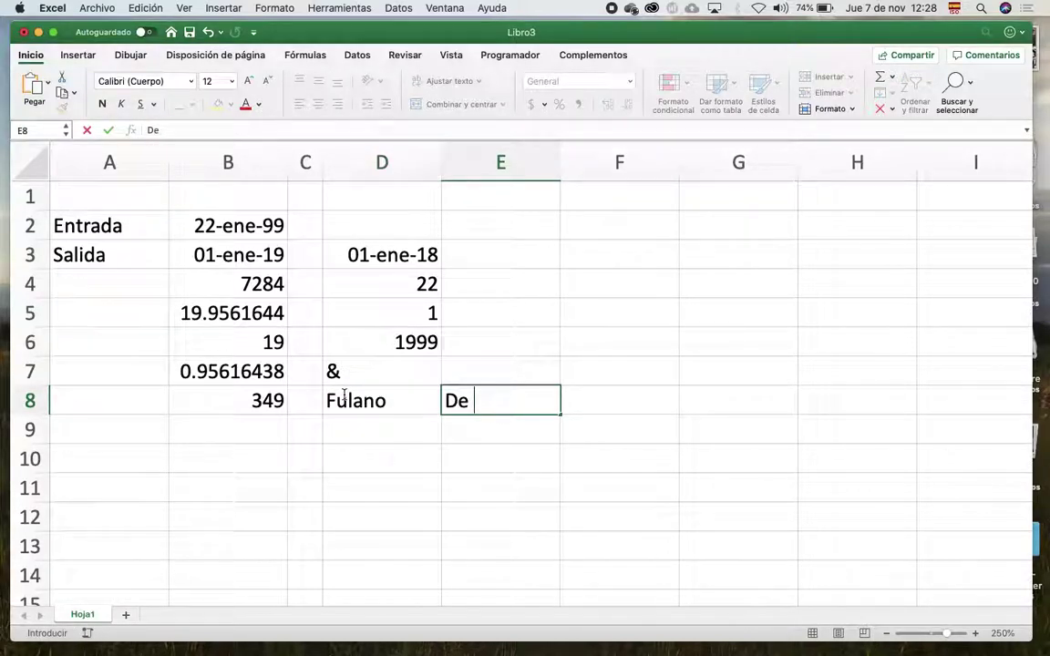
pyautogui.write('Tal')
pyautogui.press('Return')
# Join the first name and surname in F8 with the formula =D8&E8.
pyautogui.press('Up')
pyautogui.press('Right')
pyautogui.press('Right')
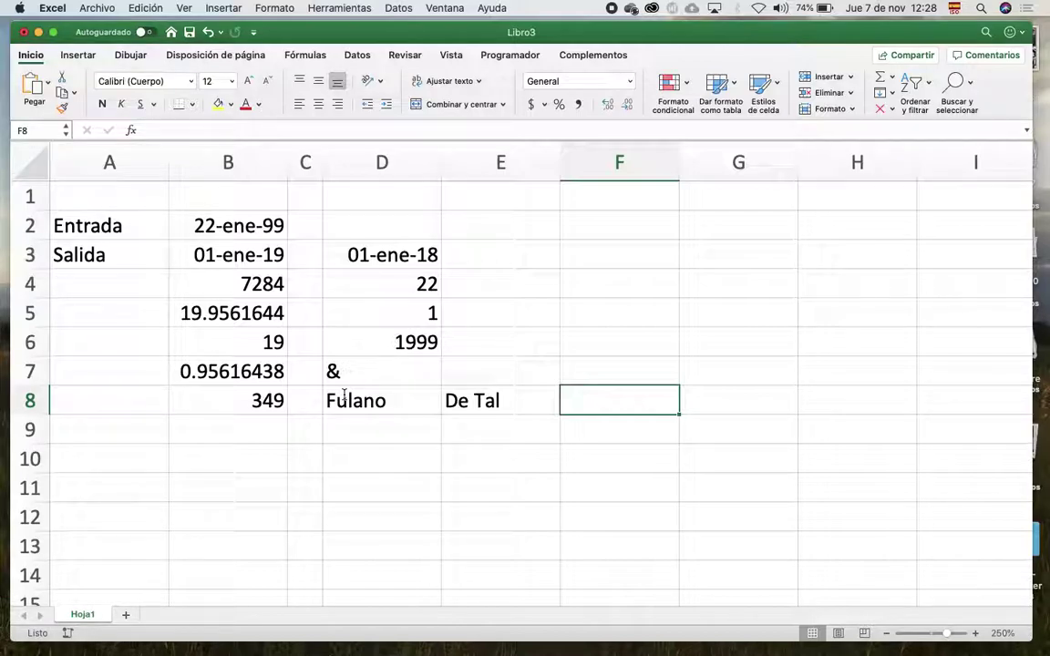
pyautogui.write('=')
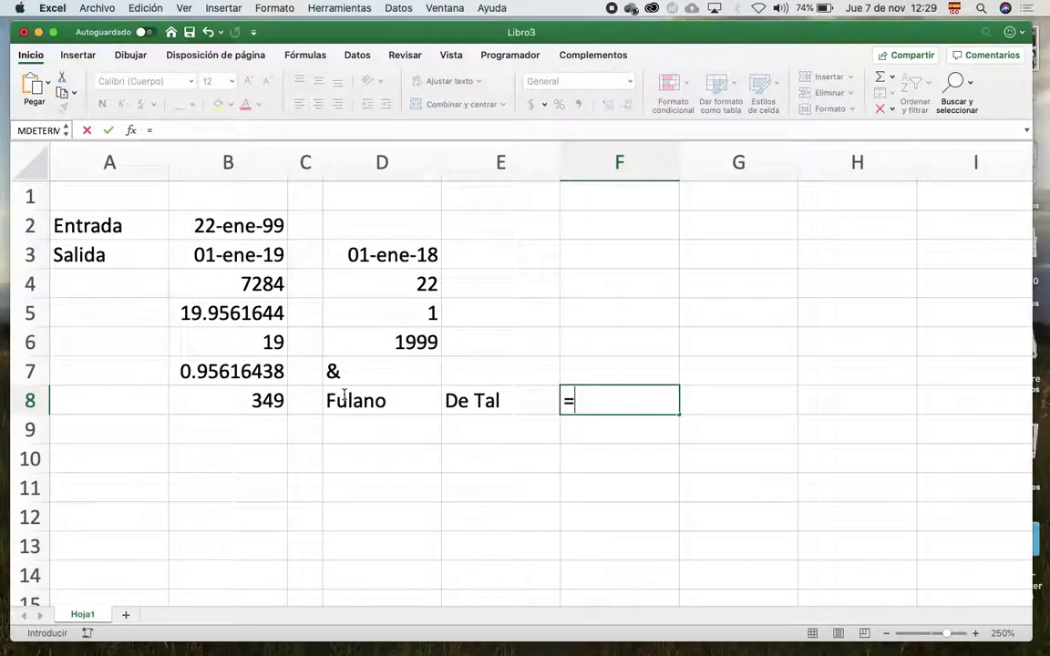
pyautogui.click(362, 401)
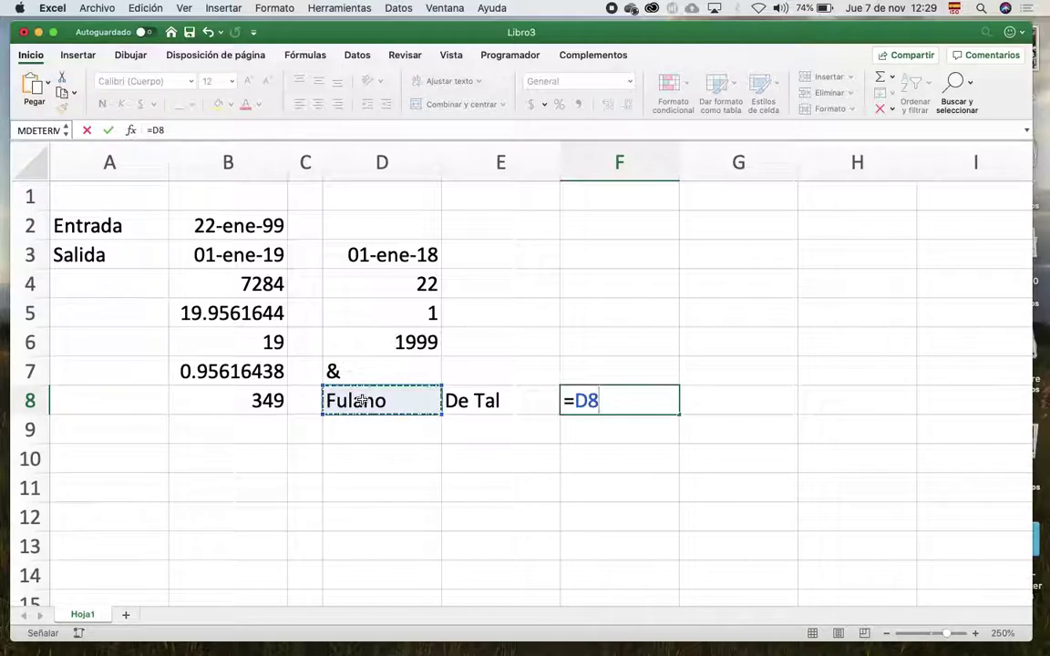
pyautogui.write('&')
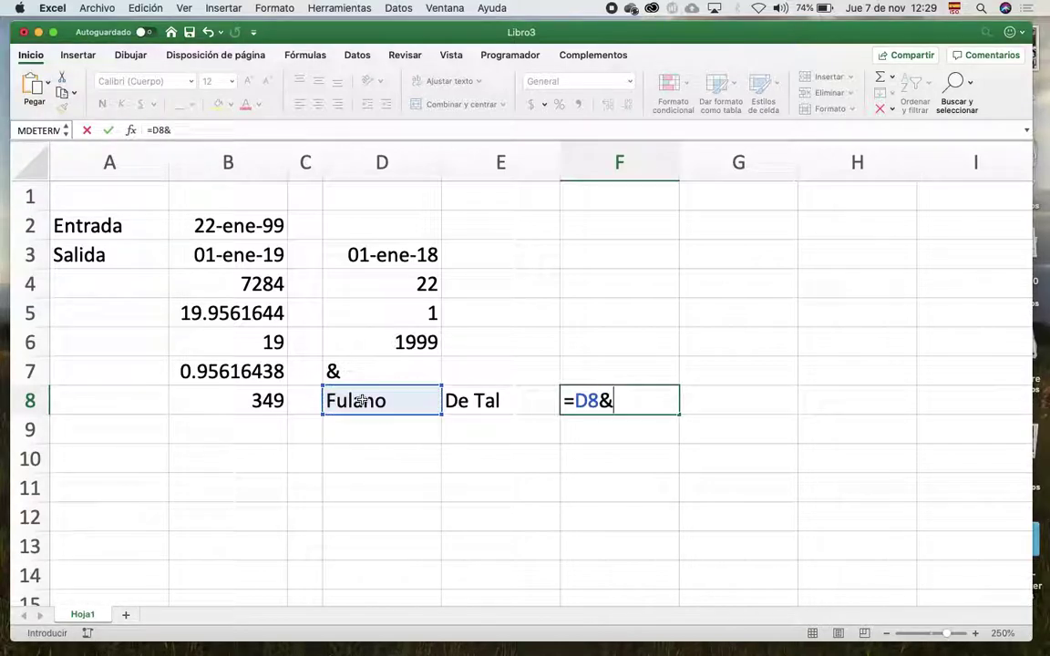
pyautogui.click(473, 401)
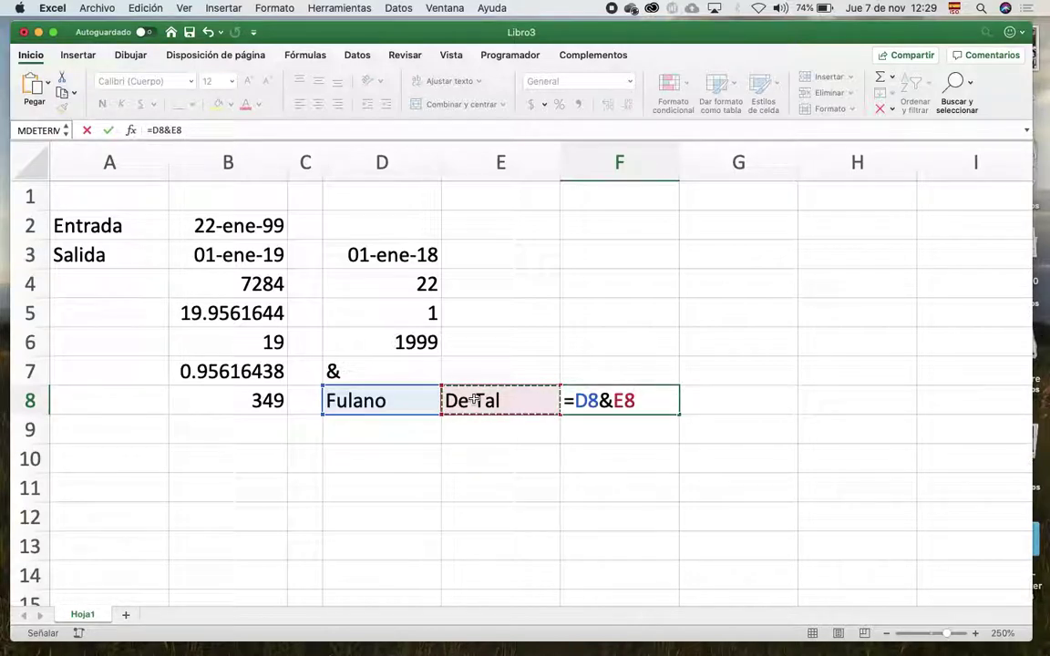
pyautogui.press('Return')
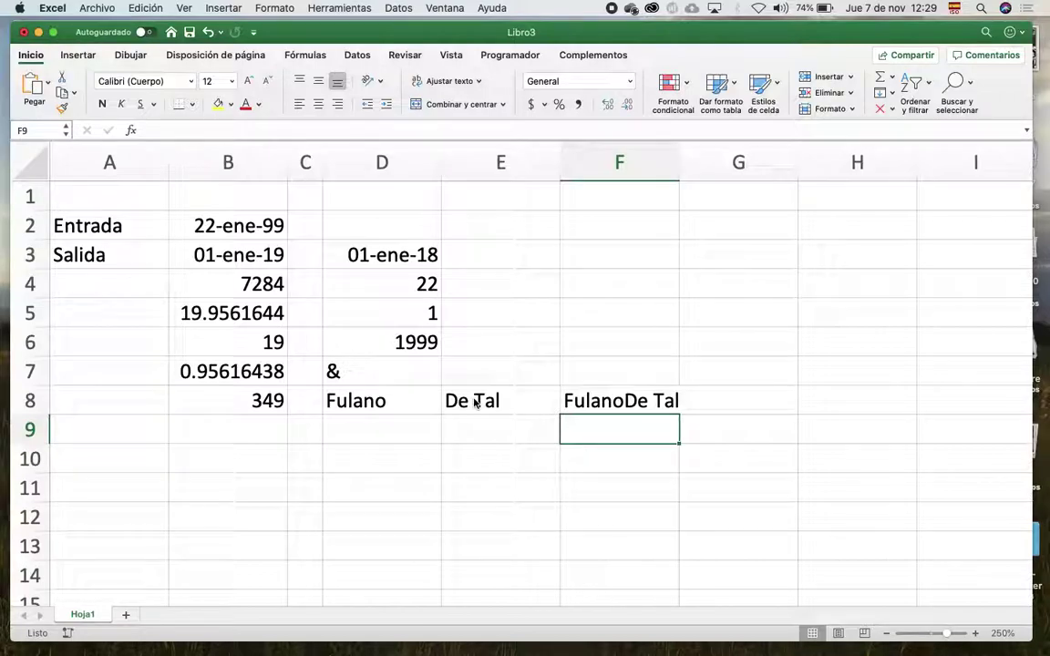
# Add a space between the joined names by changing the F8 formula to =D8&" "&E8.
pyautogui.click(604, 394)
pyautogui.doubleClick(604, 393)
pyautogui.press('Escape')
pyautogui.doubleClick(604, 394)
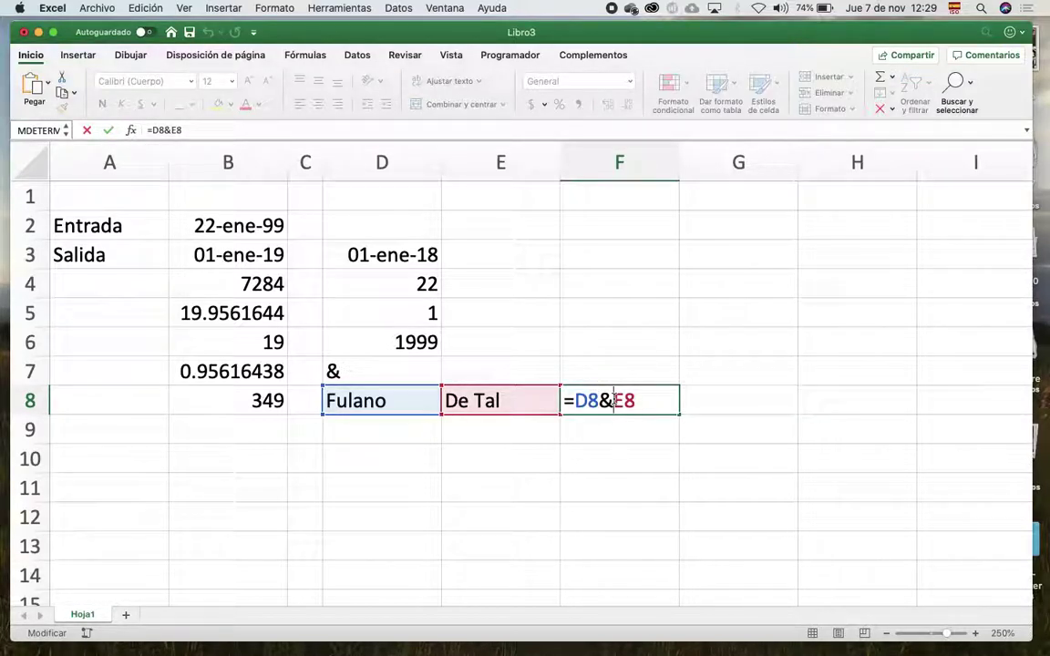
pyautogui.write('" "')
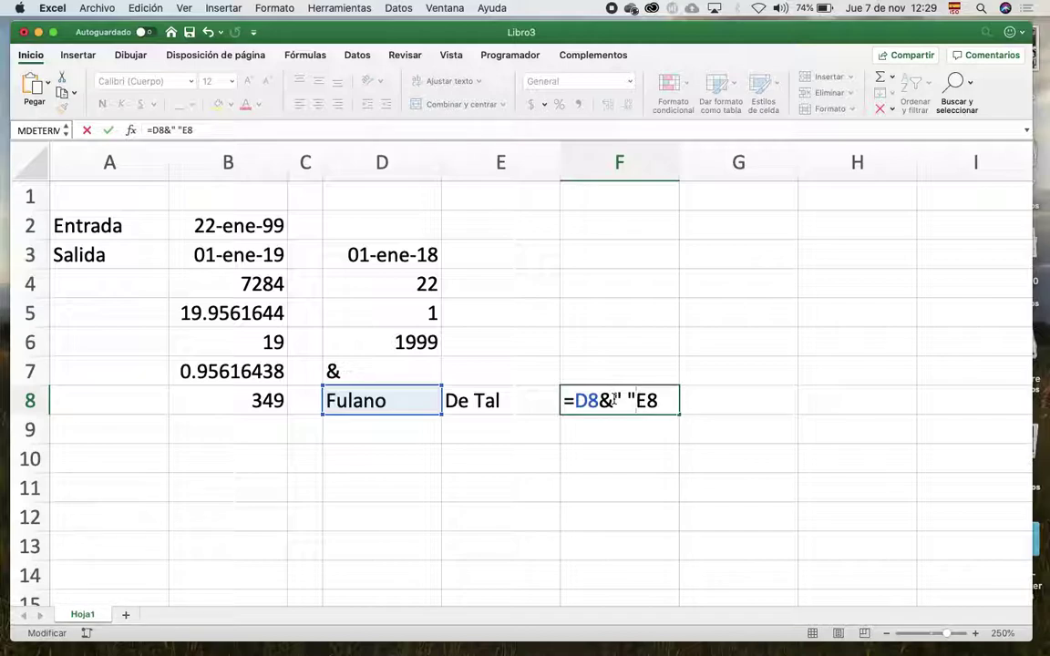
pyautogui.write('&')
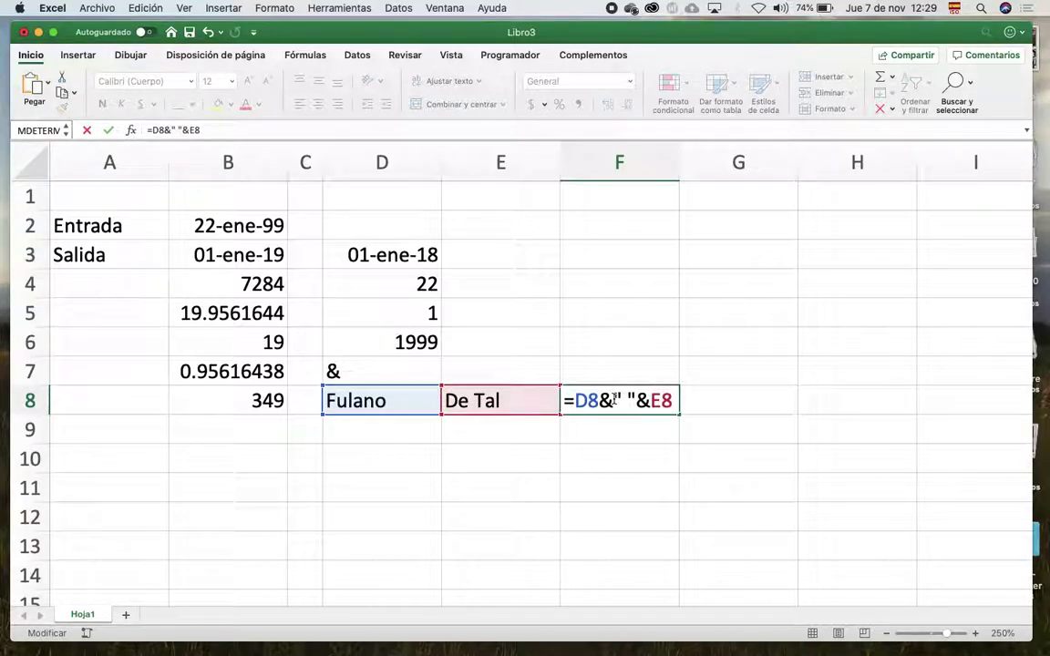
pyautogui.press('Return')
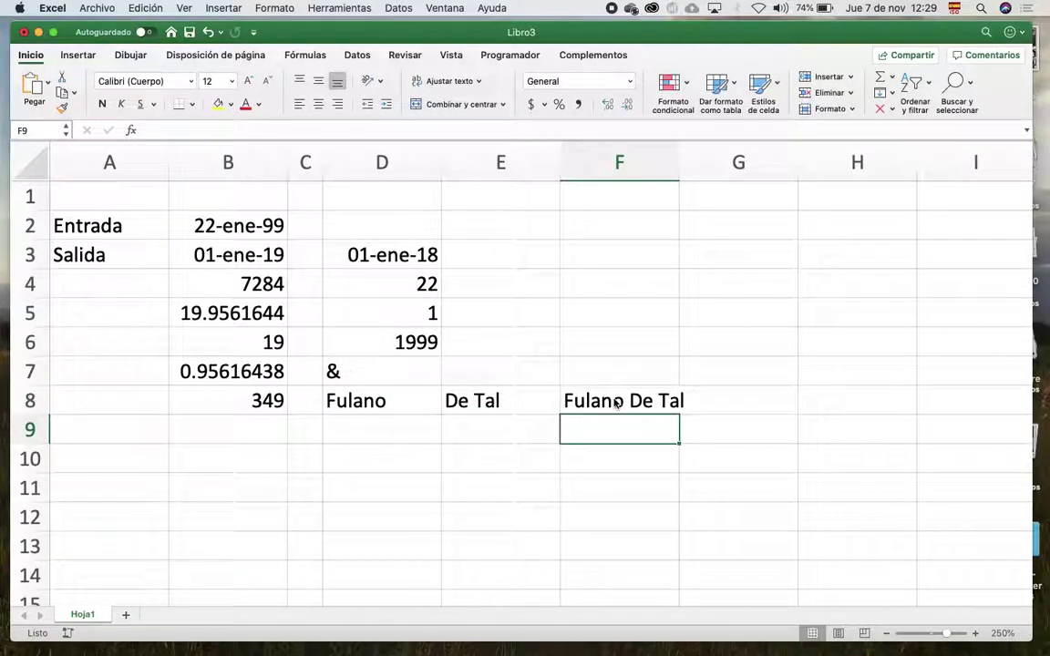
# Join the day, month and year with spaces in F4 using the formula =D4&" "&D5&" "&D6.
pyautogui.click(578, 277)
pyautogui.write('=')
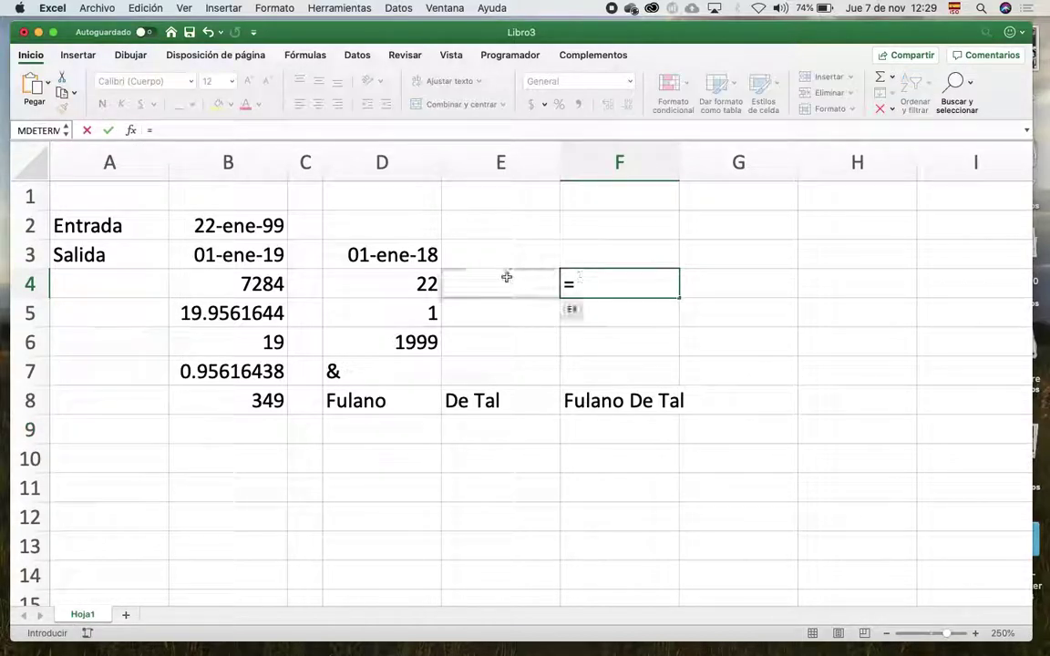
pyautogui.click(426, 283)
pyautogui.write('" "')
pyautogui.press('BackSpace')
pyautogui.press('BackSpace')
pyautogui.press('BackSpace')
pyautogui.write('&"')
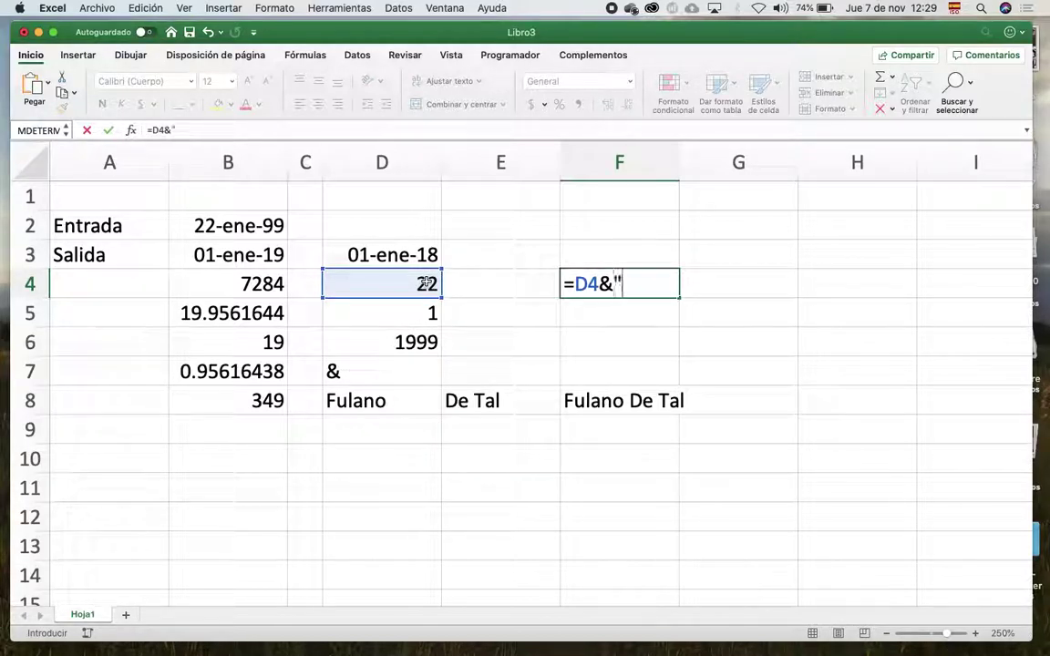
pyautogui.write(' "&')
pyautogui.hotkey('shift', 'Left')
pyautogui.hotkey('shift', 'Left')
pyautogui.hotkey('shift', 'Right')
pyautogui.hotkey('shift', 'Right')
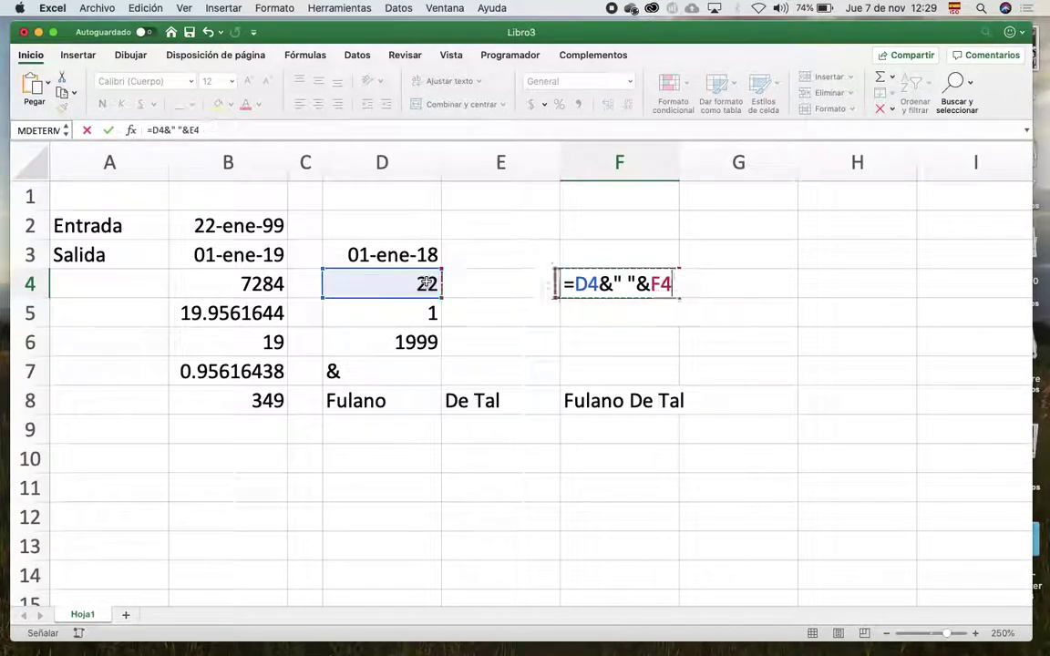
pyautogui.moveTo(604, 284); pyautogui.dragTo(645, 284)
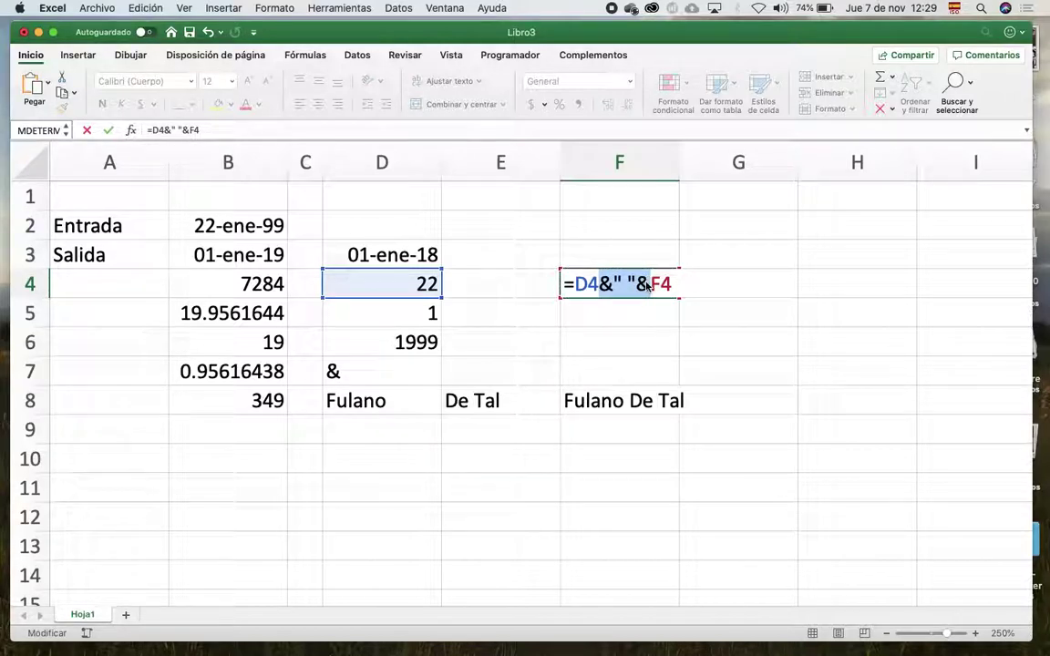
pyautogui.click(646, 285)
pyautogui.press('Delete')
pyautogui.press('Delete')
pyautogui.click(406, 313)
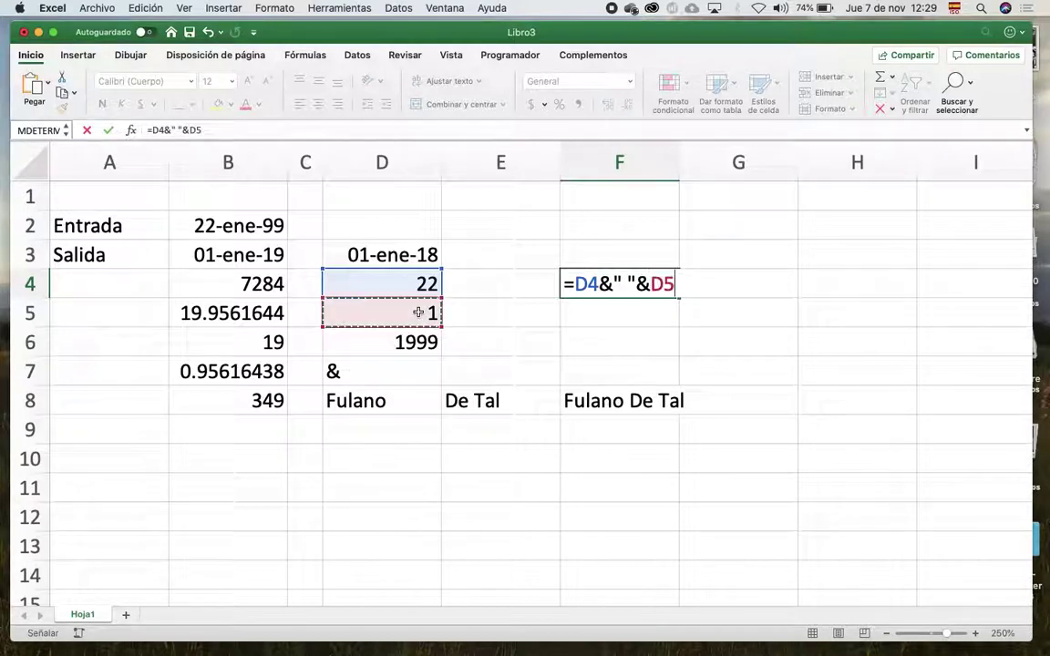
pyautogui.write('&" "&')
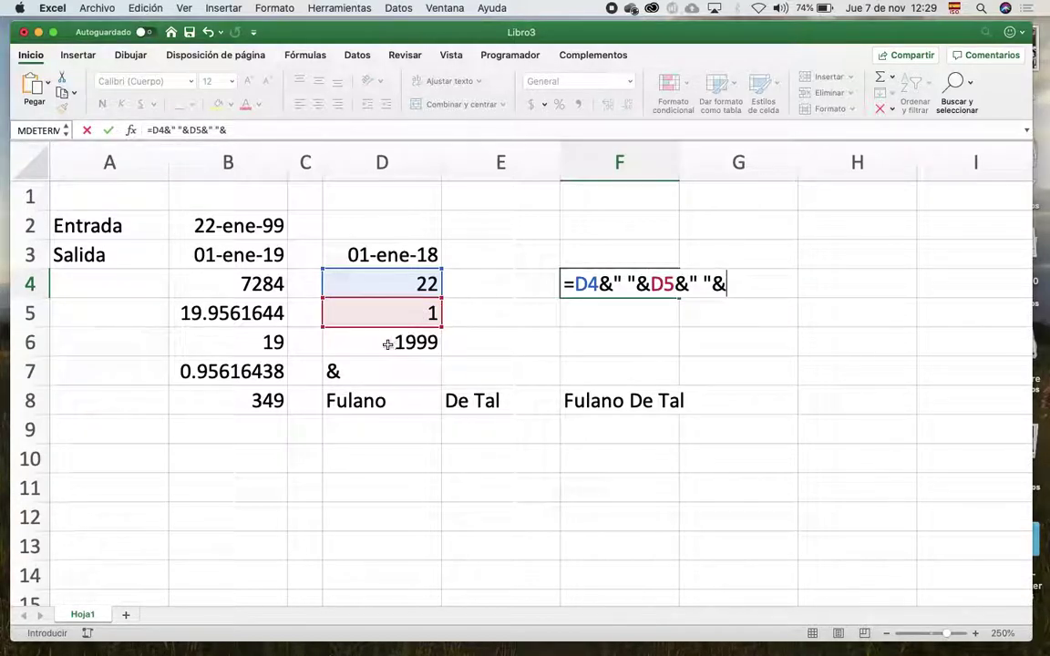
pyautogui.click(389, 343)
pyautogui.press('Return')
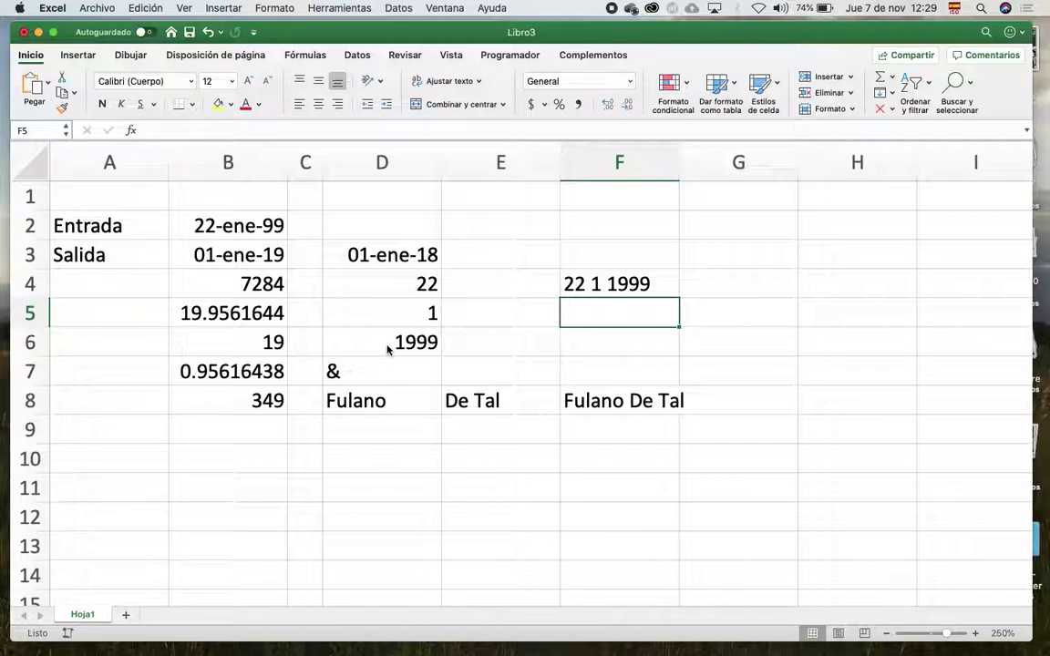
# Try to subtract the D3 date from the joined text with =F4-D3 in F5, and clear that cell.
pyautogui.write('=')
pyautogui.click(594, 285)
pyautogui.write('-')
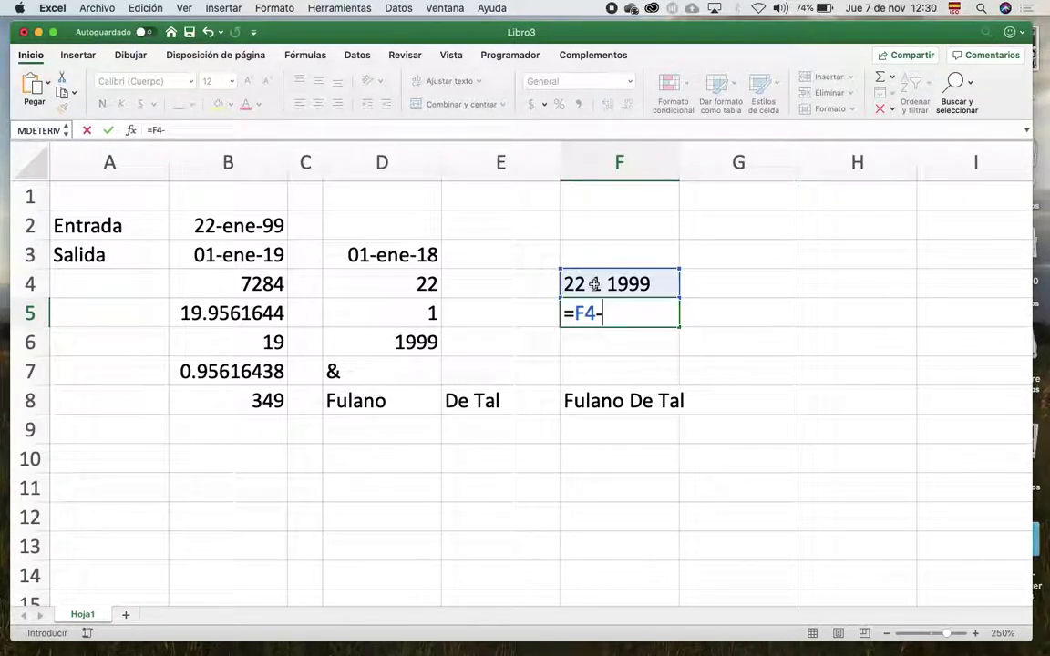
pyautogui.click(395, 260)
pyautogui.press('Return')
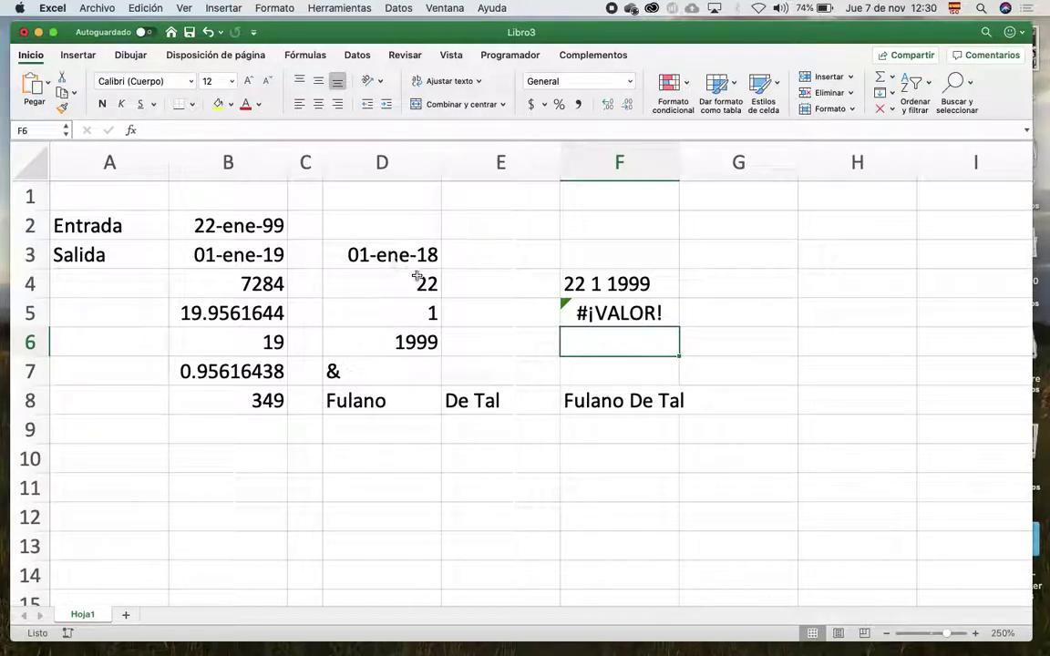
pyautogui.click(613, 315)
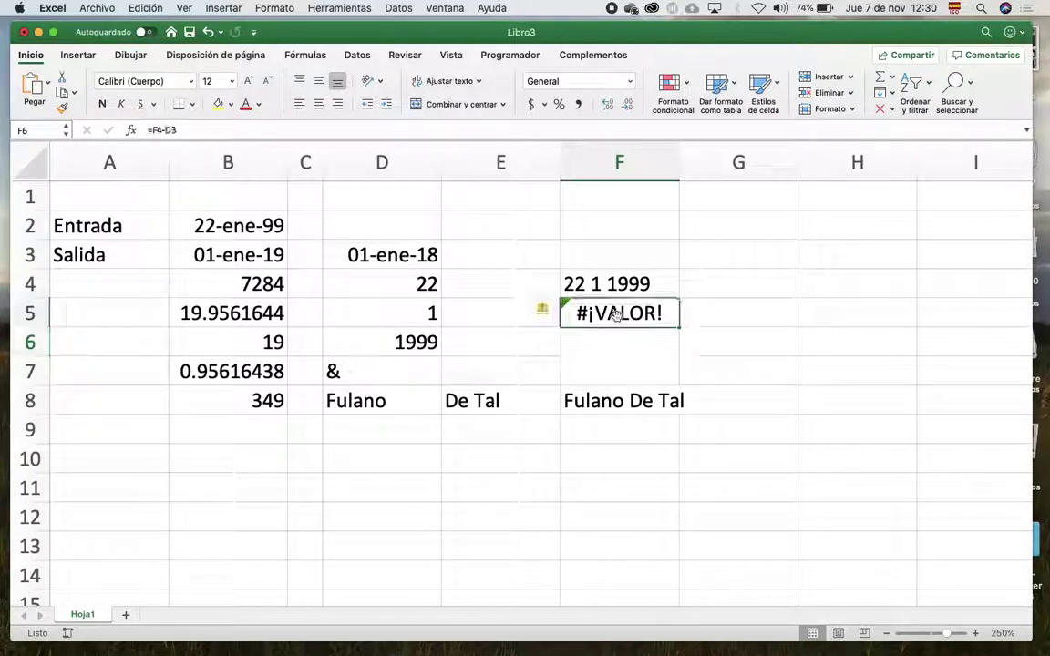
pyautogui.press('Delete')
# Narrow column G and enter the month numbers 1, 2 and 3 in H2 to H4.
pyautogui.click(594, 284)
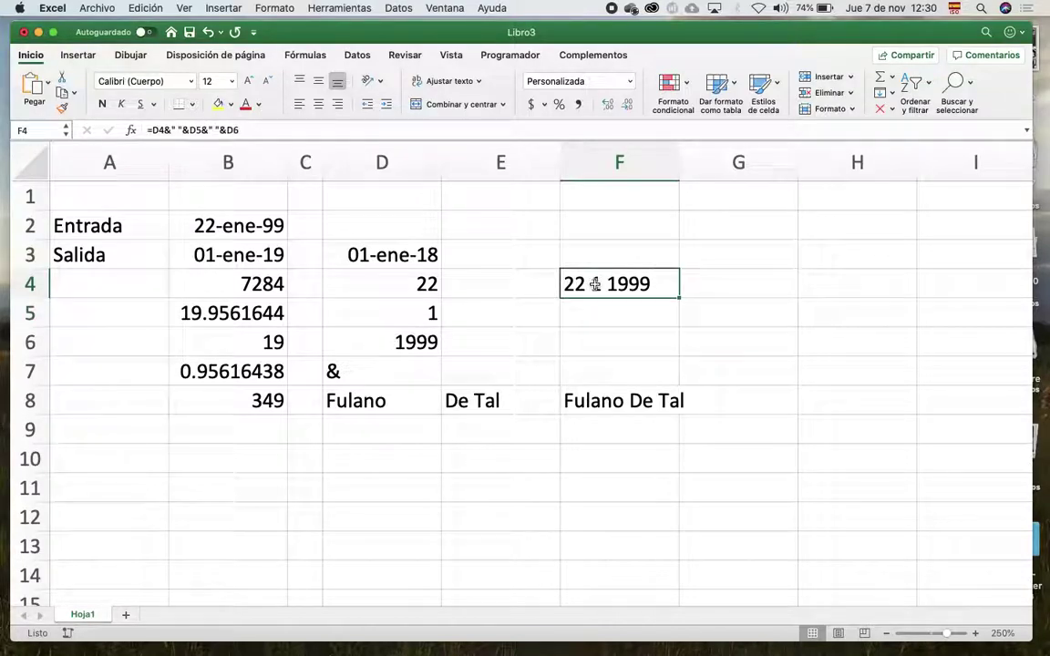
pyautogui.moveTo(796, 173); pyautogui.dragTo(710, 179)
pyautogui.click(740, 251)
pyautogui.click(764, 234)
pyautogui.write('1')
pyautogui.press('Return')
pyautogui.write('2')
pyautogui.press('Return')
pyautogui.write('3')
pyautogui.press('Return')
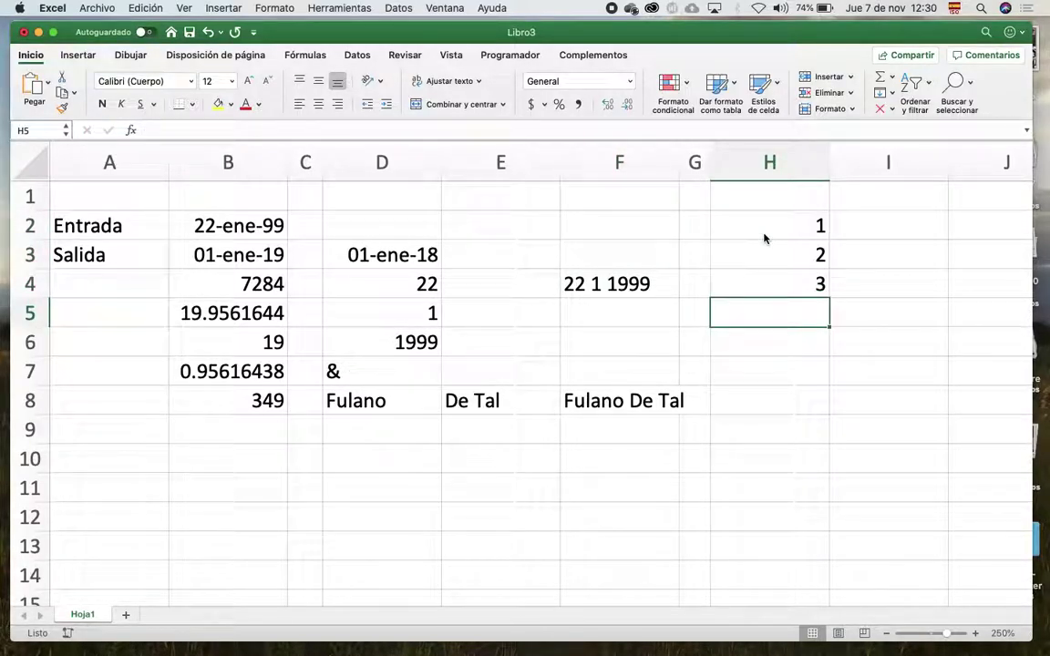
# Enter the month names enero, febrero and marzo in I2 to I4 beside their numbers.
pyautogui.click(887, 235)
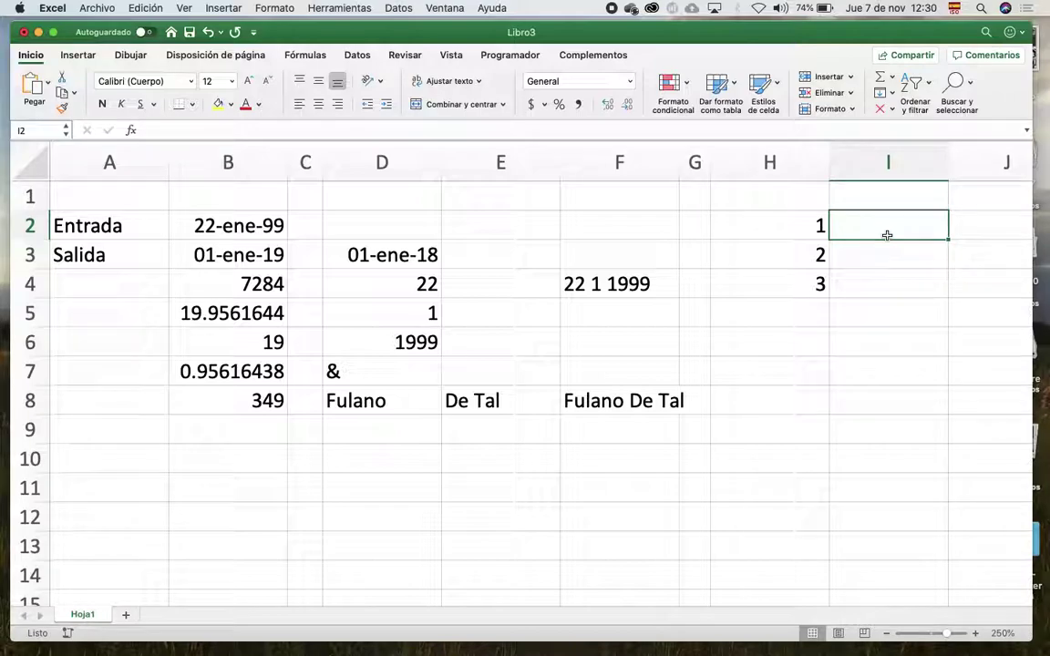
pyautogui.write('enero')
pyautogui.press('Return')
pyautogui.write('febrero')
pyautogui.press('Return')
pyautogui.write('marzo')
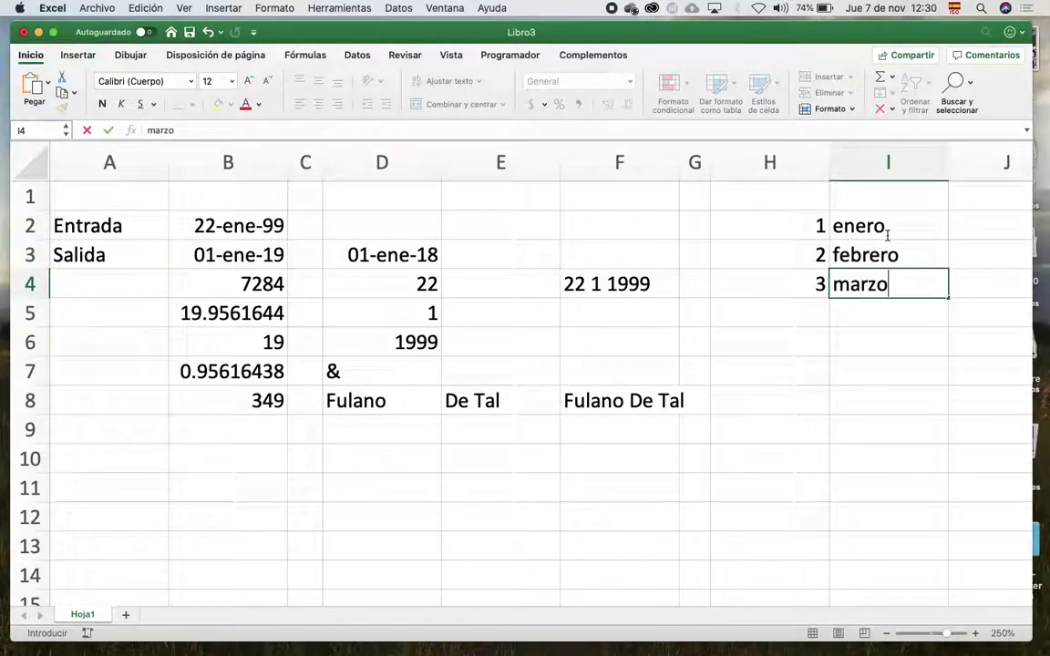
pyautogui.press('Return')
# Extend the month numbers and names in H2:I4 down to row 13, ending with 12 diciembre.
pyautogui.moveTo(792, 227); pyautogui.dragTo(882, 285)
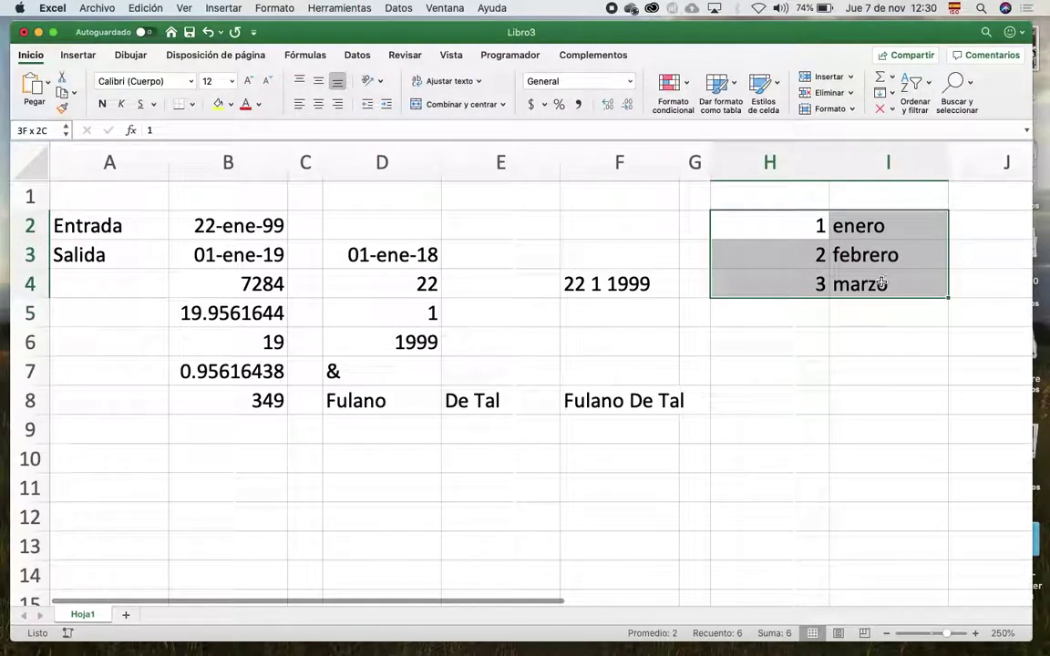
pyautogui.moveTo(946, 297); pyautogui.dragTo(939, 555)
pyautogui.click(636, 380)
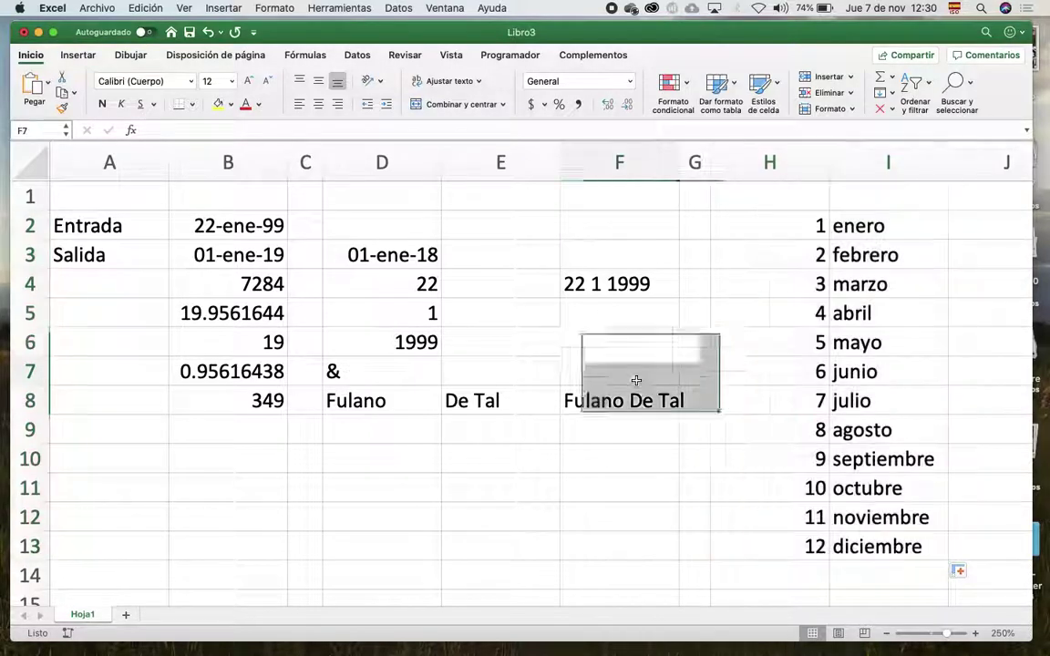
# Try to look up the D5 month number in the month table with =buscar(D5,H2:I13,2,falso) in F5.
pyautogui.click(606, 318)
pyautogui.write('=')
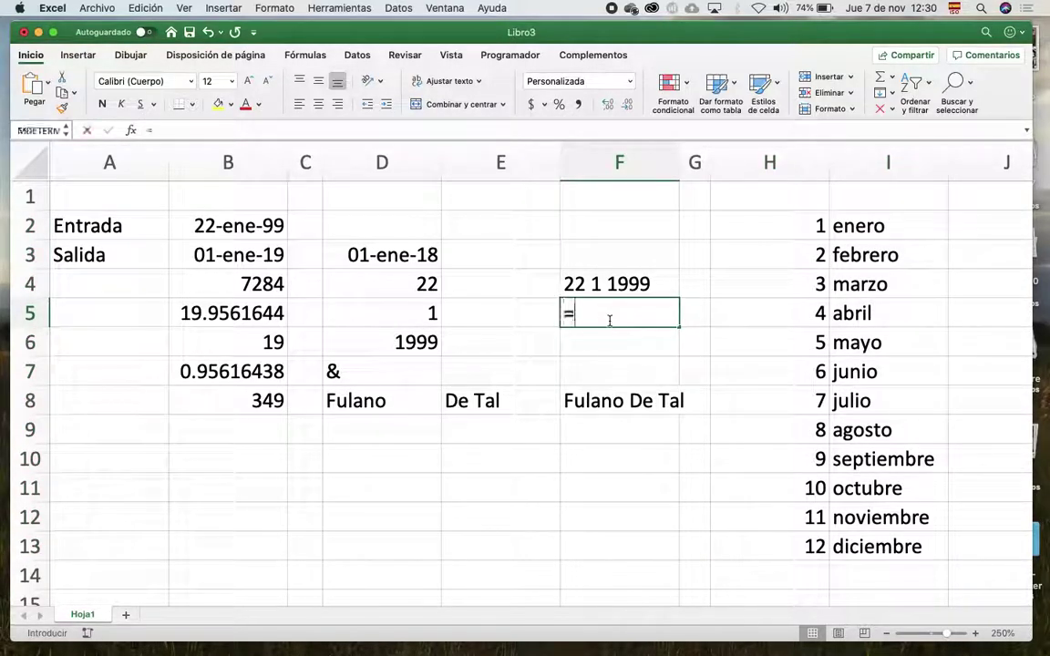
pyautogui.write('buscar')
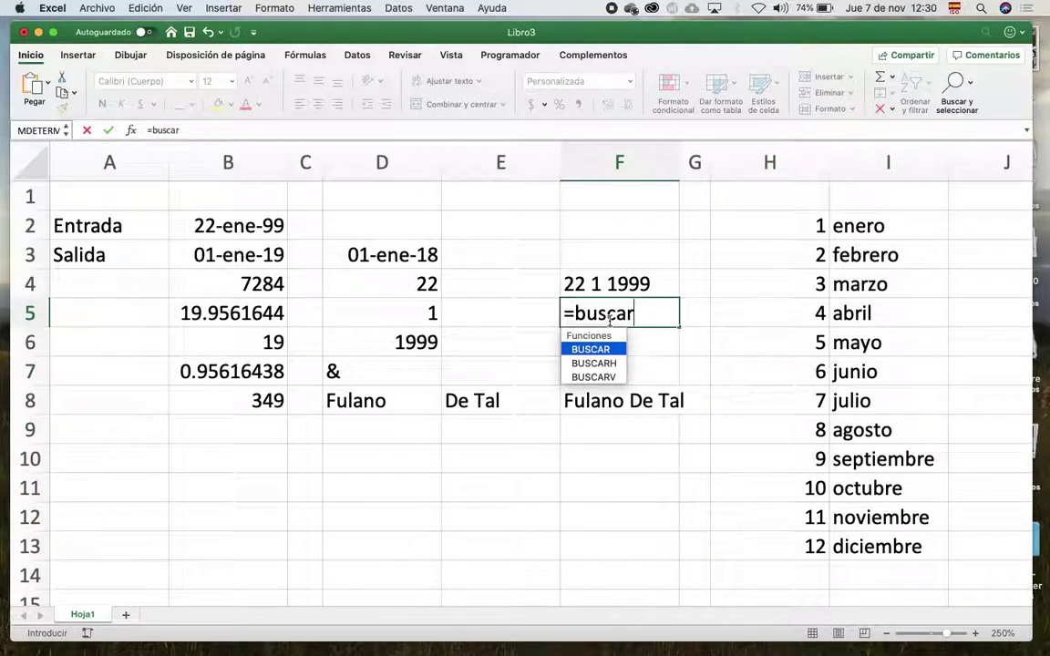
pyautogui.write('(')
pyautogui.click(430, 313)
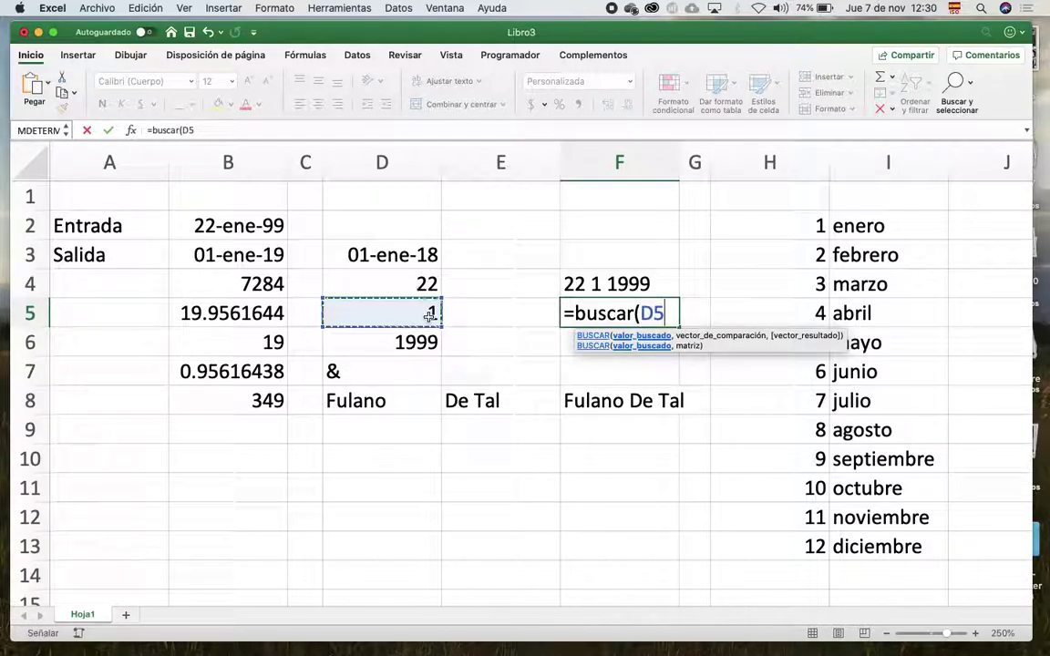
pyautogui.write(',')
pyautogui.click(772, 228)
pyautogui.moveTo(811, 326); pyautogui.dragTo(856, 544)
pyautogui.write(',2,falso)')
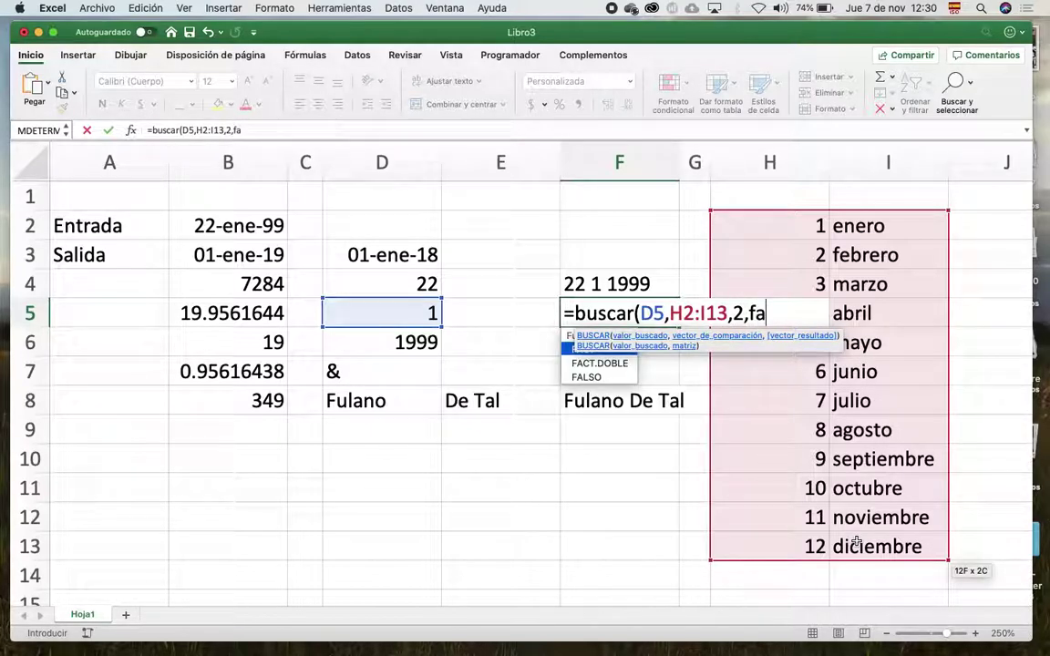
pyautogui.press('Return')
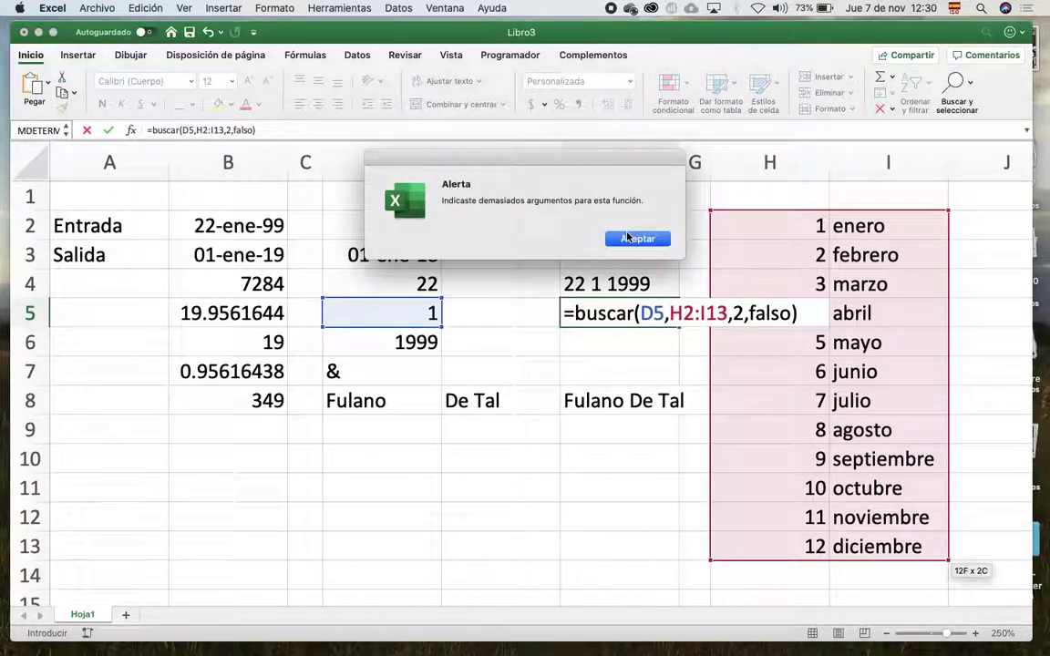
# Change the function in the F5 formula to BUSCARV, keeping the arguments D5, H2:I13, 2 and FALSO.
pyautogui.click(627, 238)
pyautogui.click(635, 313)
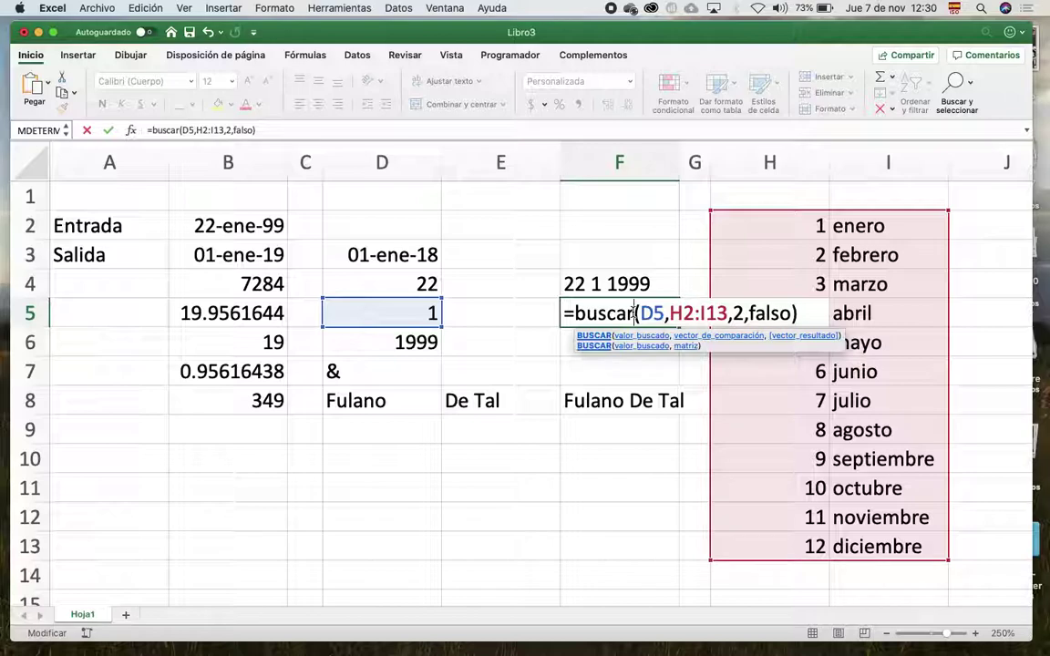
pyautogui.write('v')
pyautogui.press('Return')
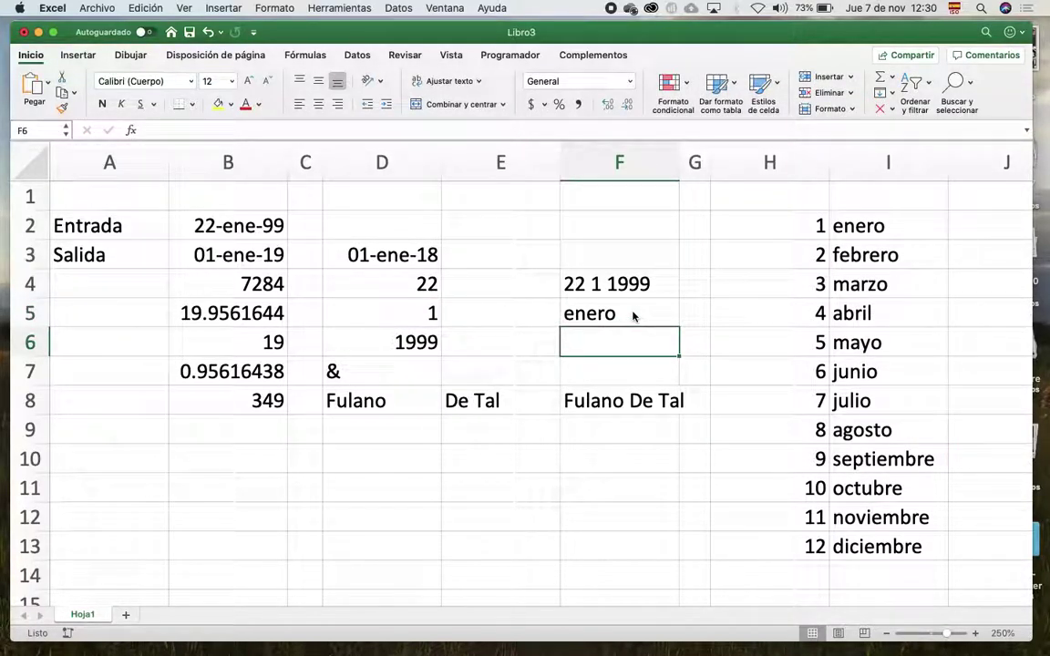
# Replace the D5 reference in the F4 joined text with BUSCARV(D5,H2:I13,2,FALSO).
pyautogui.click(627, 285)
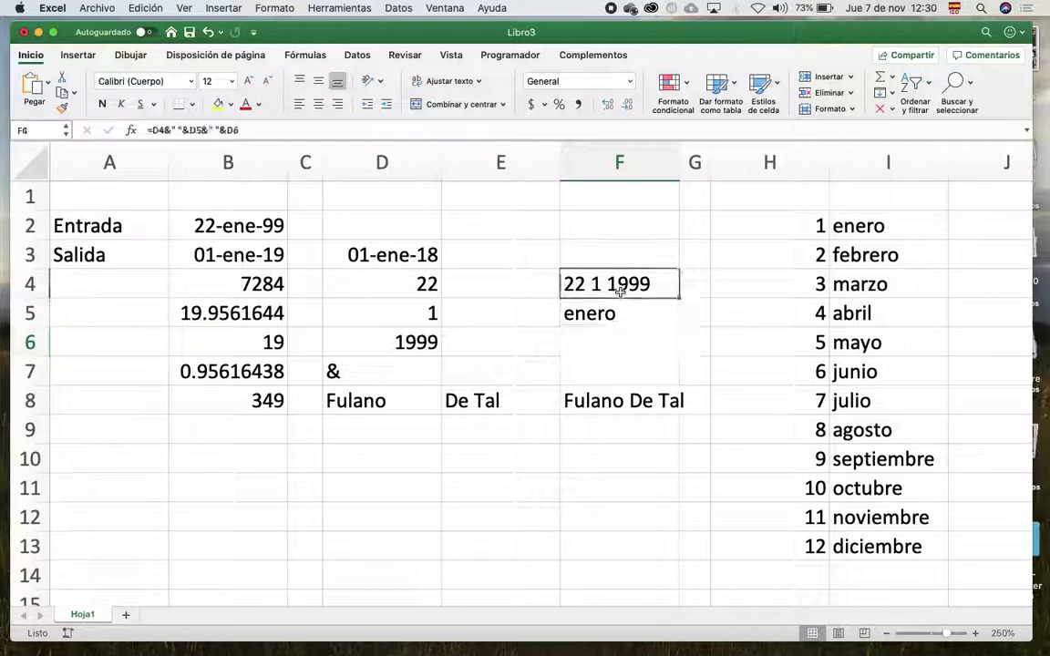
pyautogui.doubleClick(647, 287)
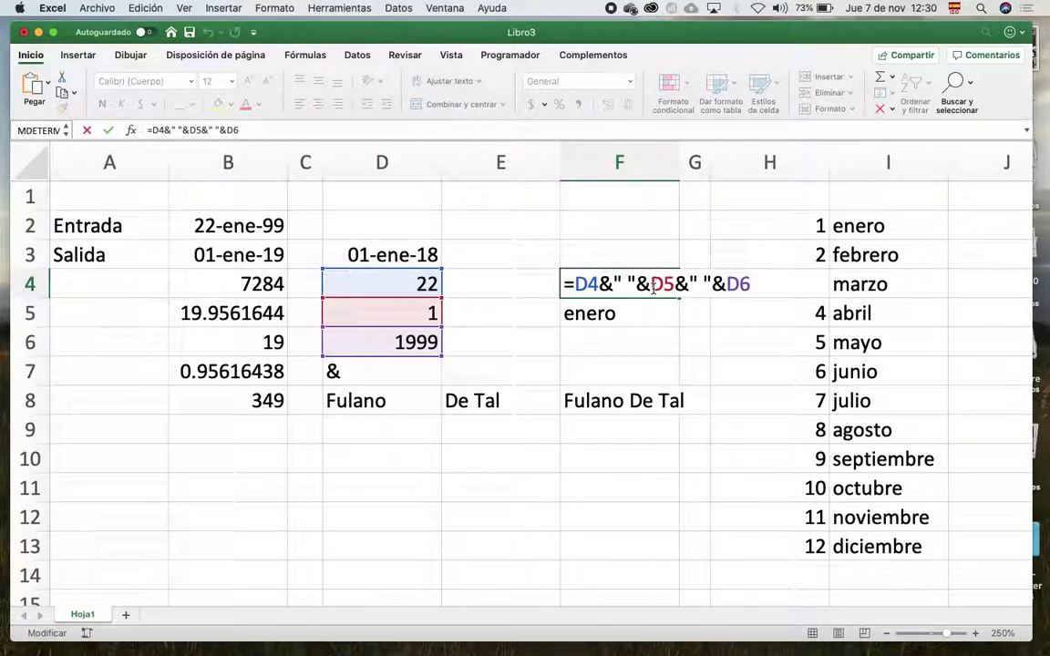
pyautogui.moveTo(647, 288); pyautogui.dragTo(672, 288)
pyautogui.press('BackSpace')
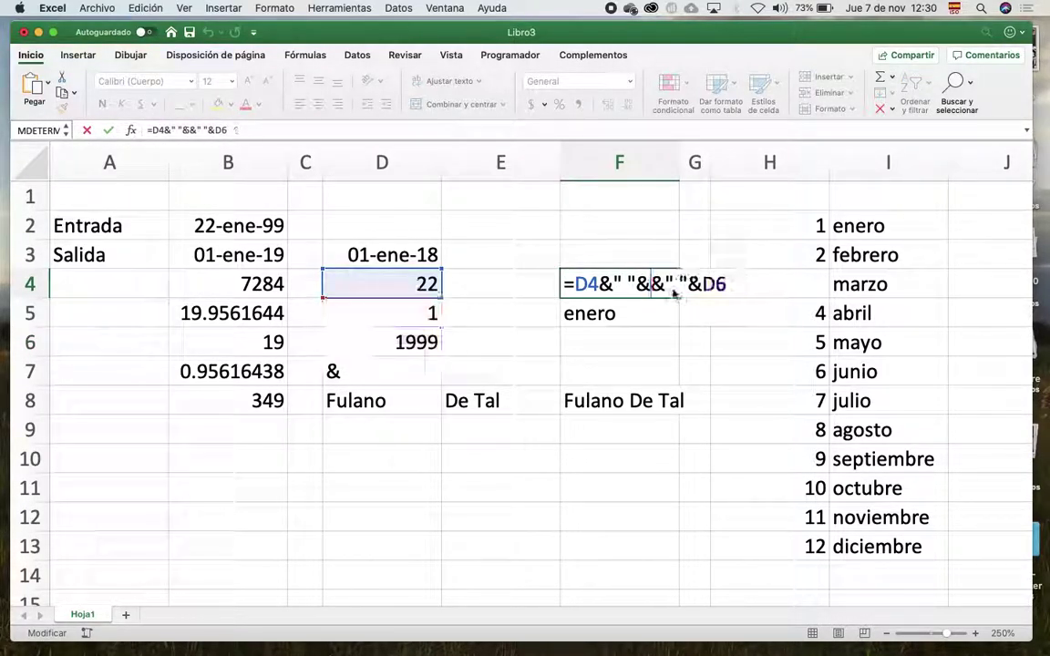
pyautogui.write('buscarv(D5')
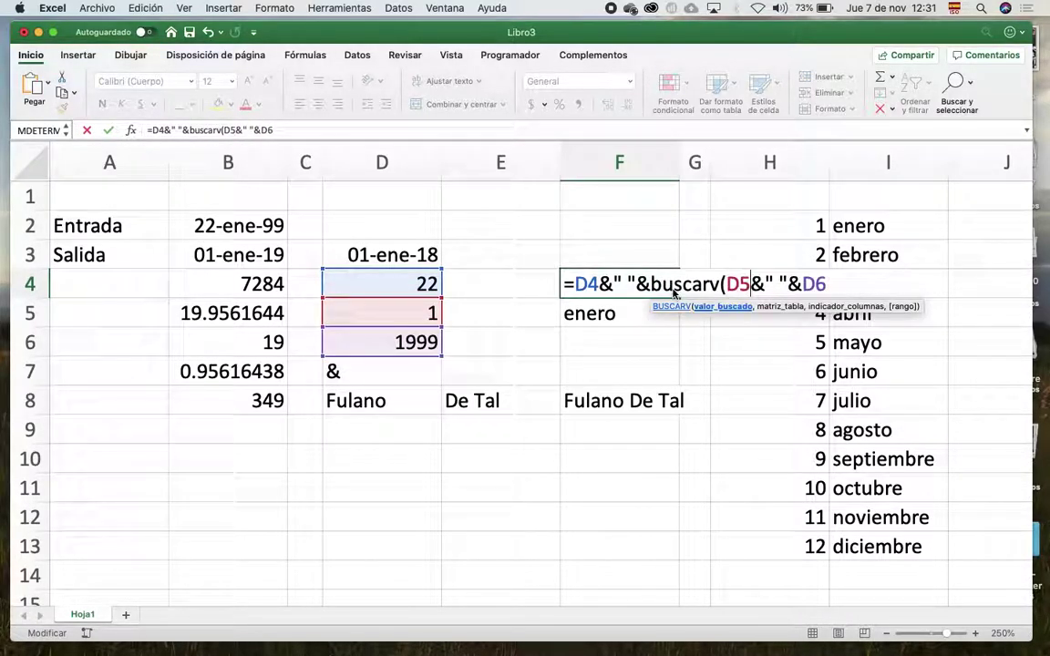
pyautogui.write(',')
pyautogui.moveTo(768, 233); pyautogui.dragTo(862, 538)
pyautogui.write(',2,')
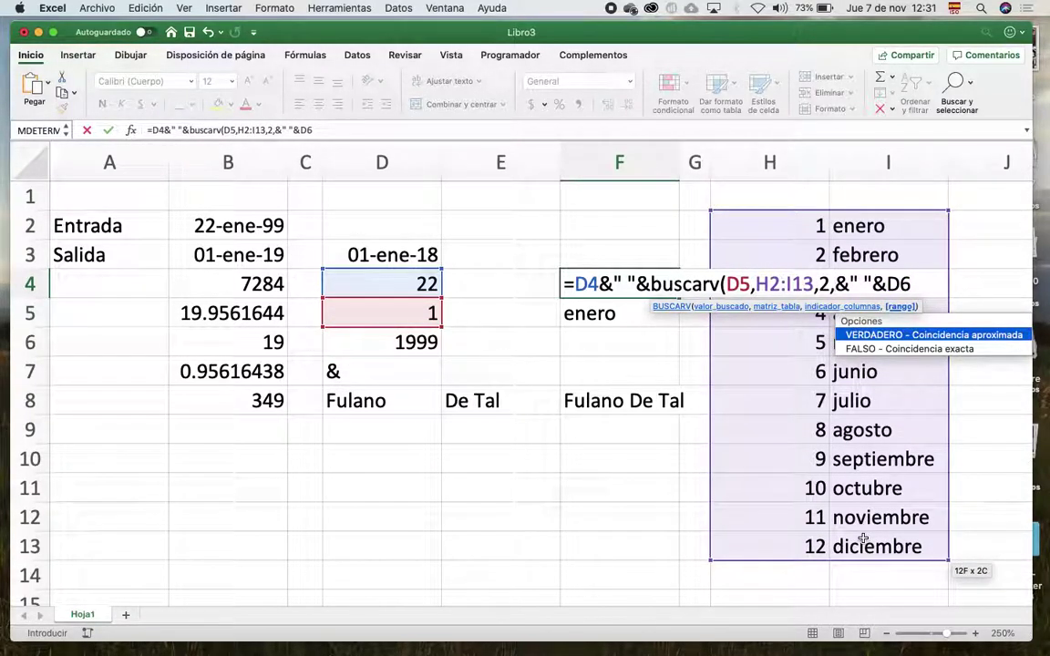
pyautogui.write('falso)')
pyautogui.press('Return')
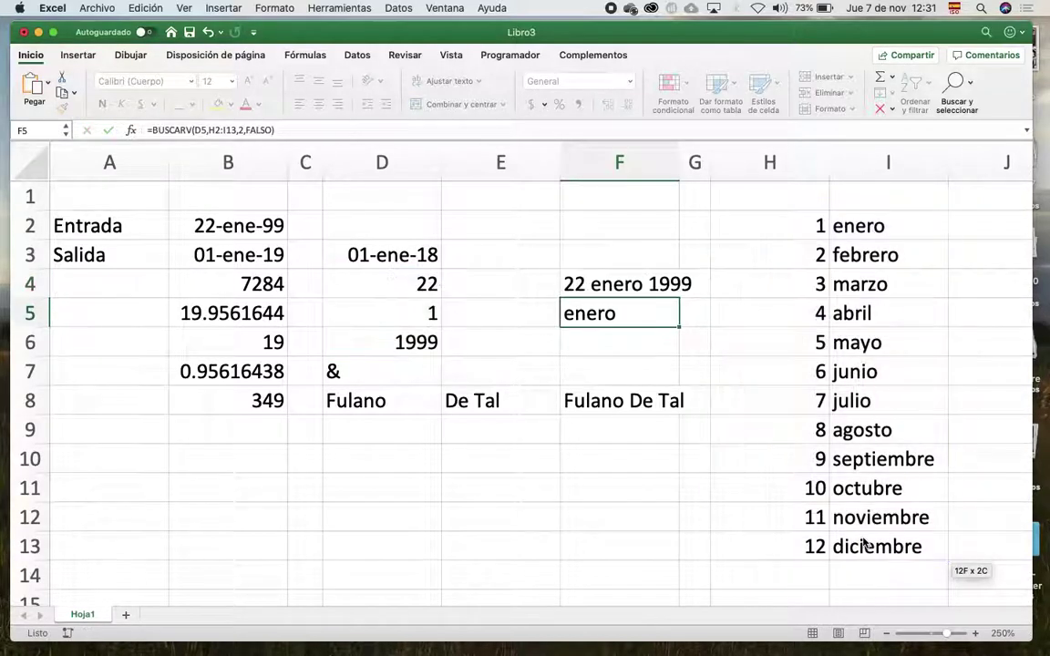
# Subtract the B3 exit date from the joined date text with =F4-B3 in F6.
pyautogui.press('Return')
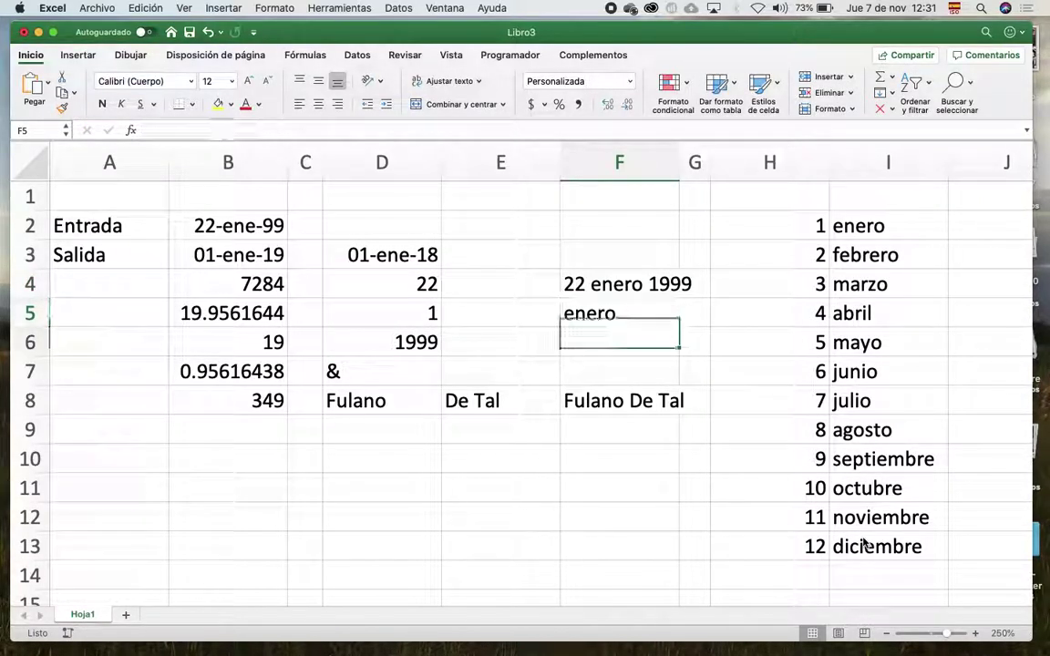
pyautogui.write('=')
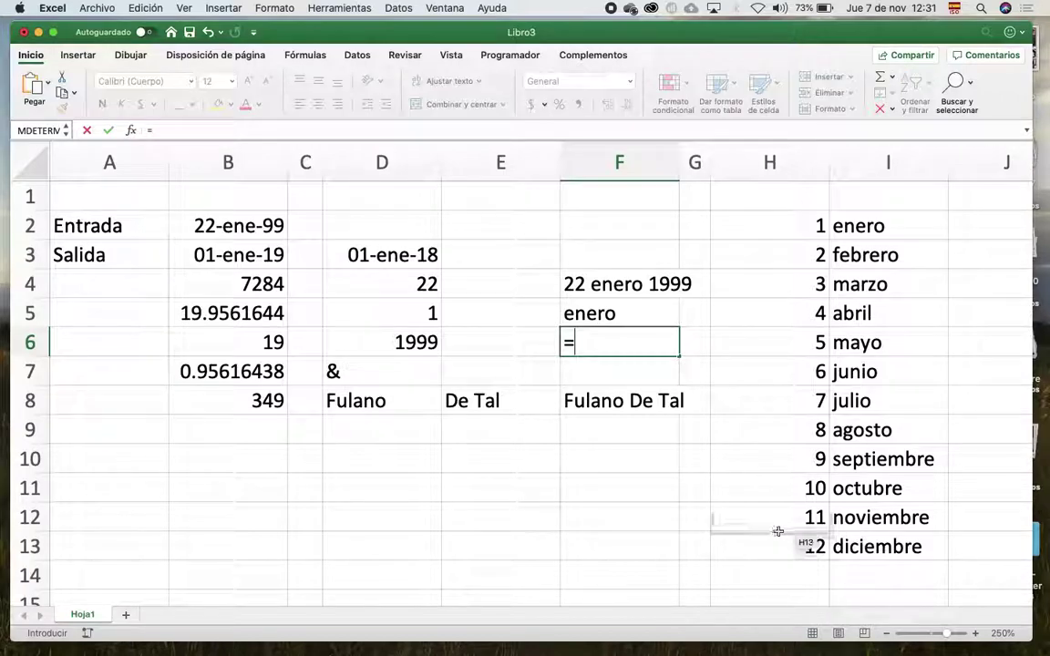
pyautogui.click(628, 277)
pyautogui.write('-')
pyautogui.click(237, 256)
pyautogui.press('Return')
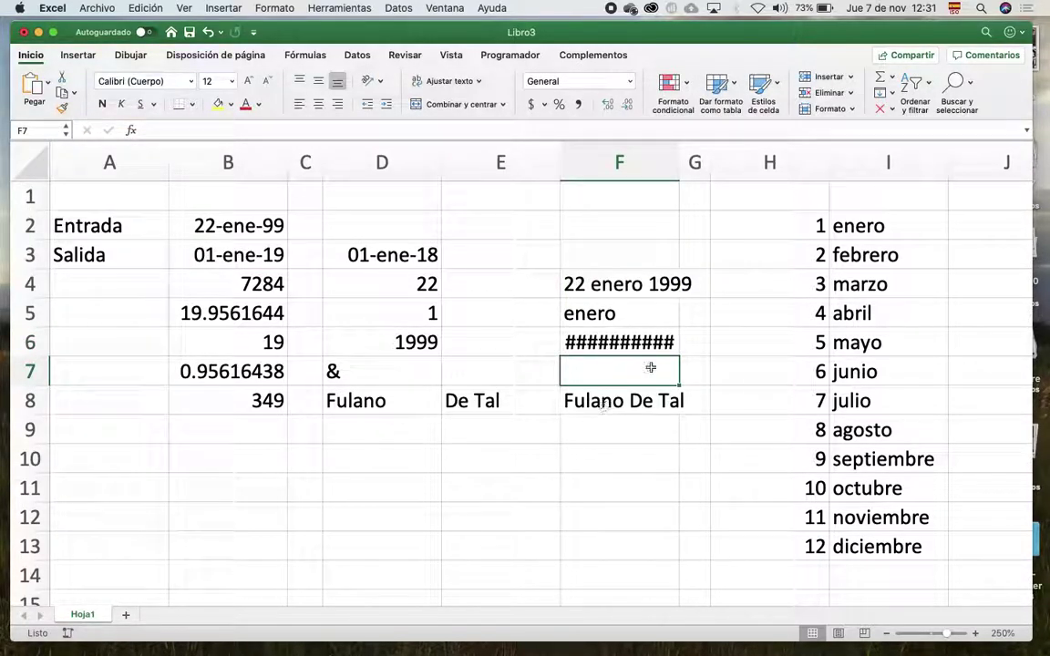
# Set the number format of the date subtraction in F6 to General.
pyautogui.click(635, 342)
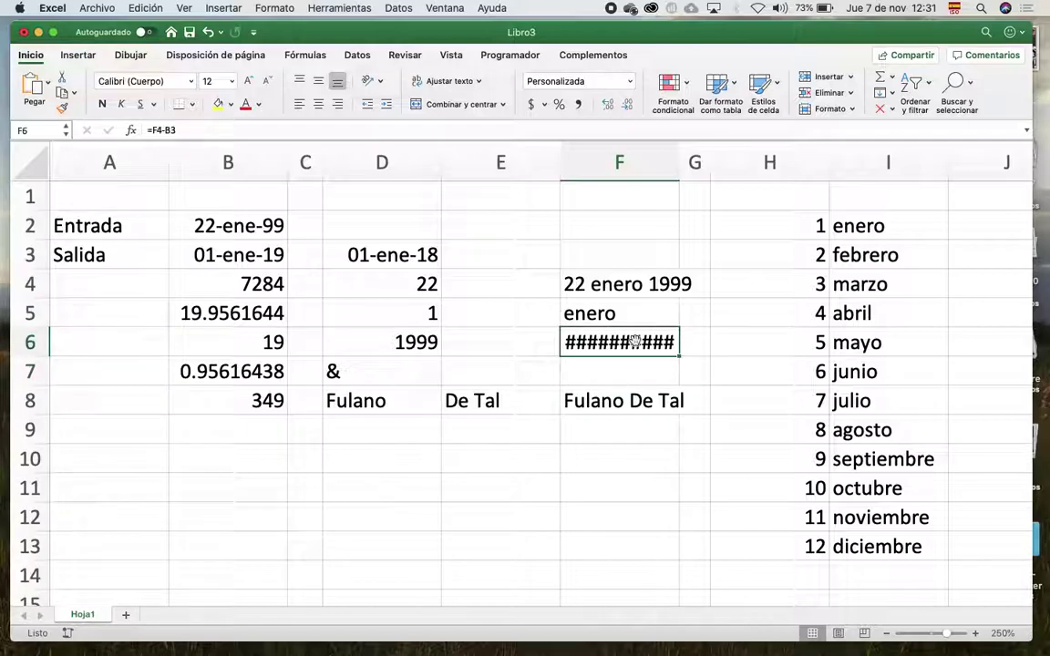
pyautogui.rightClick(603, 349)
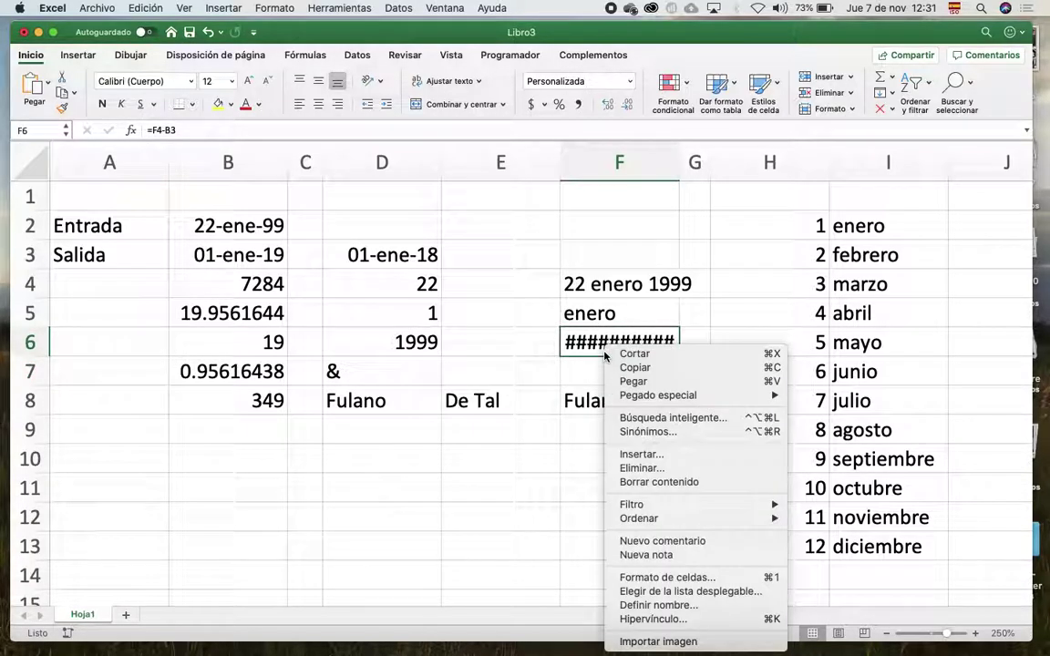
pyautogui.click(635, 580)
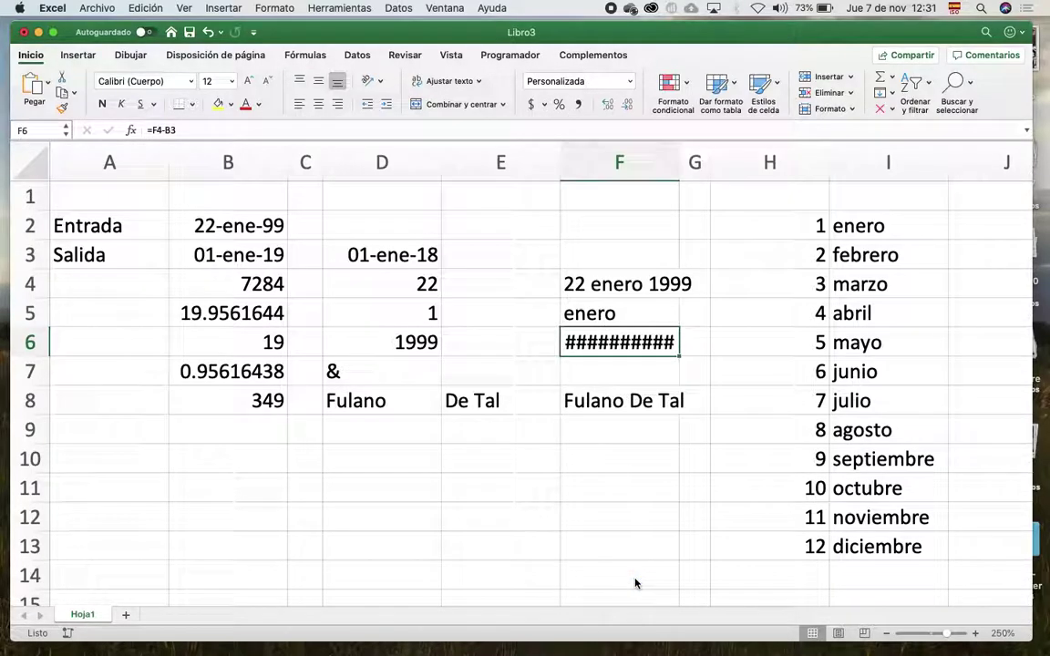
pyautogui.click(465, 300)
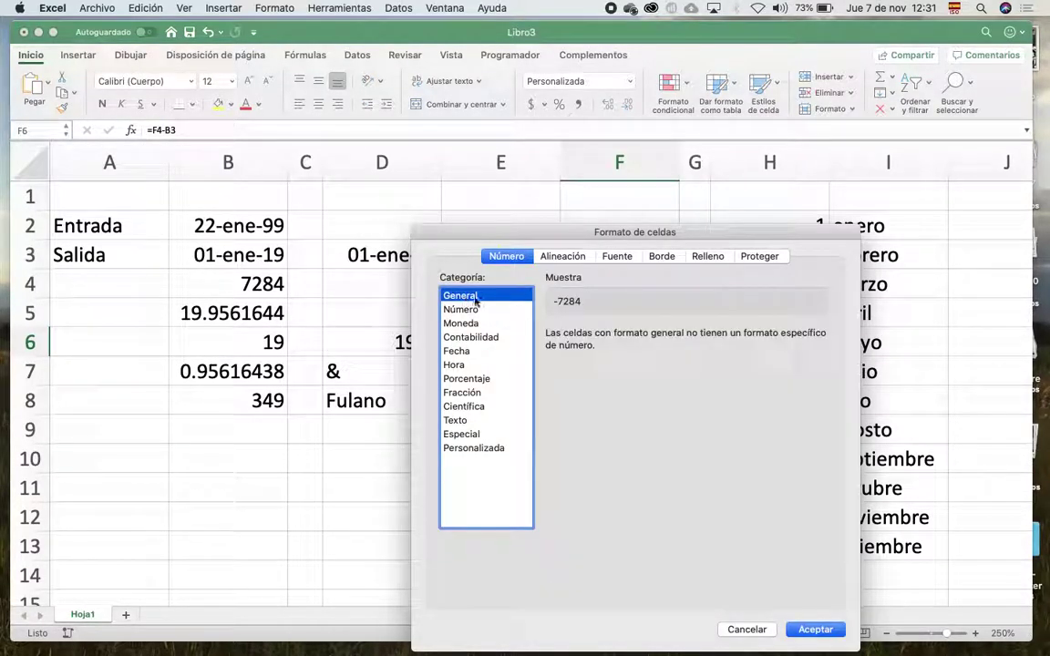
pyautogui.click(811, 629)
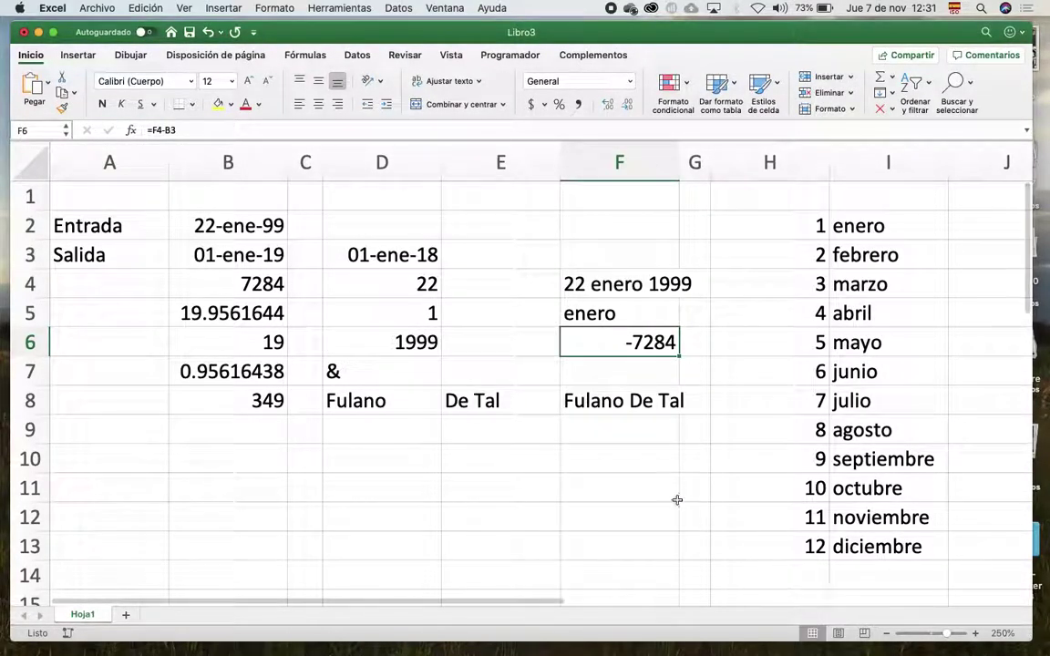
# Change the F6 formula to =F4-D3 so it subtracts the D3 date.
pyautogui.click(582, 287)
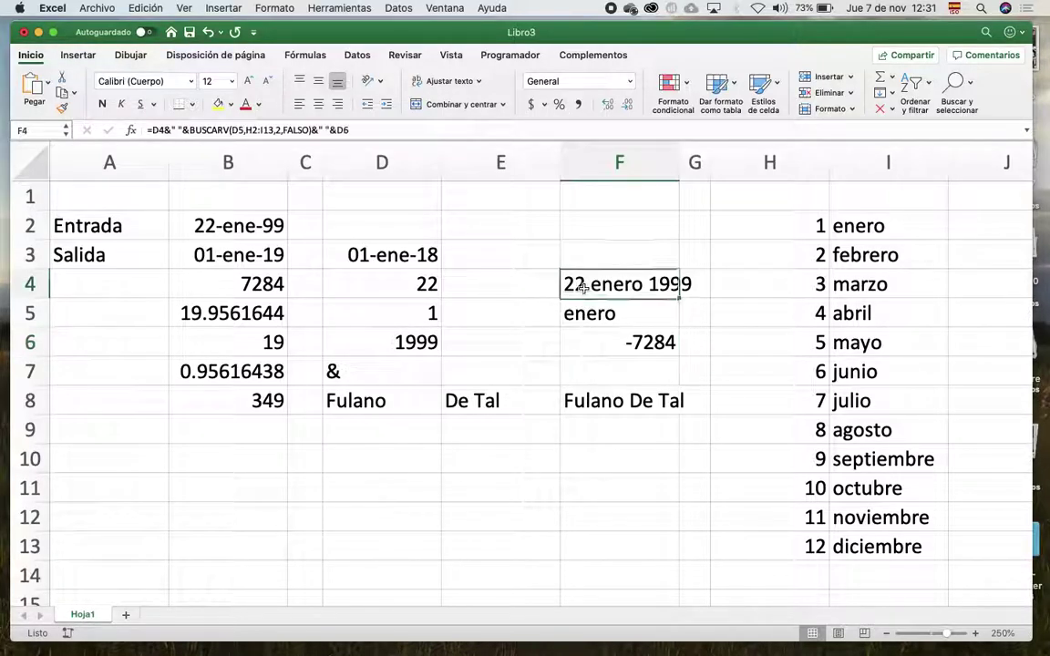
pyautogui.click(232, 257)
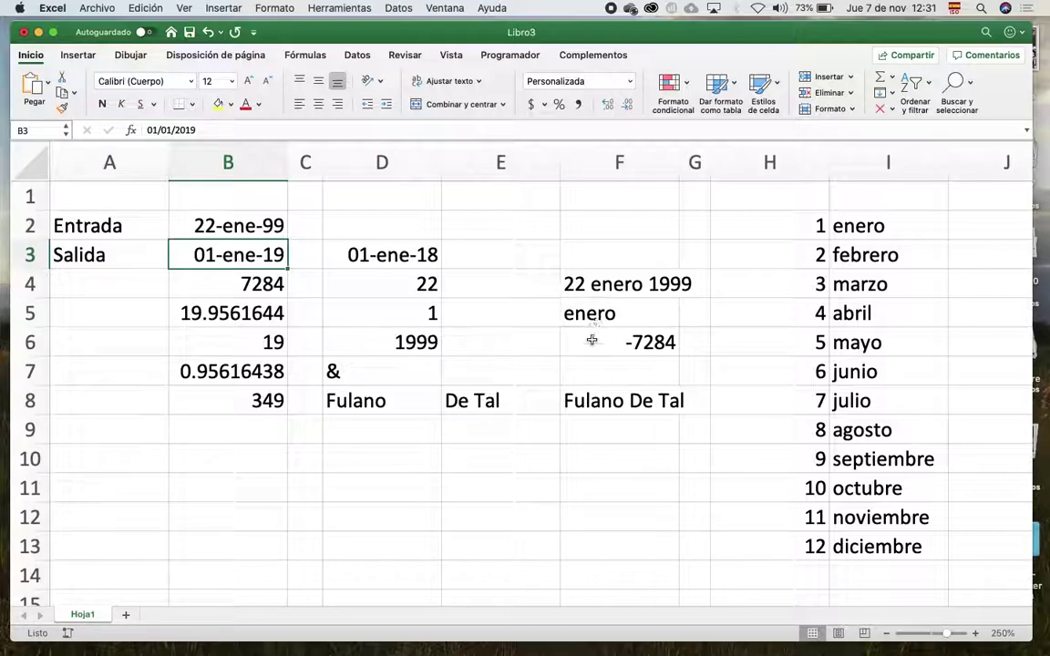
pyautogui.doubleClick(619, 342)
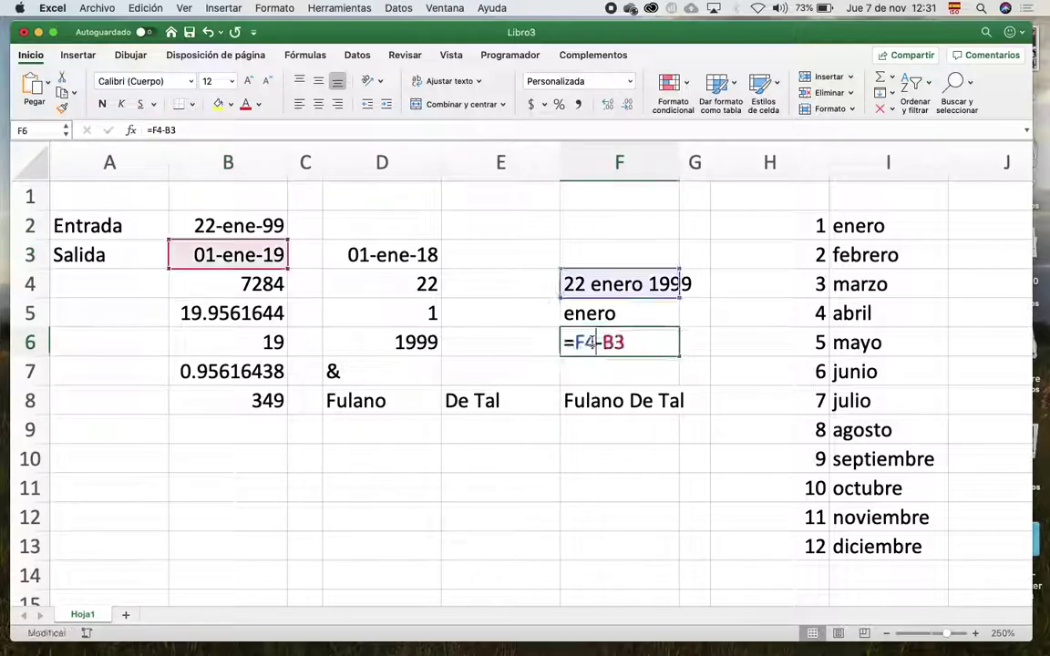
pyautogui.click(247, 240)
pyautogui.click(538, 342)
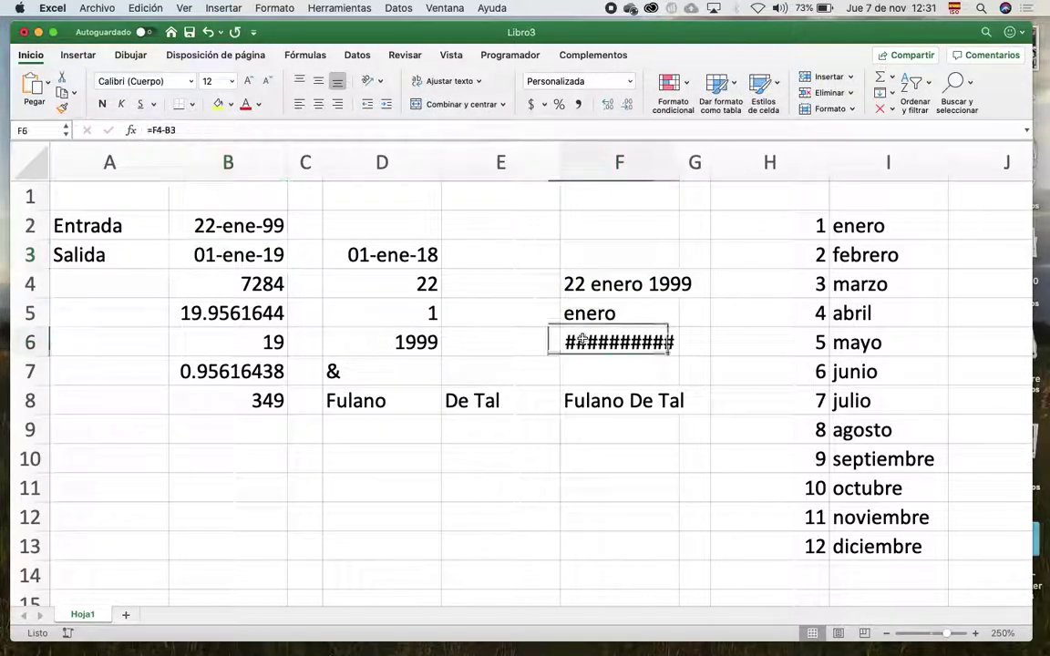
pyautogui.doubleClick(538, 342)
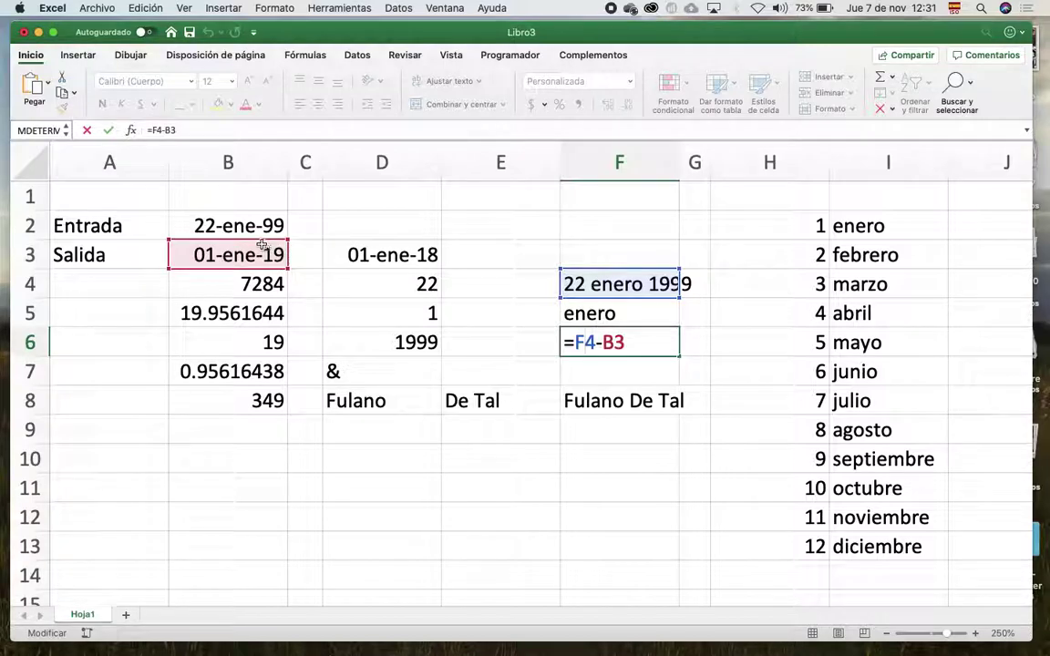
pyautogui.moveTo(258, 244); pyautogui.dragTo(427, 265)
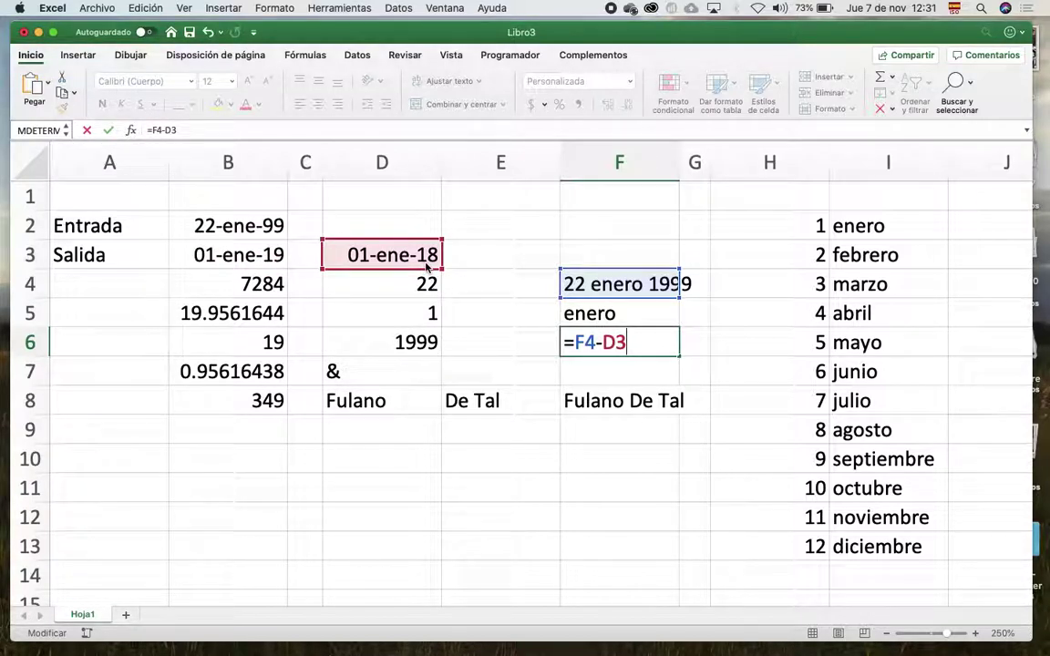
pyautogui.press('Return')
# Copy the cell format of D6 onto F6, and clear the contents of F6.
pyautogui.click(415, 342)
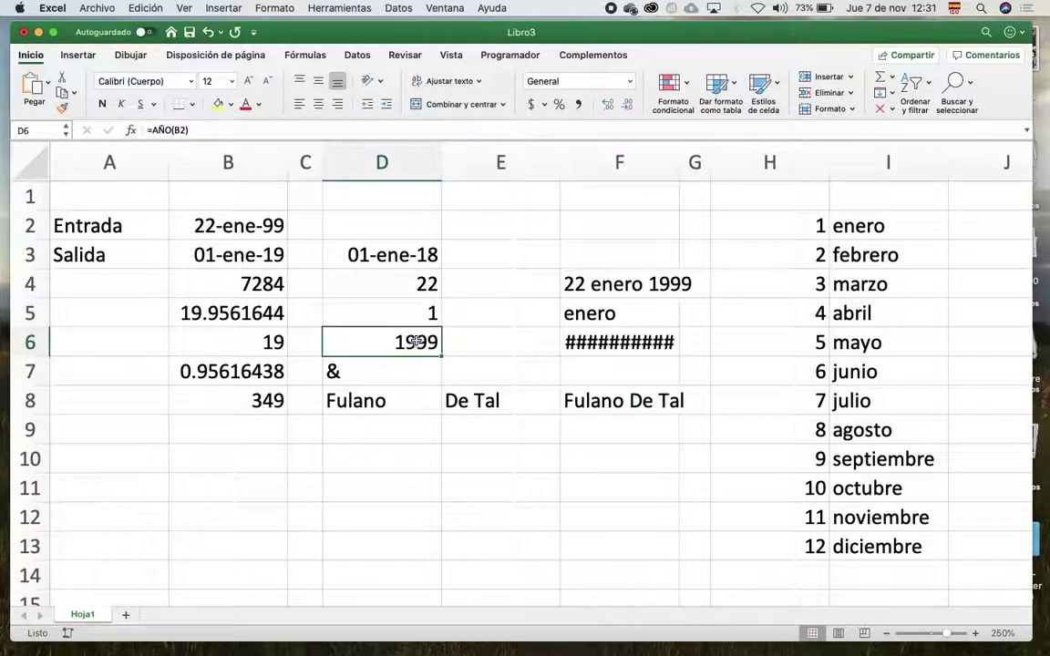
pyautogui.click(62, 106)
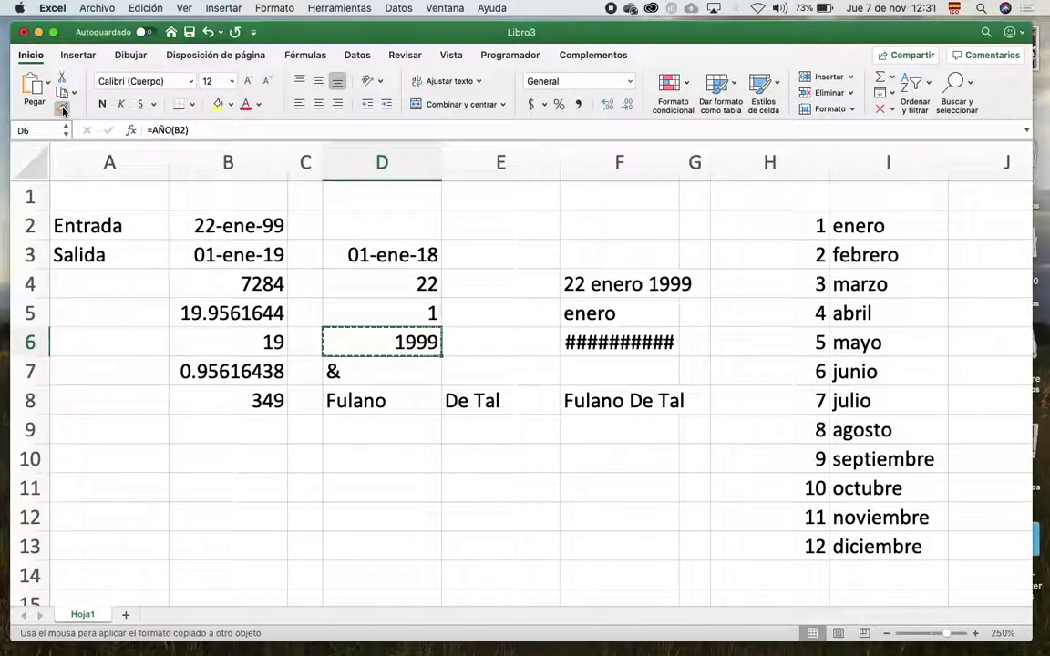
pyautogui.click(637, 352)
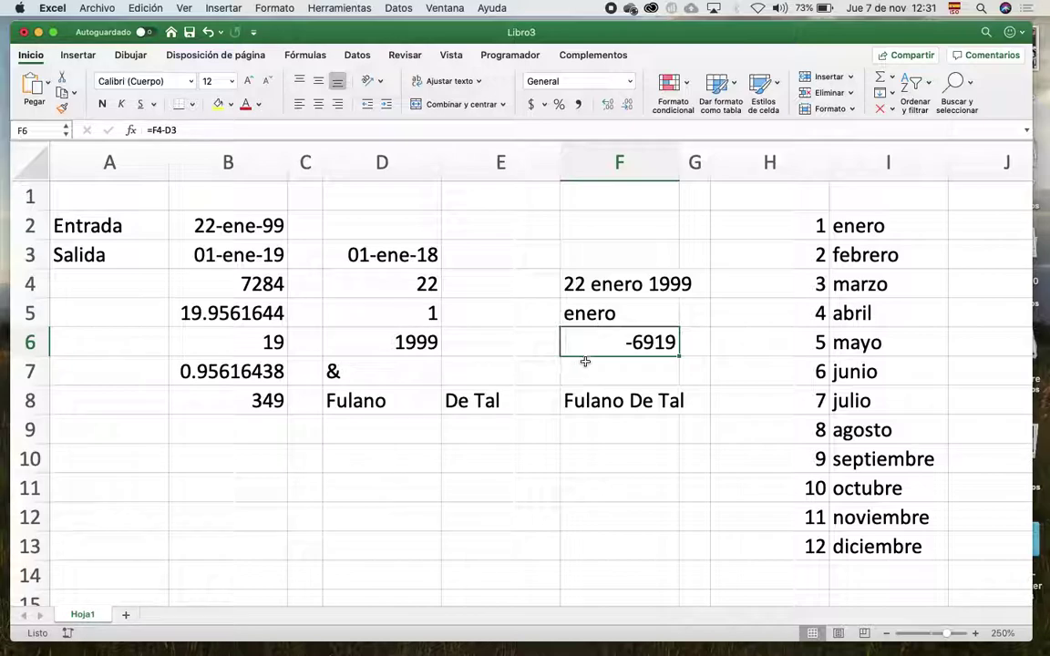
pyautogui.press('Delete')
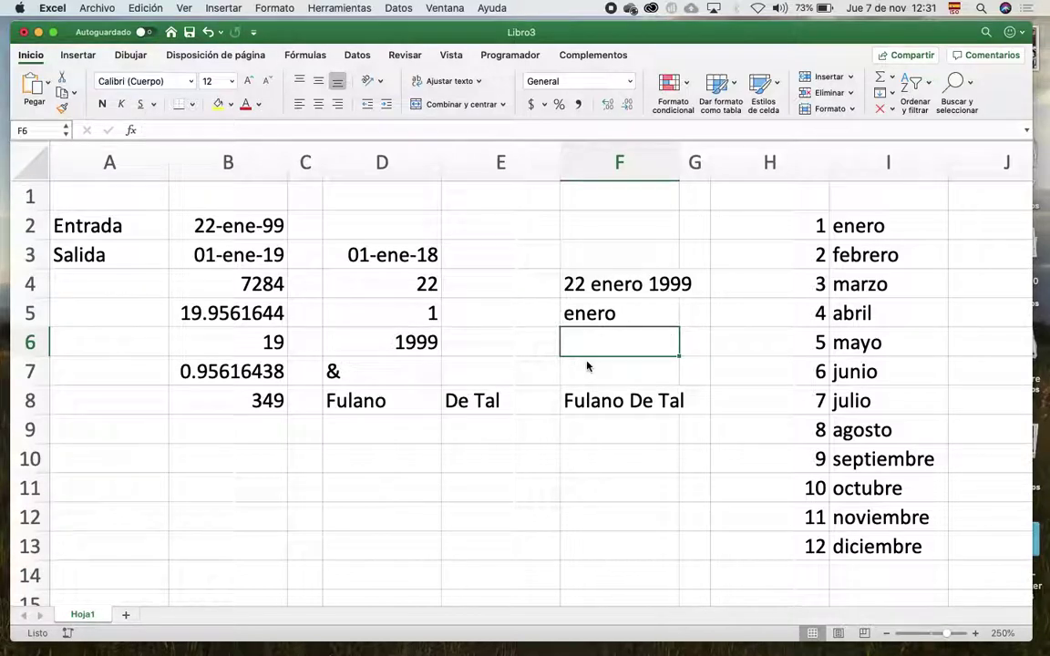
# Examine the references in the F4 joined date formula and compare it with the D3 date.
pyautogui.click(603, 275)
pyautogui.doubleClick(601, 283)
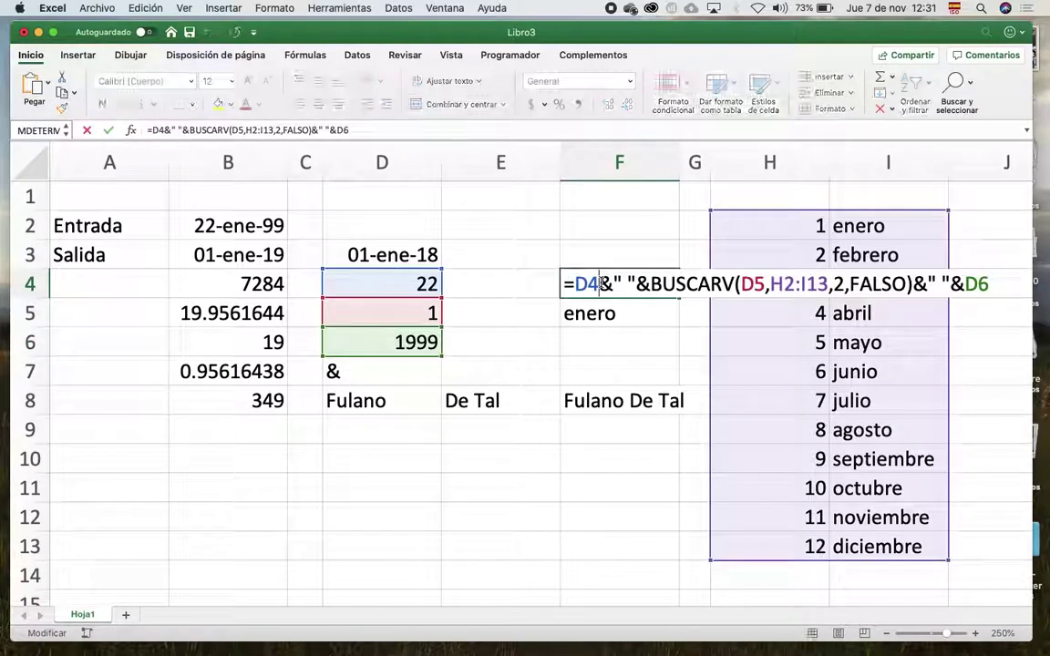
pyautogui.press('Escape')
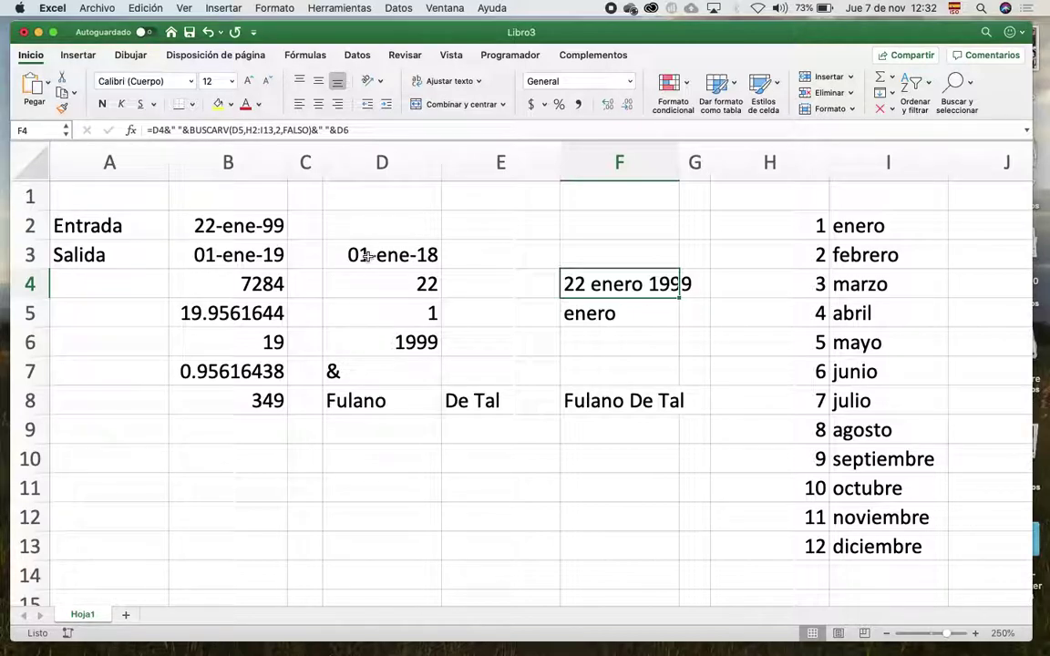
pyautogui.click(367, 256)
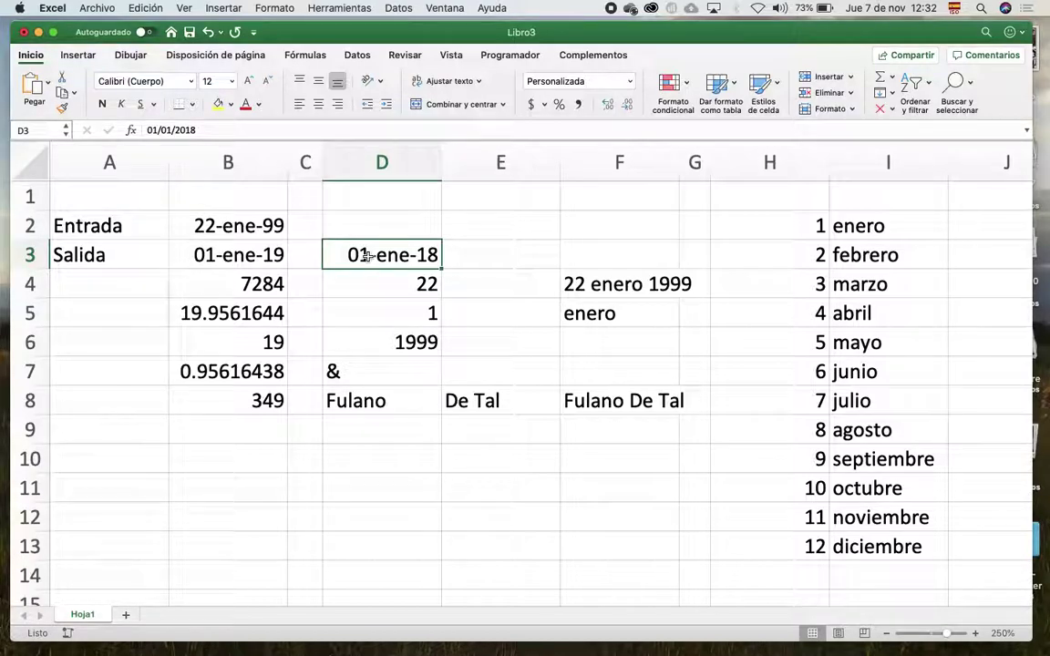
pyautogui.click(620, 286)
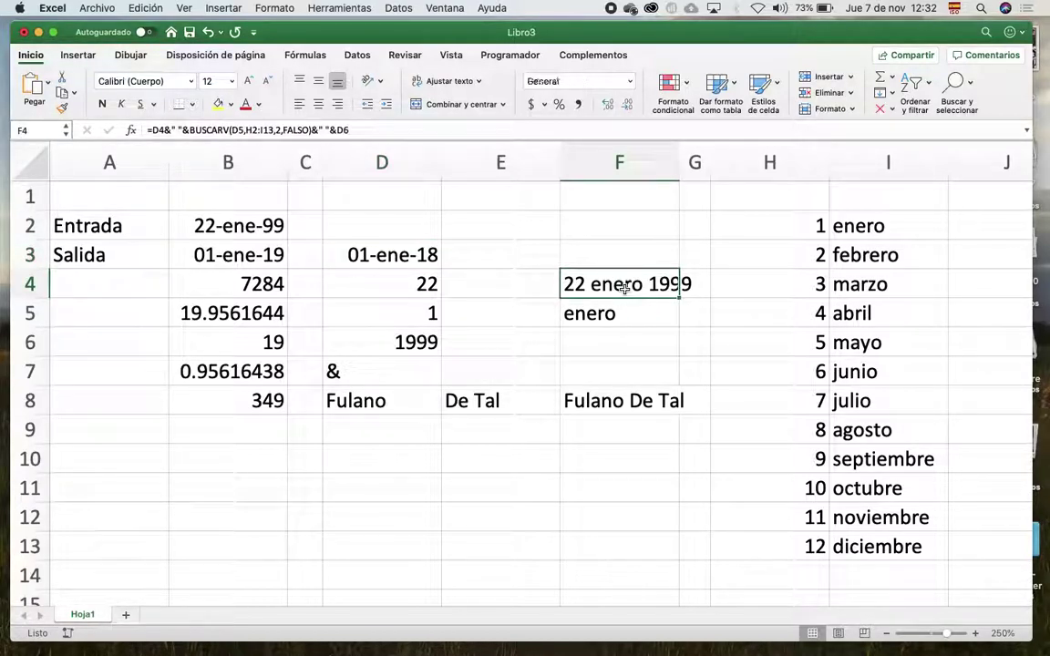
# Replace the contents of F4 with a new formula beginning =DIA(B2)&" "& to extract the day from the entry date.
pyautogui.press('Delete')
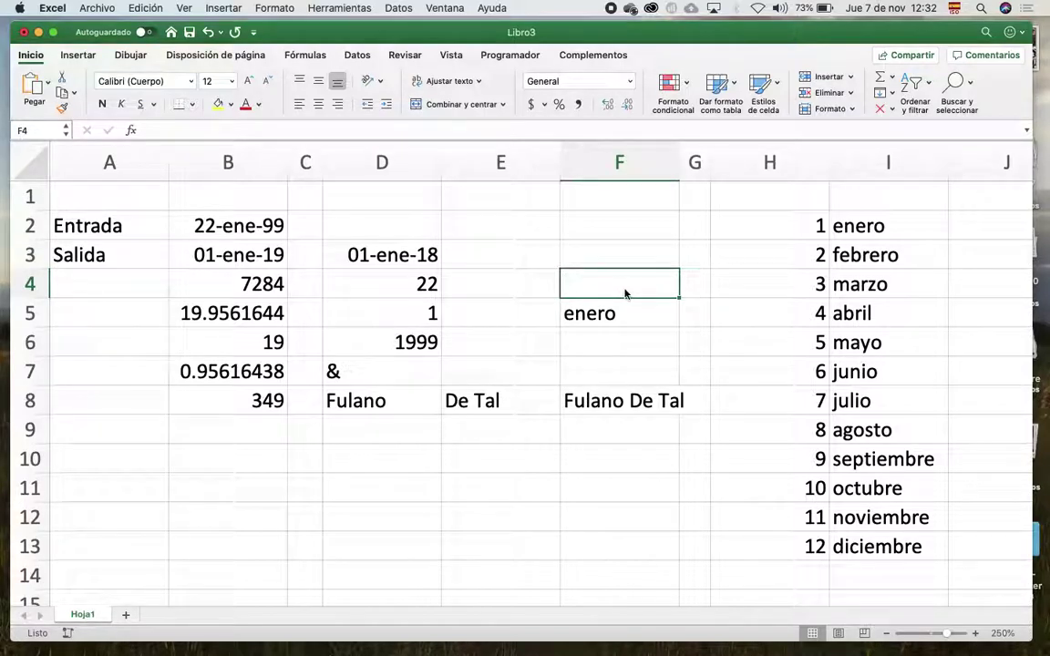
pyautogui.write('=dia/')
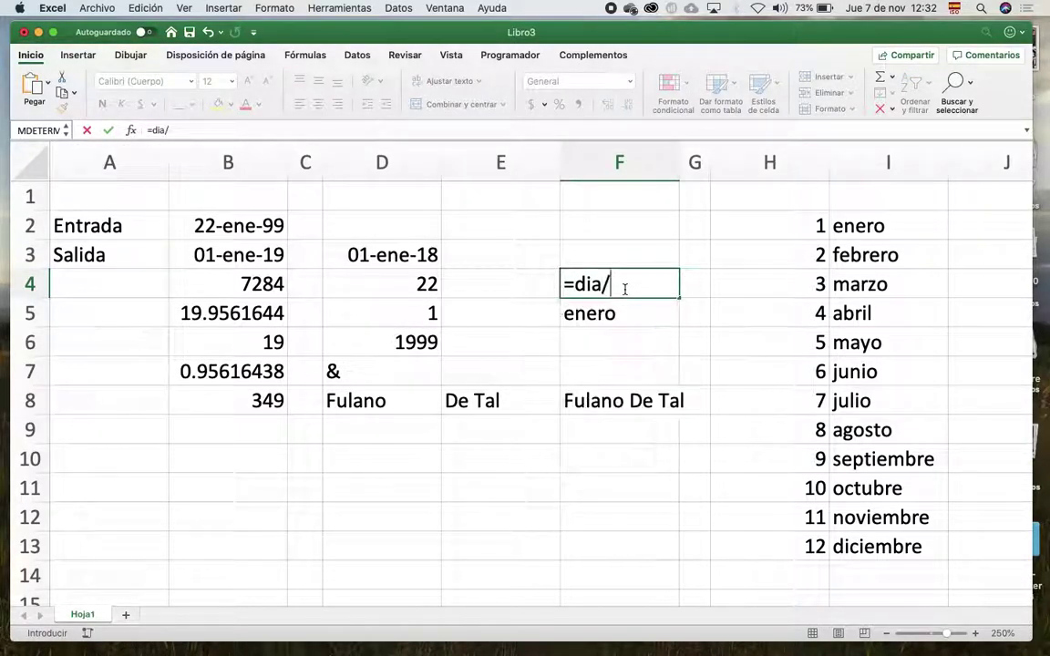
pyautogui.press('BackSpace')
pyautogui.write('(')
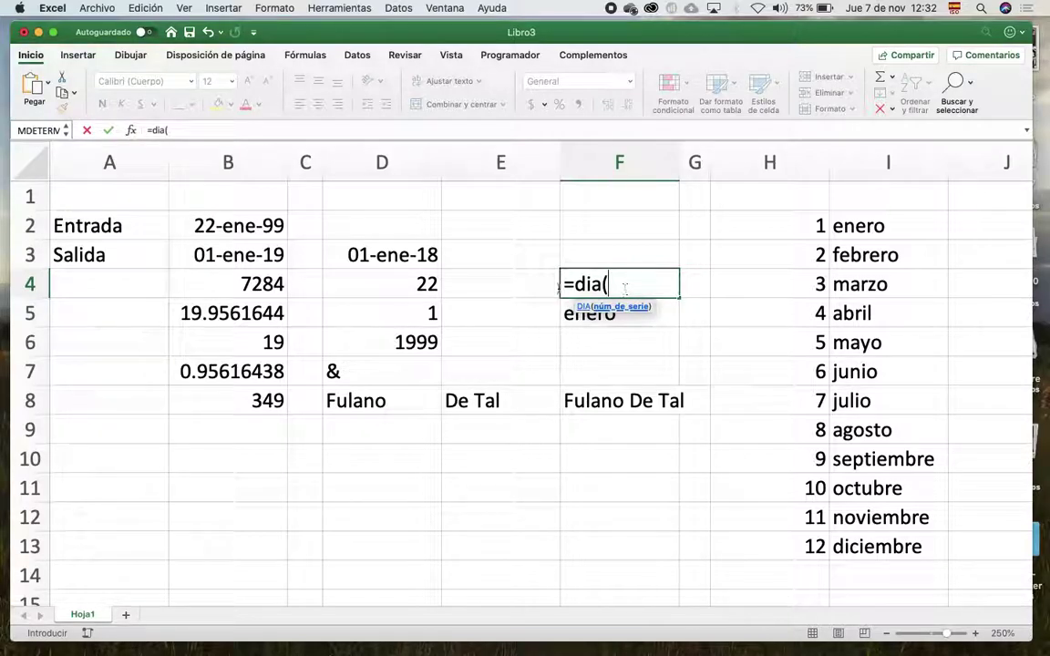
pyautogui.click(263, 225)
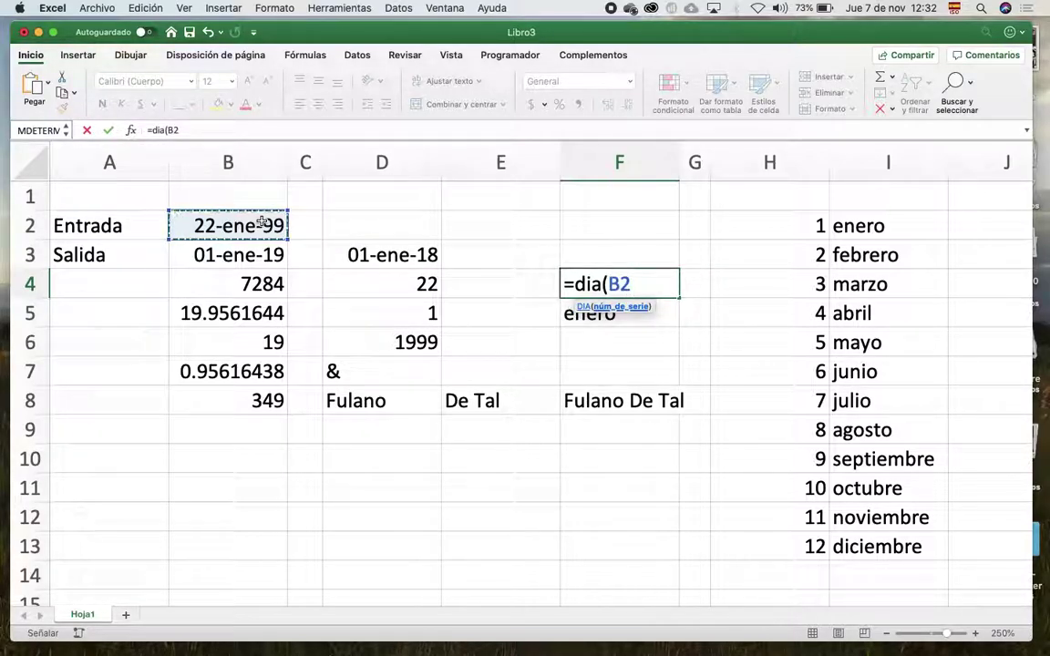
pyautogui.write(')1999')
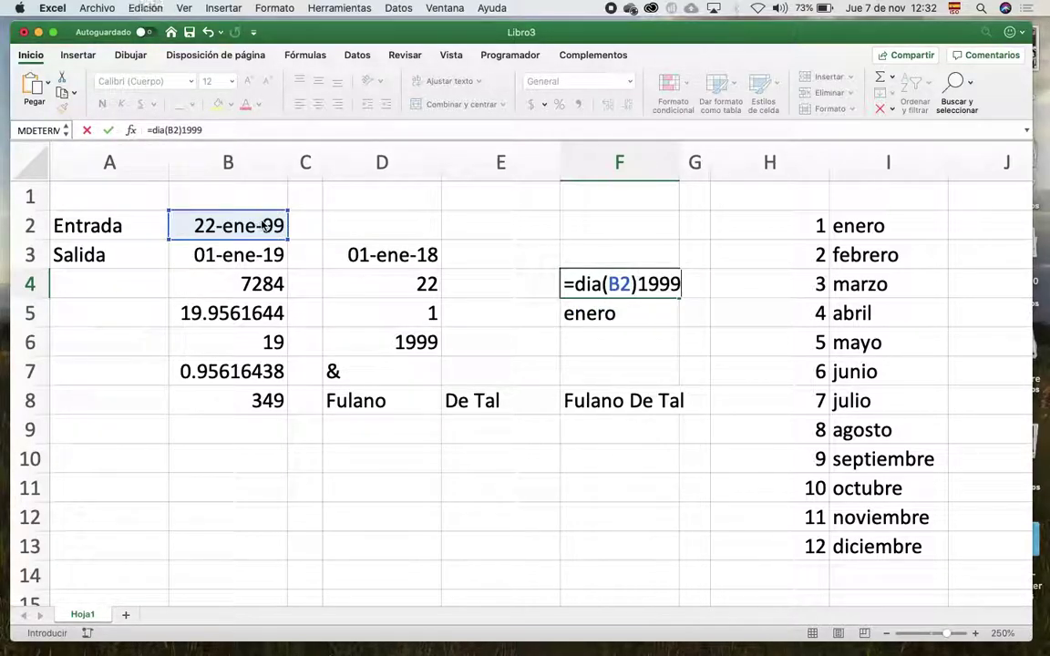
pyautogui.press('BackSpace')
pyautogui.press('BackSpace')
pyautogui.press('BackSpace')
pyautogui.press('BackSpace')
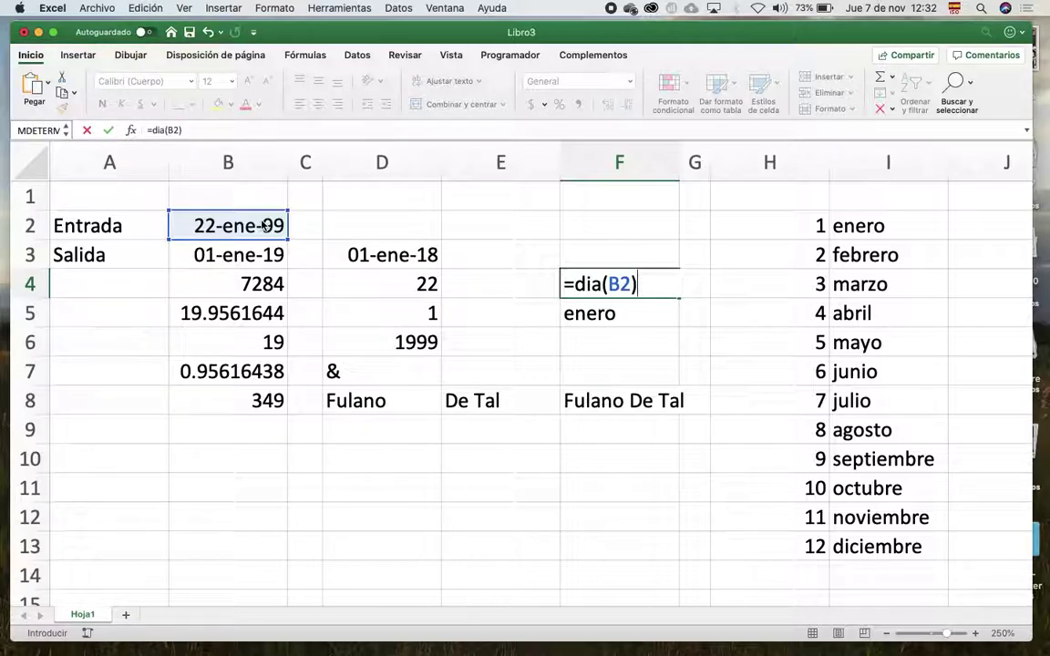
pyautogui.write('&" "&')
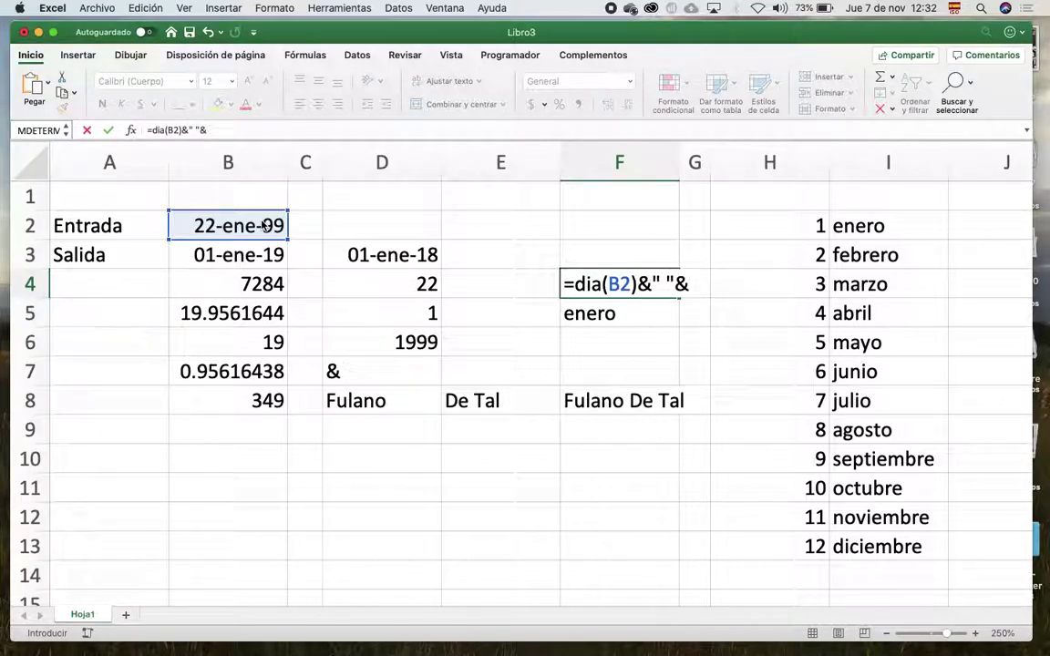
pyautogui.keyDown('shift'); pyautogui.click(638, 285); pyautogui.keyUp('shift')
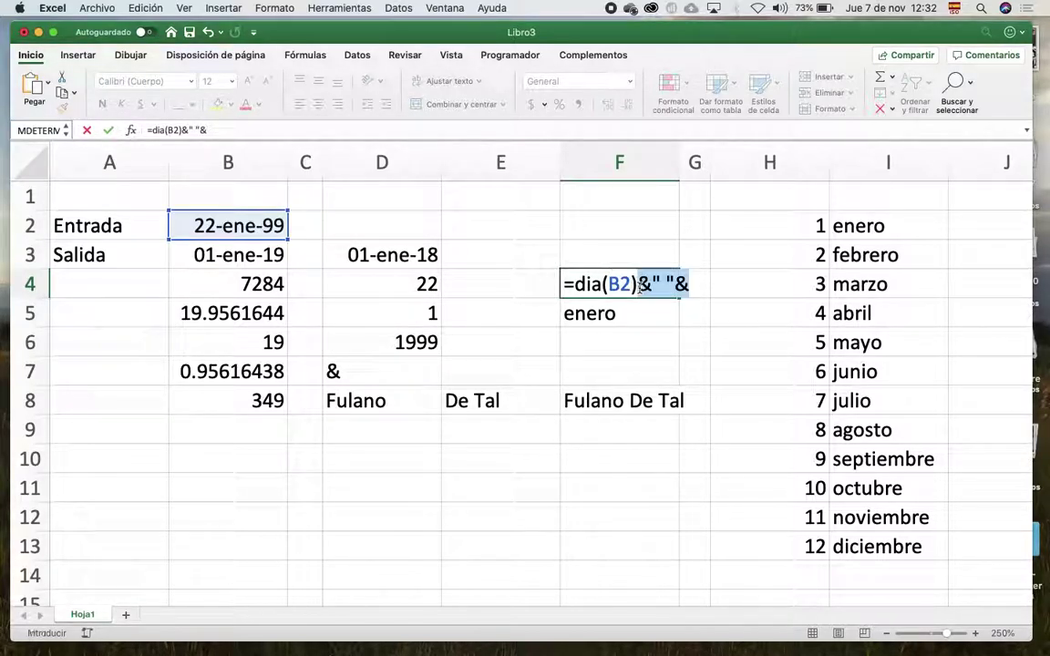
pyautogui.press('Right')
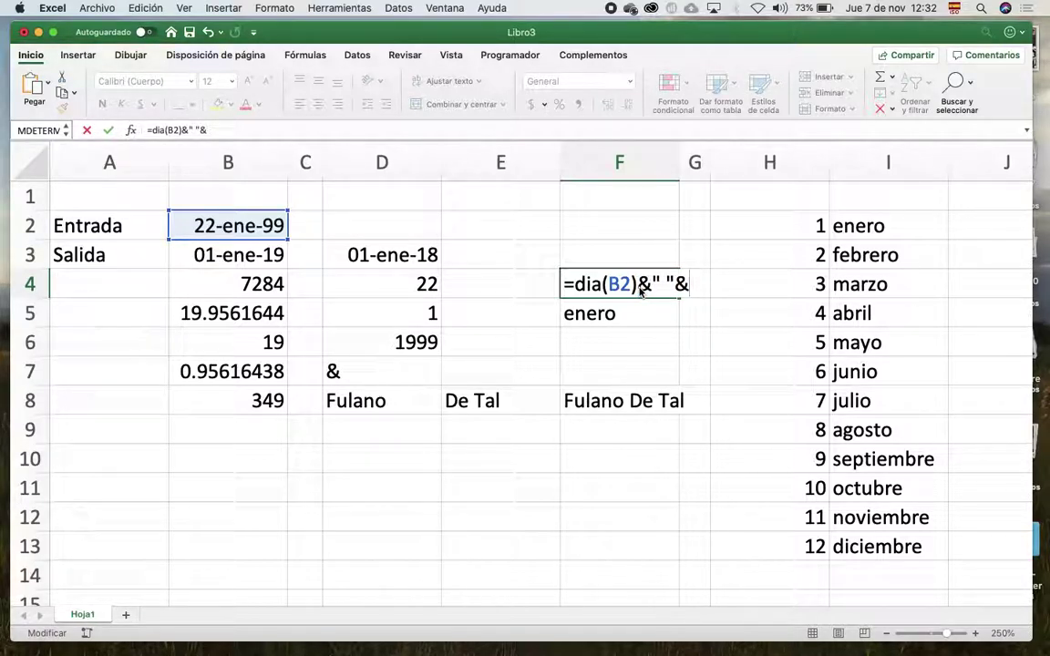
# Append a BUSCARV function to the F4 formula with MES(B2) as its lookup value.
pyautogui.write('buscarv')
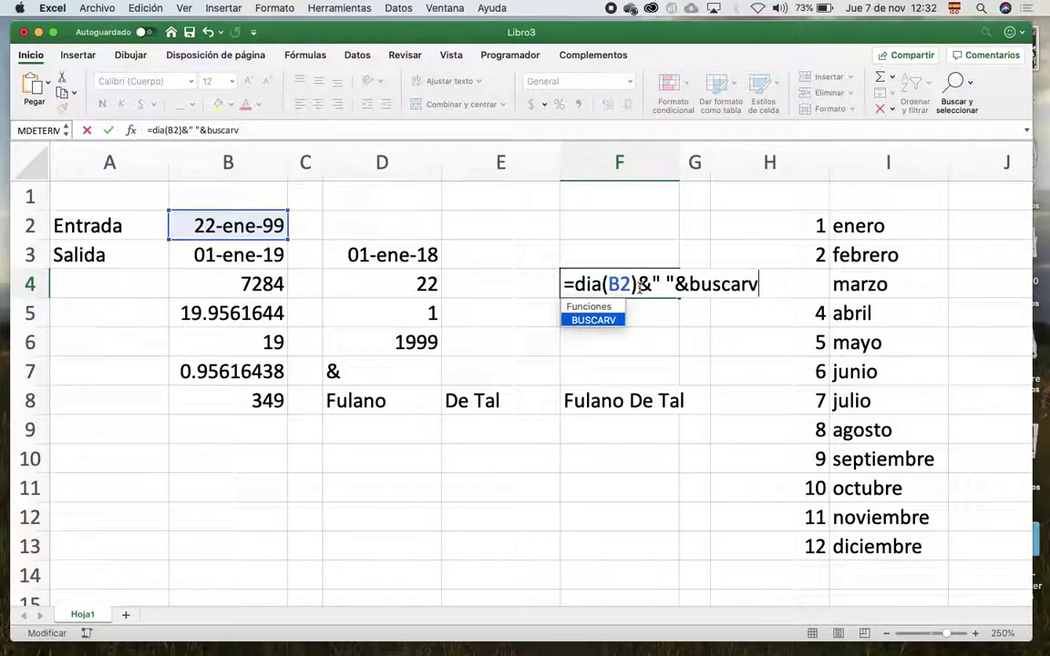
pyautogui.write('(mes(')
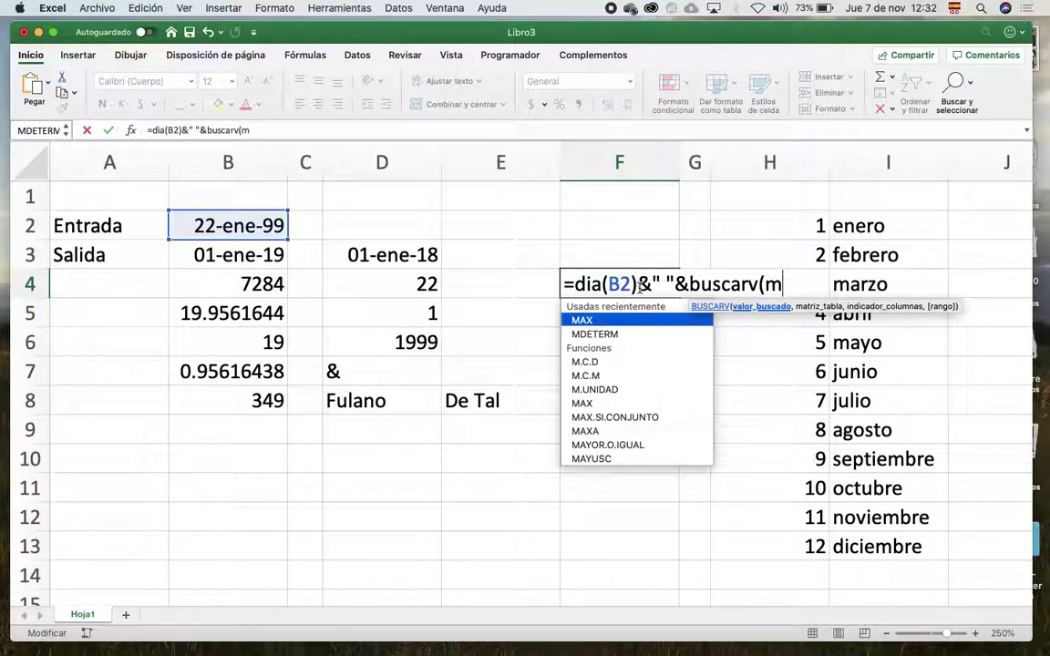
pyautogui.click(242, 225)
pyautogui.write(',')
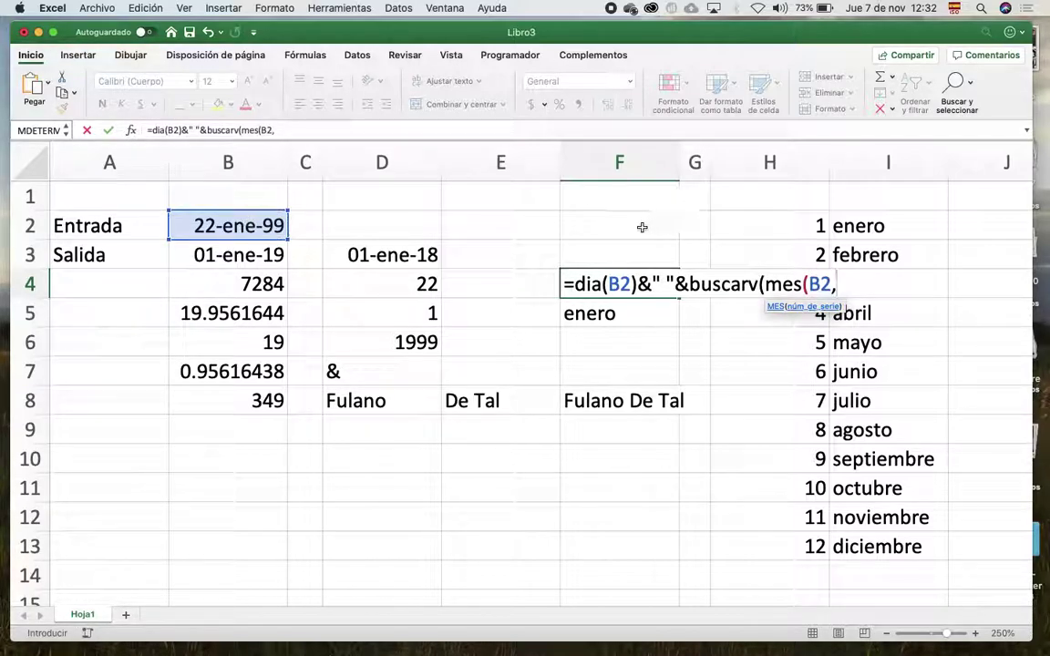
pyautogui.press('BackSpace')
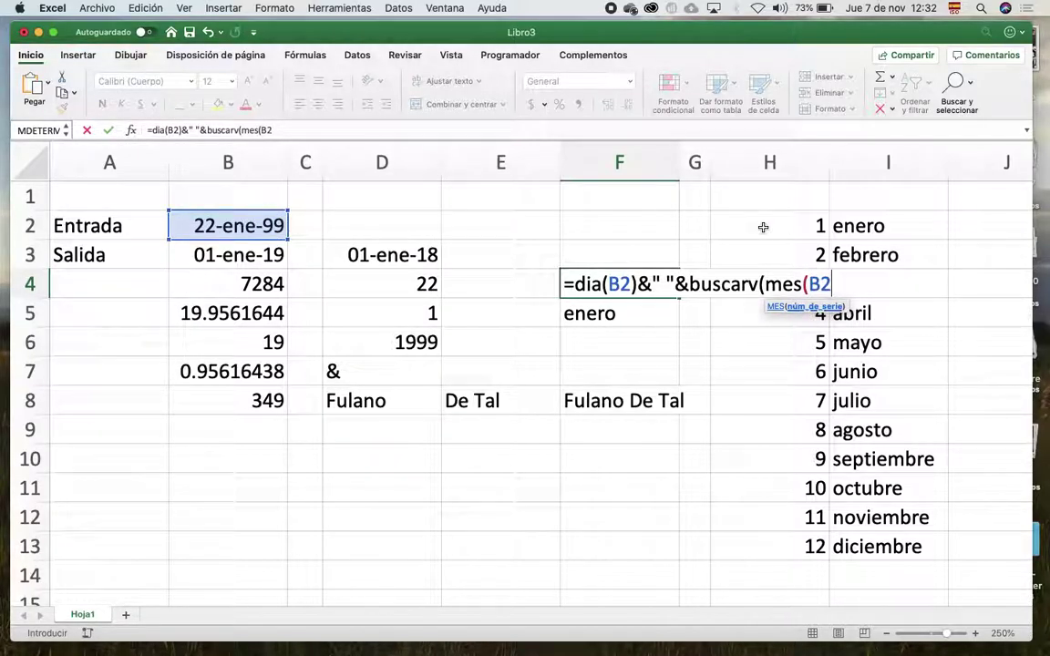
pyautogui.write(')')
pyautogui.press('Return')
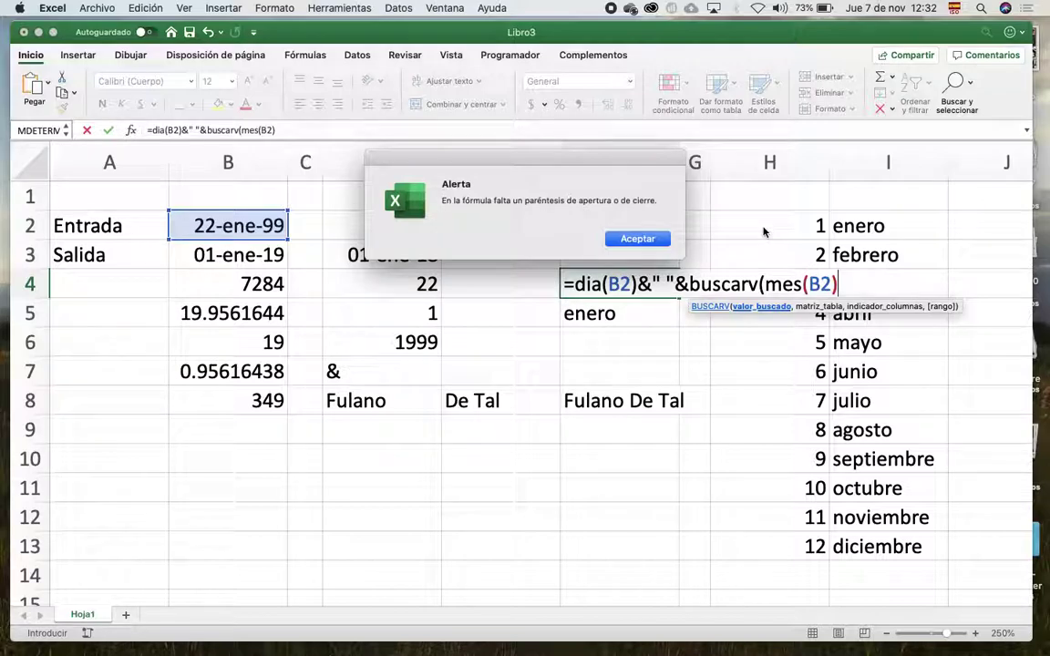
pyautogui.press('Return')
pyautogui.press('Right')
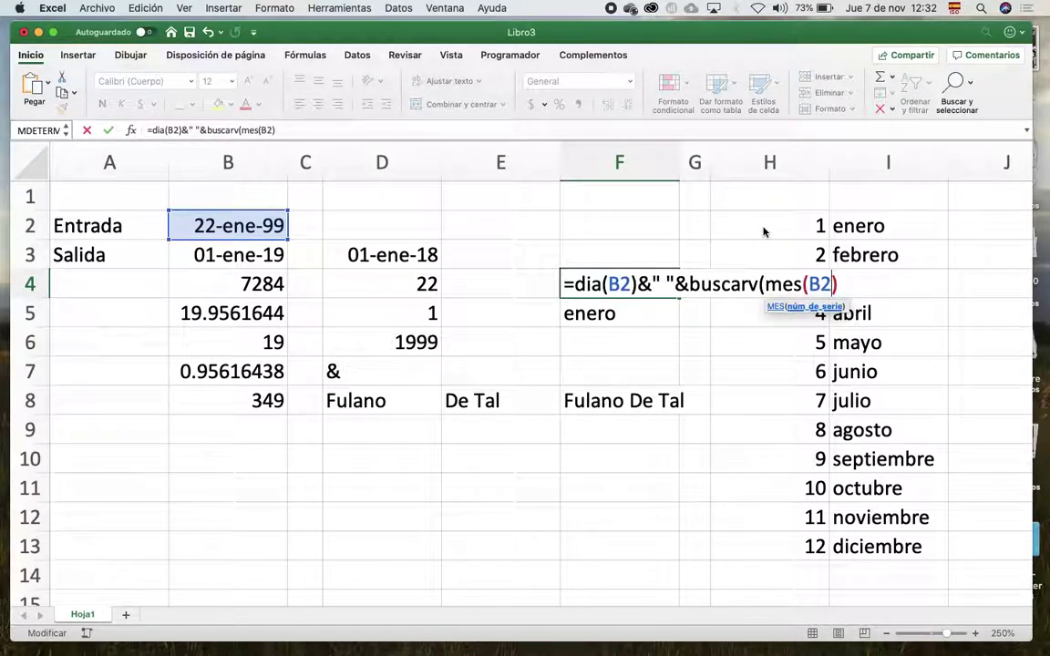
pyautogui.press('Right')
# Complete the BUSCARV arguments with the month table H2:I13, column 2 and falso for an exact match.
pyautogui.write(',')
pyautogui.moveTo(774, 225); pyautogui.dragTo(870, 559)
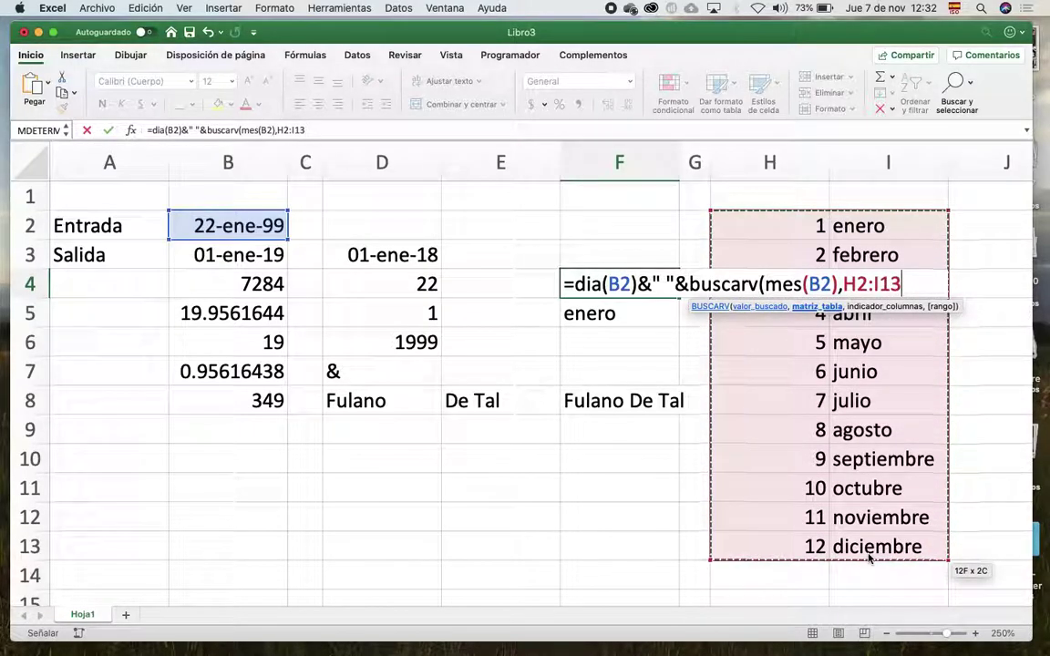
pyautogui.write(',2,')
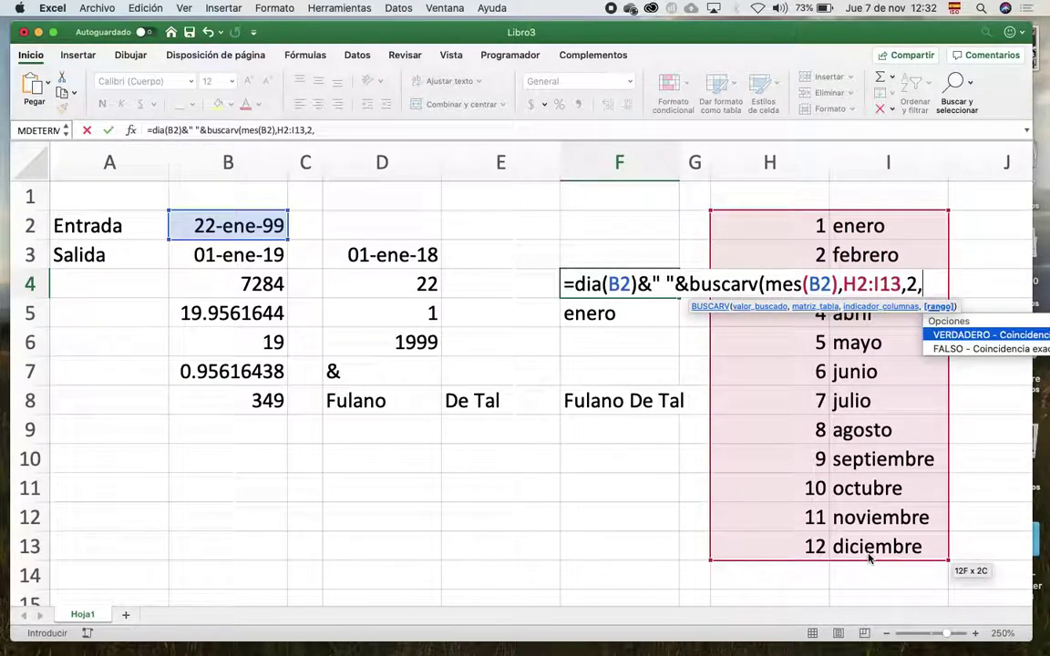
pyautogui.write('falso)')
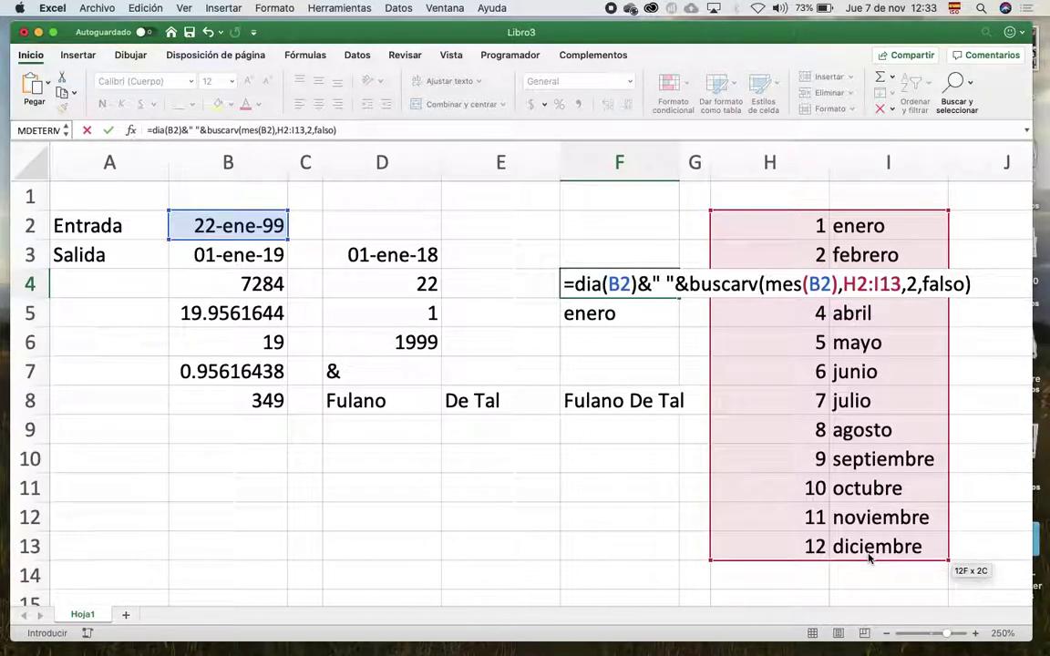
# Append &" "&AÑO(B3) to the F4 formula and enter it.
pyautogui.write('&" "&')
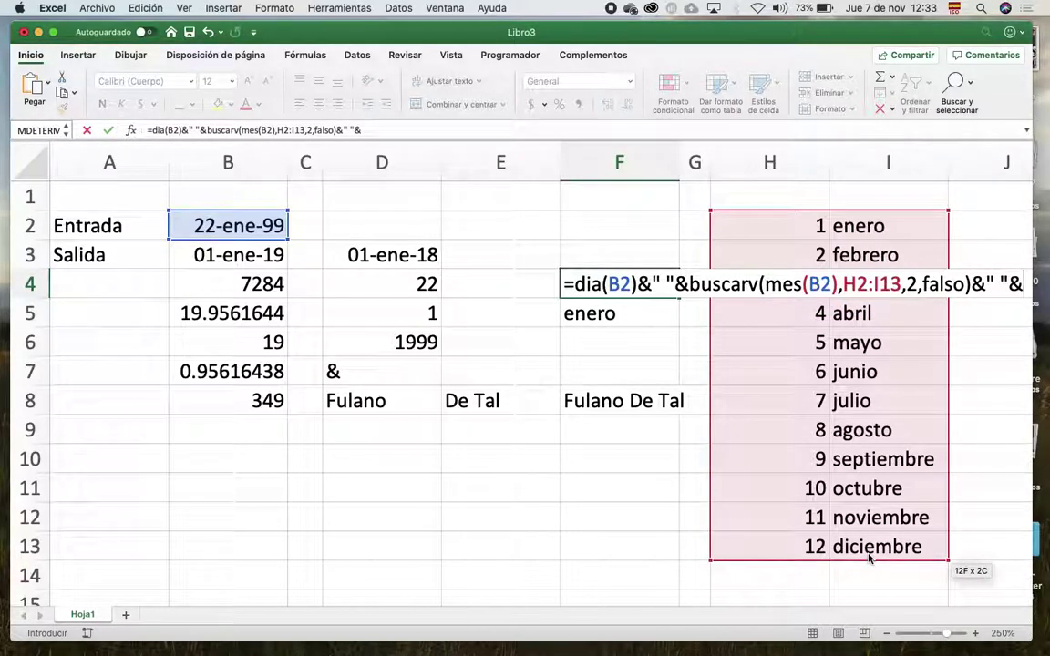
pyautogui.write('año')
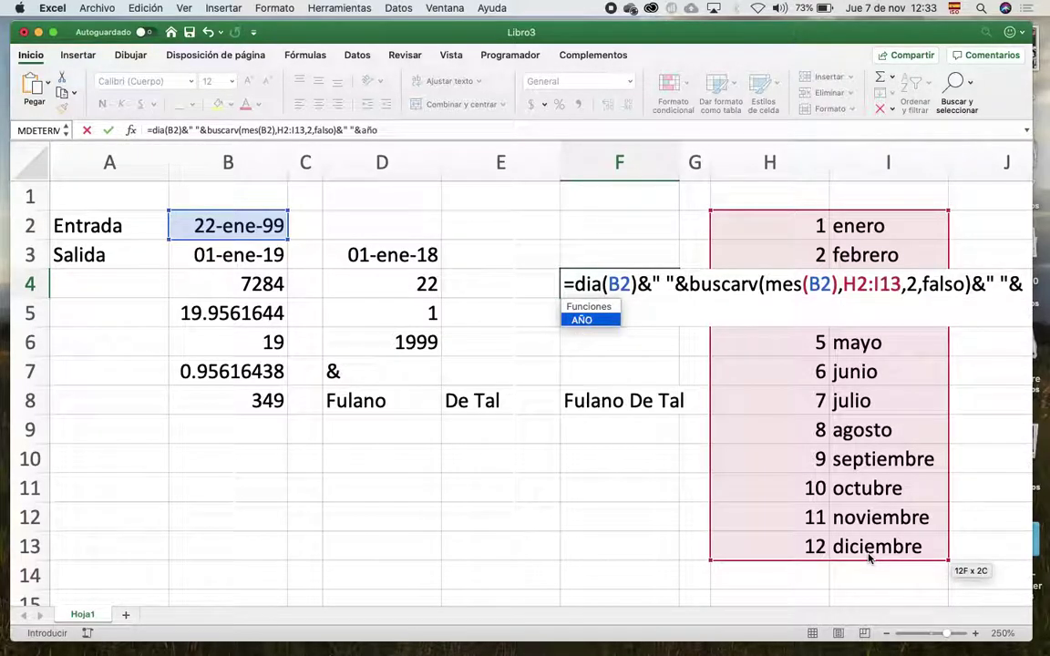
pyautogui.write('(')
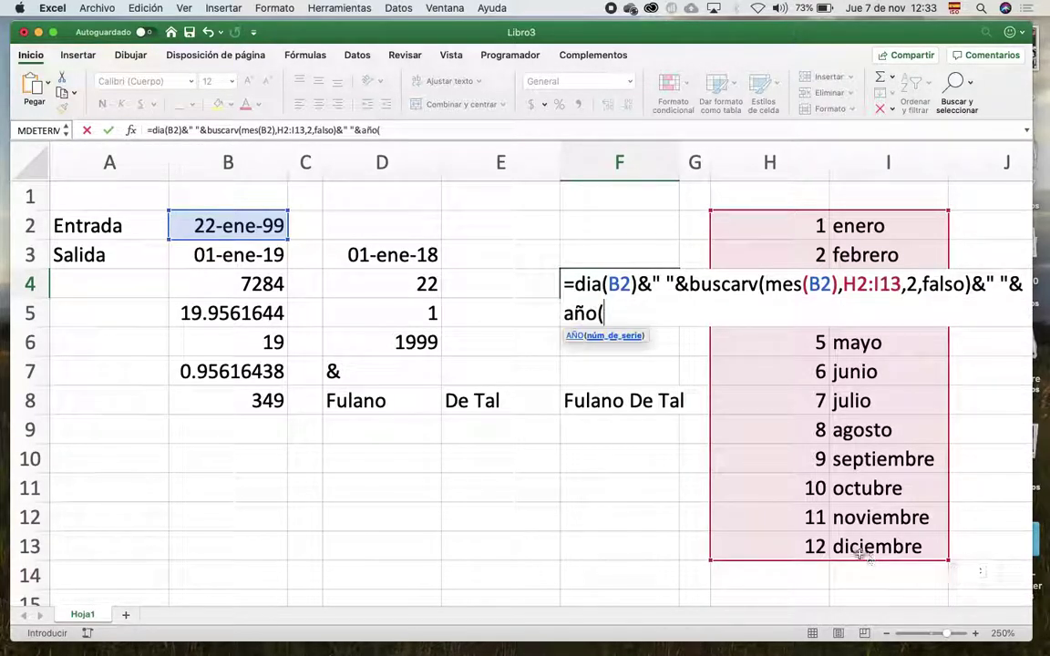
pyautogui.click(209, 259)
pyautogui.write(')')
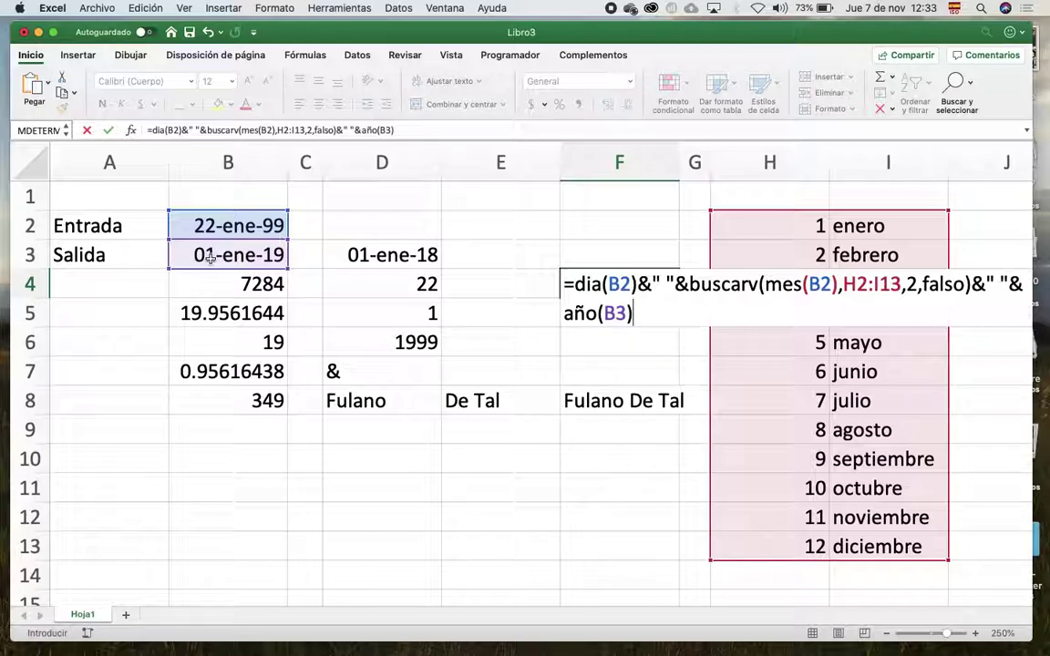
pyautogui.press('Return')
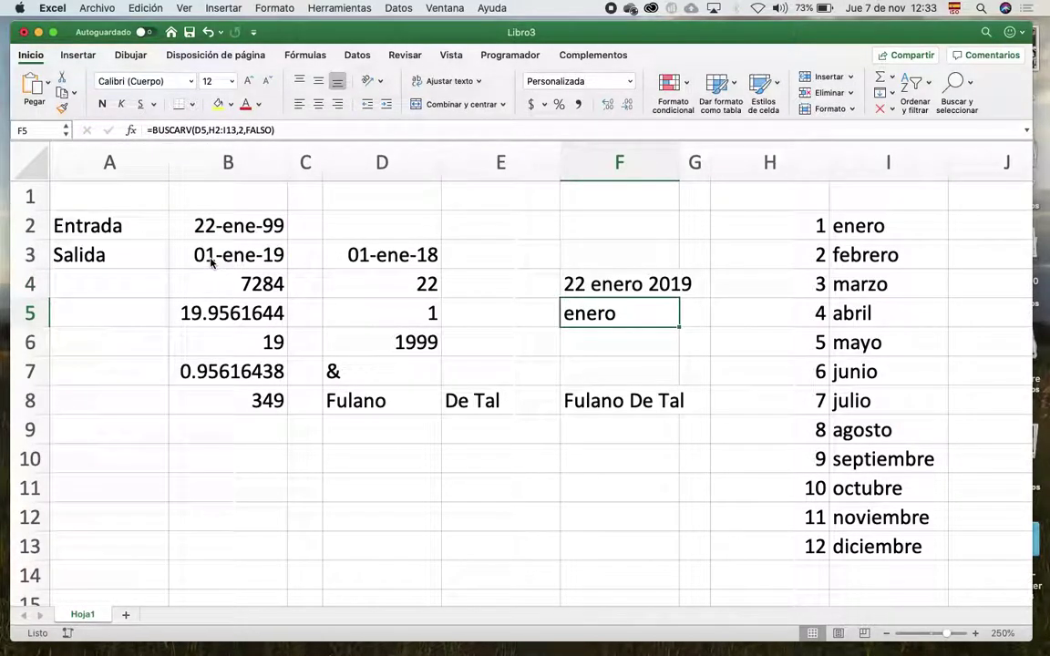
# Clear F5, widen column F to fit the joined date, and enter =B3-F4 in F5.
pyautogui.press('Delete')
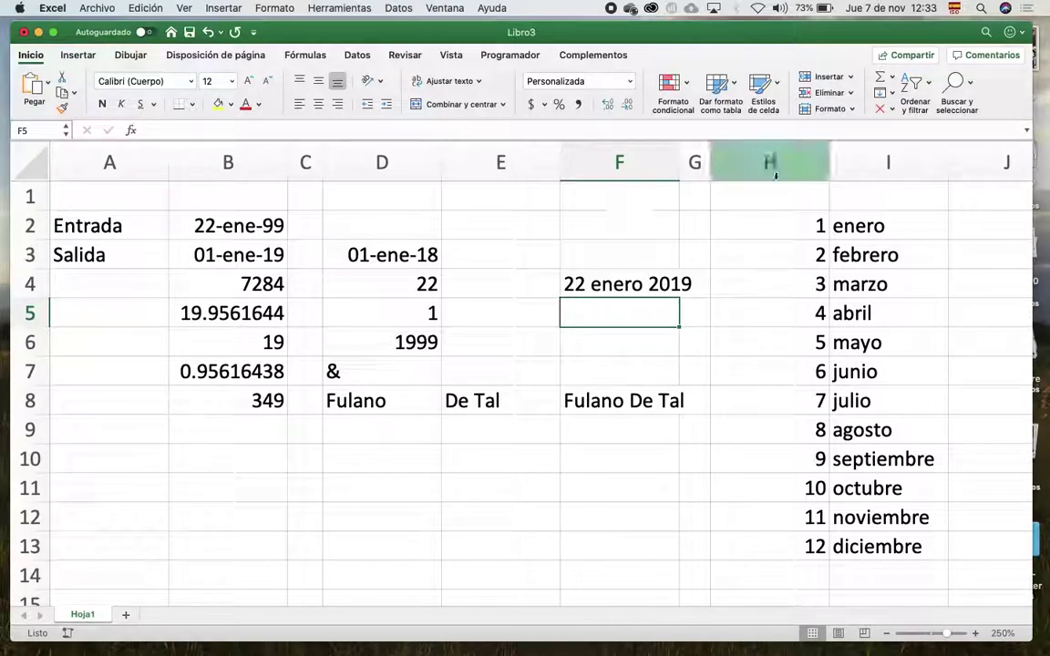
pyautogui.moveTo(680, 167); pyautogui.dragTo(714, 170)
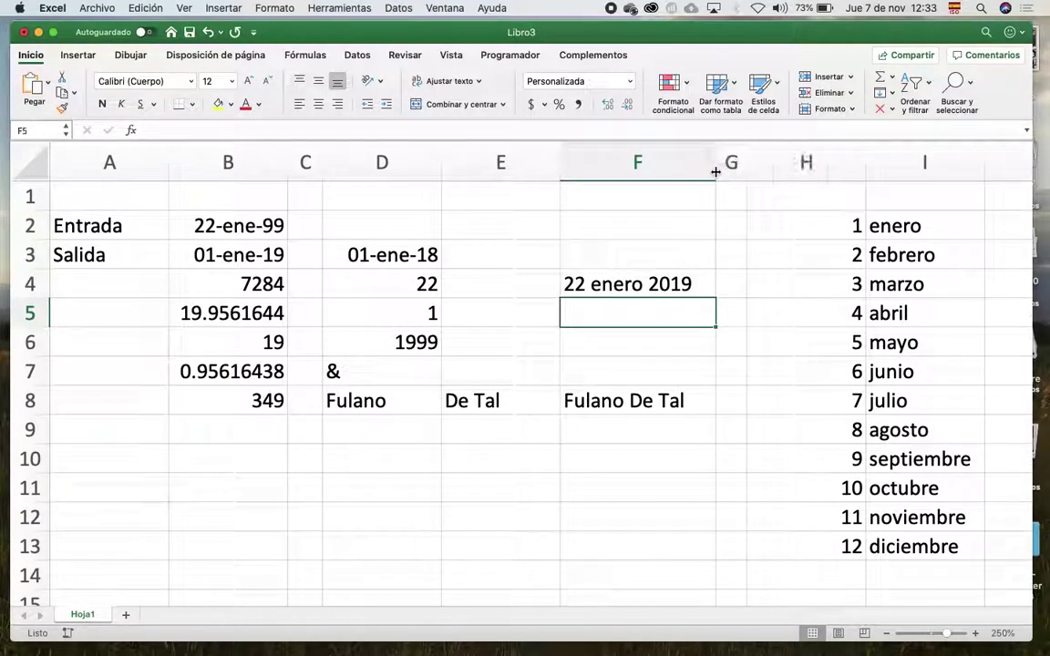
pyautogui.write('=')
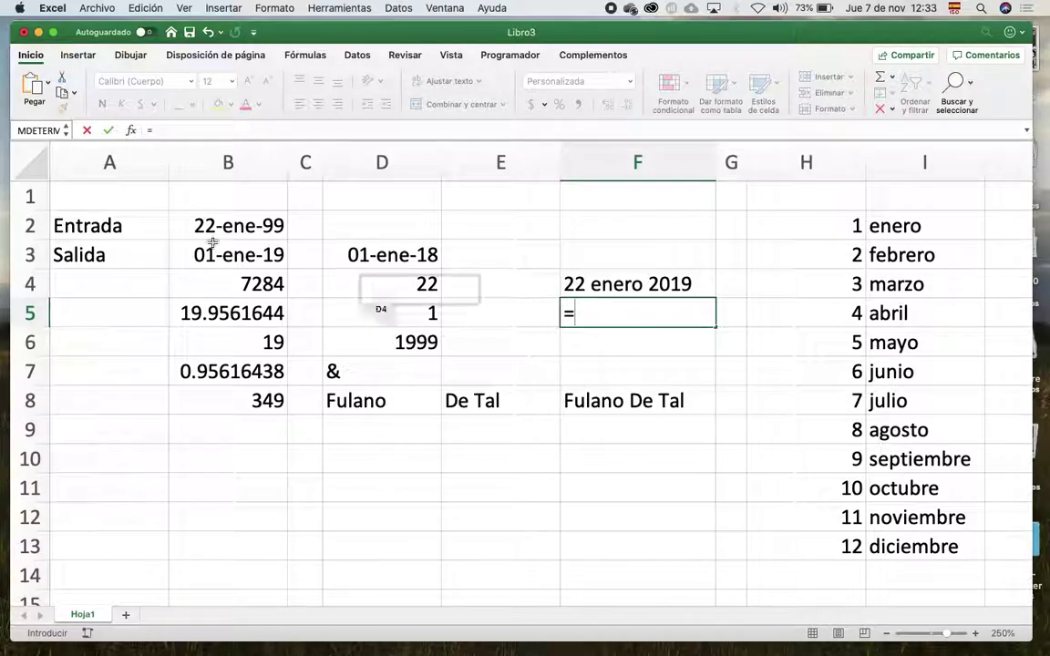
pyautogui.click(231, 258)
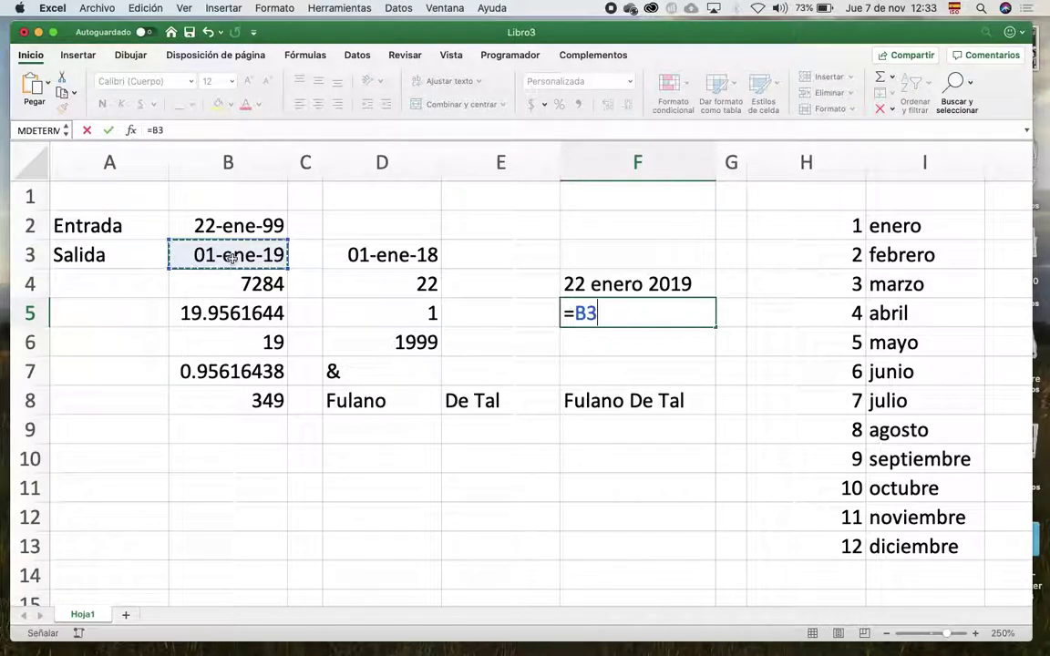
pyautogui.write('-')
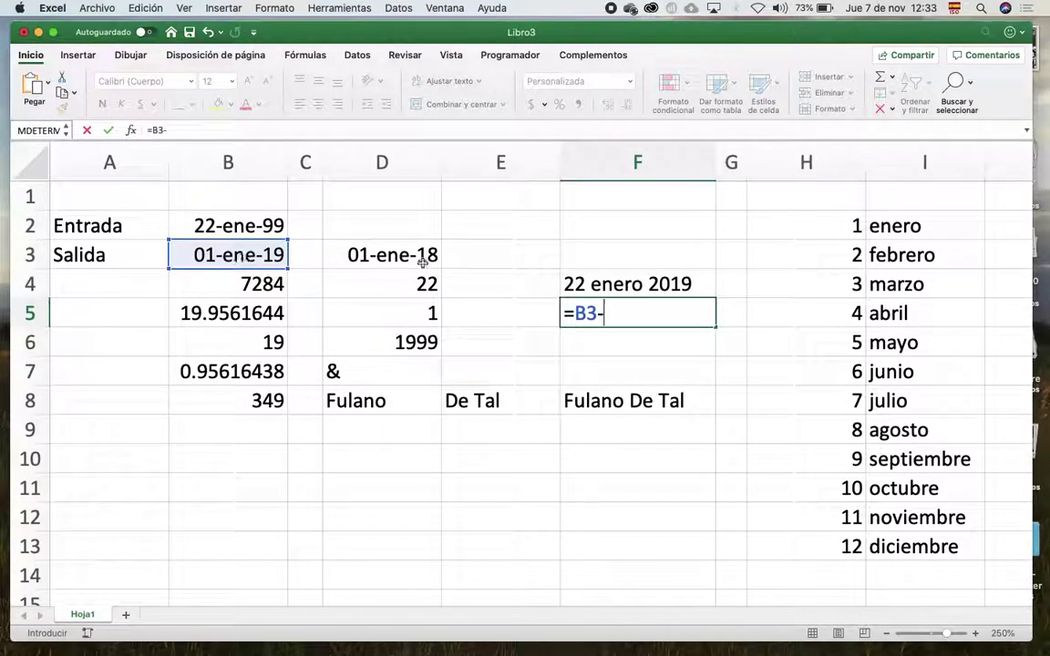
pyautogui.click(642, 284)
pyautogui.press('Return')
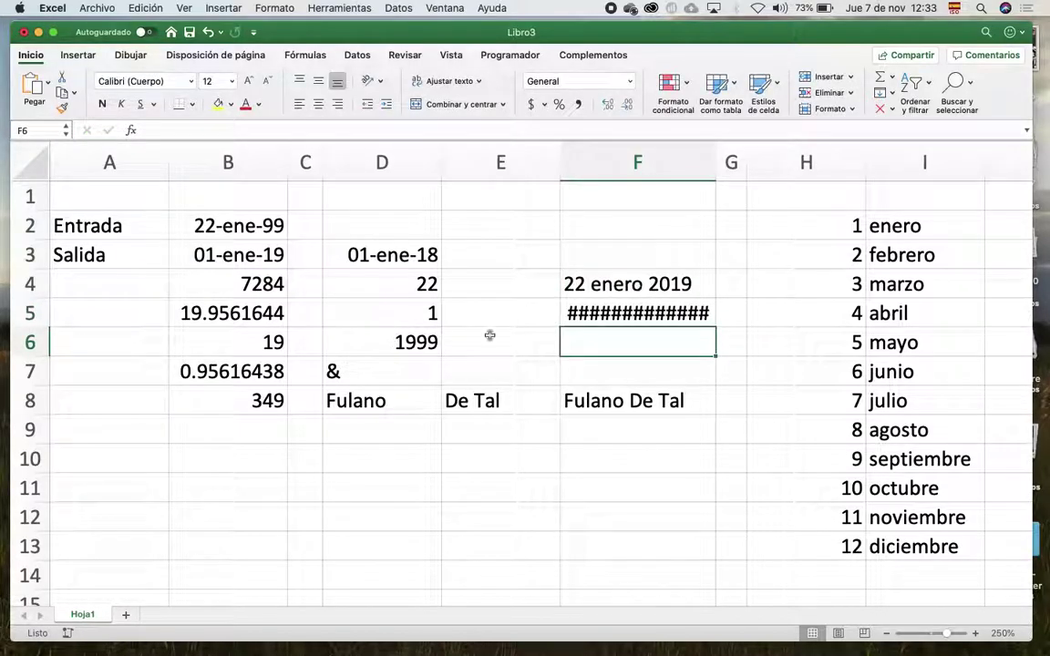
# Copy the cell format of D5 onto the date difference in F5.
pyautogui.click(408, 311)
pyautogui.click(64, 108)
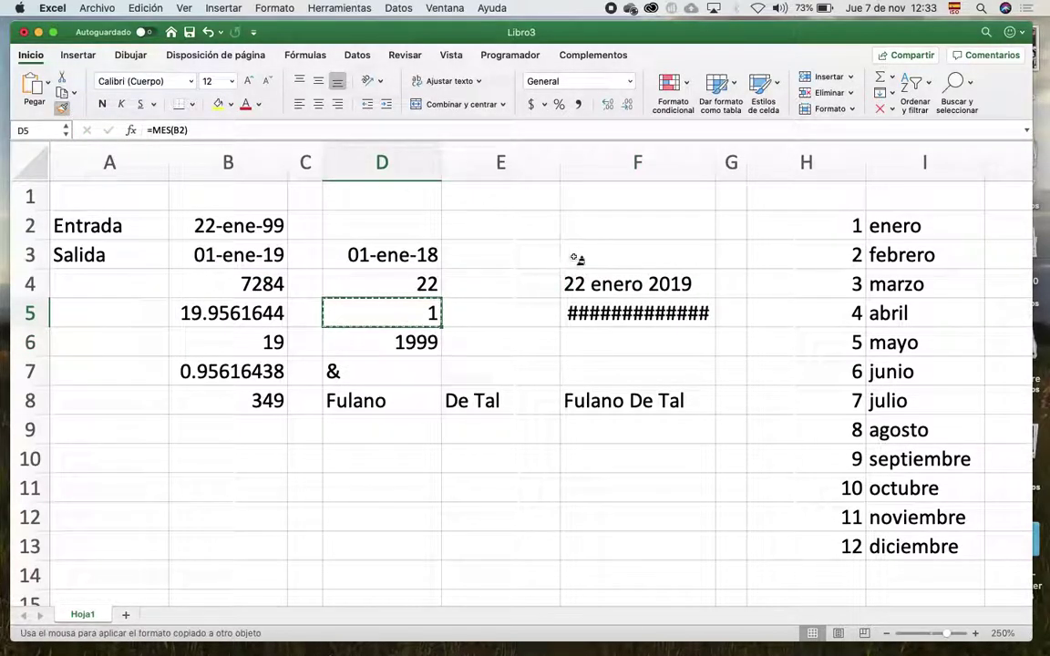
pyautogui.click(634, 319)
pyautogui.click(628, 342)
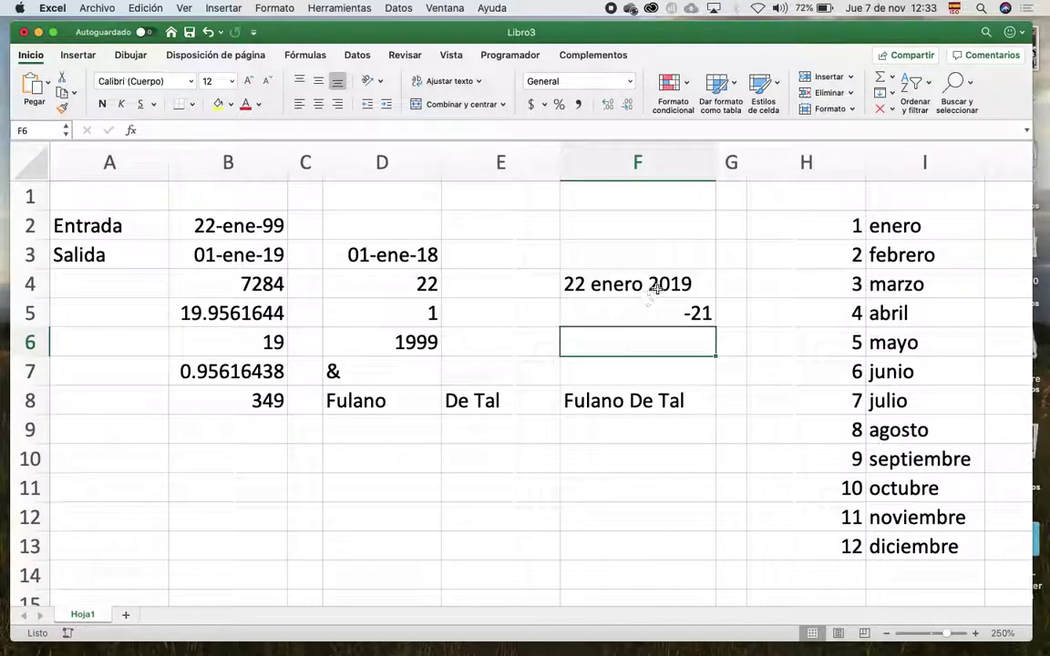
# Copy the text of the F4 joined date formula and paste it into F6, keeping its references unchanged.
pyautogui.click(588, 278)
pyautogui.moveTo(401, 129); pyautogui.dragTo(95, 114)
pyautogui.hotkey('ctrl', 'c')
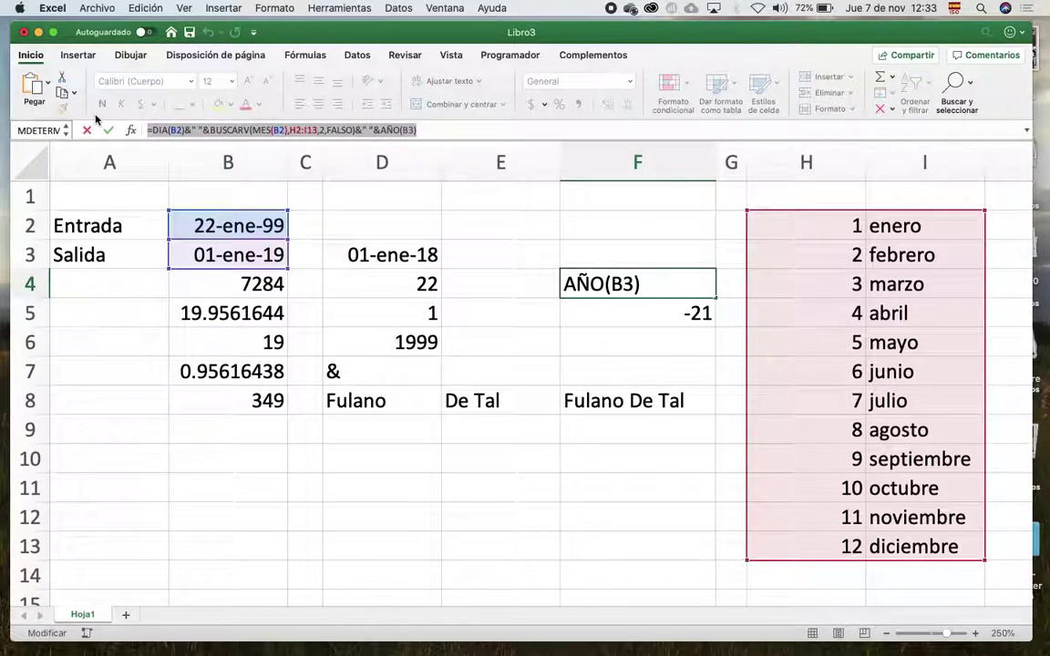
pyautogui.press('Escape')
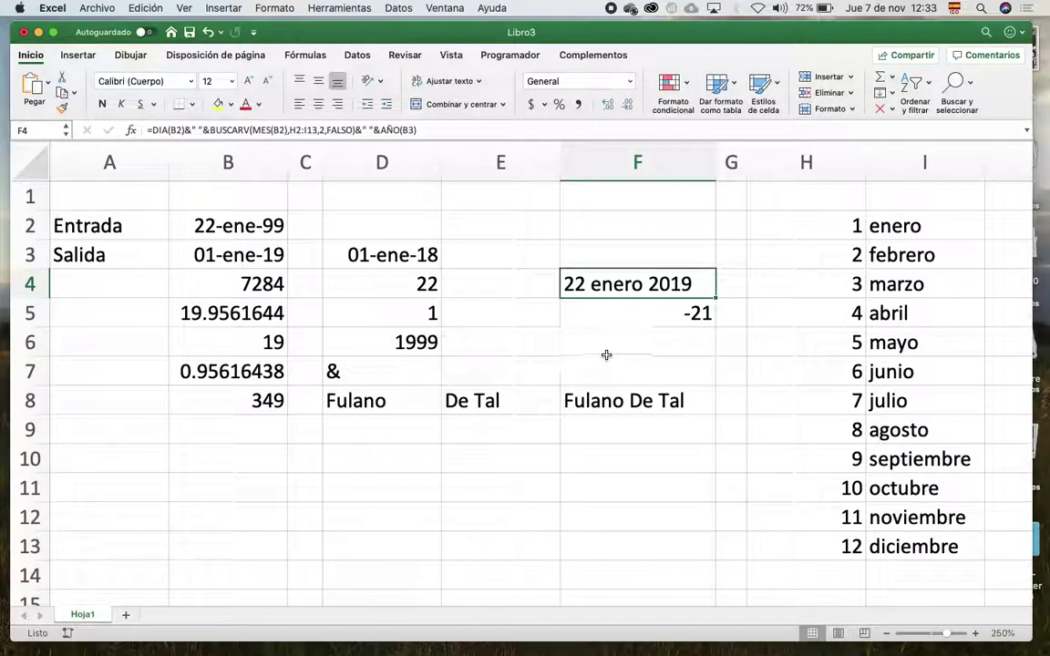
pyautogui.click(606, 357)
pyautogui.click(612, 337)
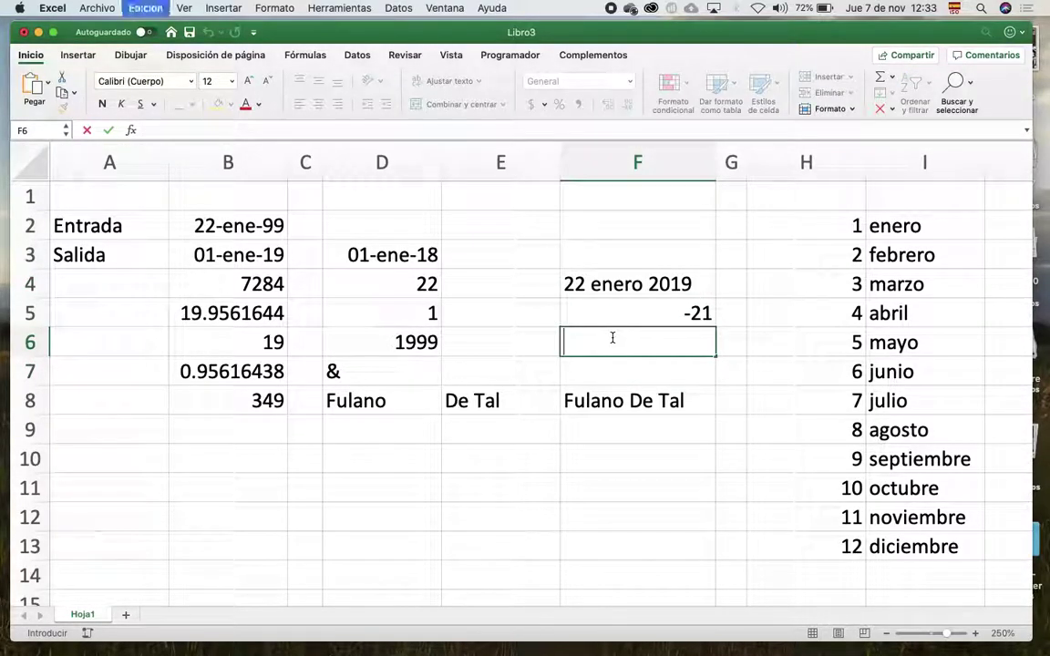
pyautogui.hotkey('ctrl', 'v')
pyautogui.press('Return')
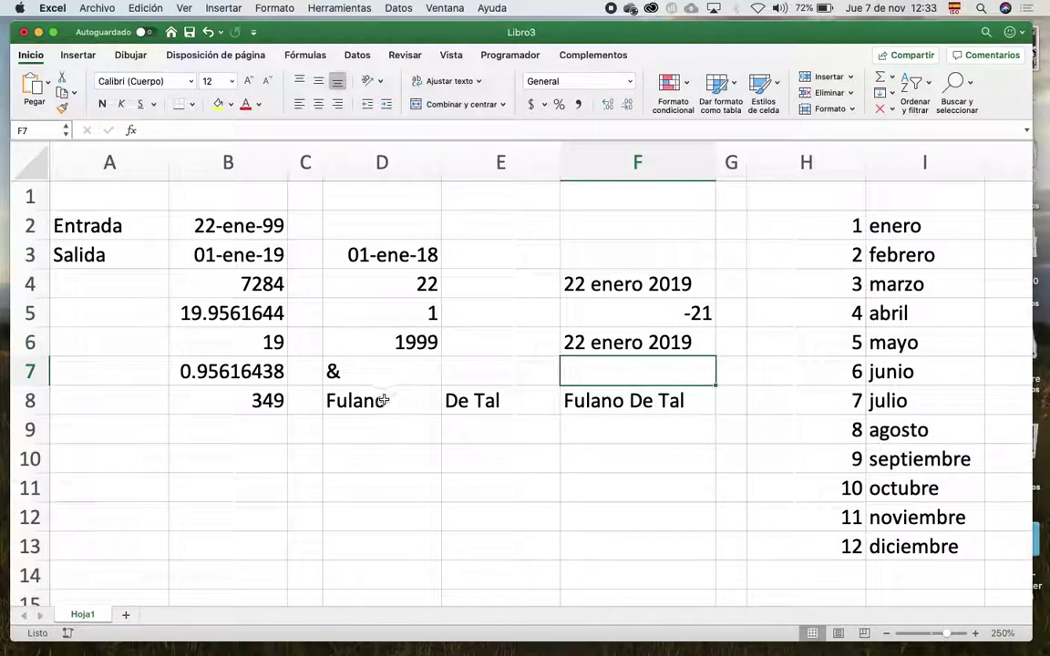
# Clear the sample name cells D8:F8 and the & sign in D7.
pyautogui.moveTo(382, 398); pyautogui.dragTo(615, 405)
pyautogui.press('Delete')
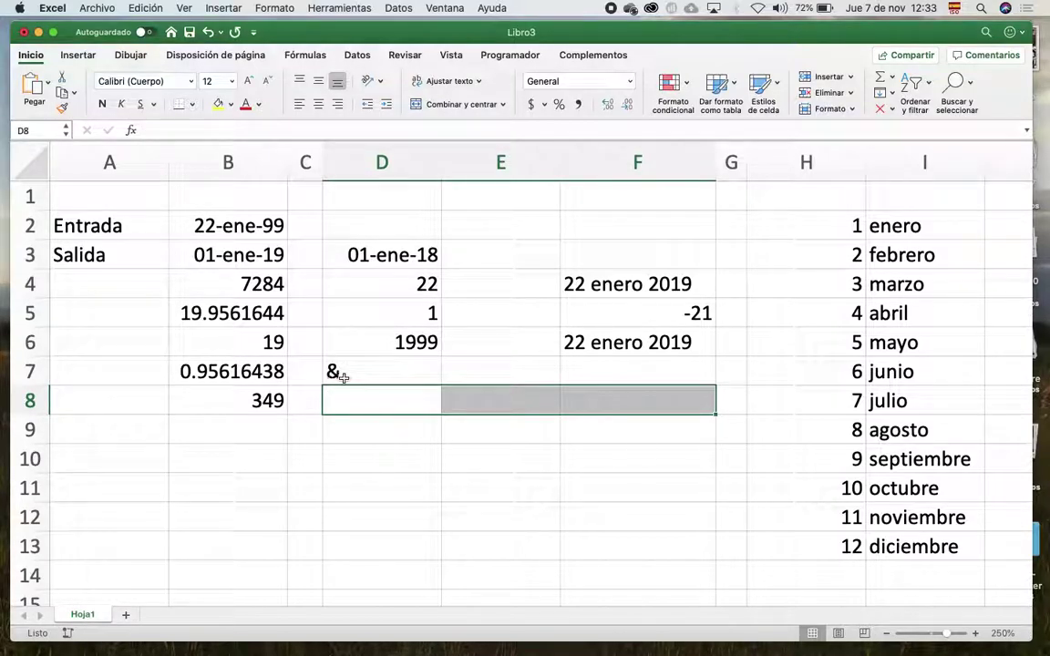
pyautogui.click(342, 377)
pyautogui.press('Delete')
# Append -SI(F5<0,1,0) to the end of the joined date formula in F6 and enter it.
pyautogui.doubleClick(597, 339)
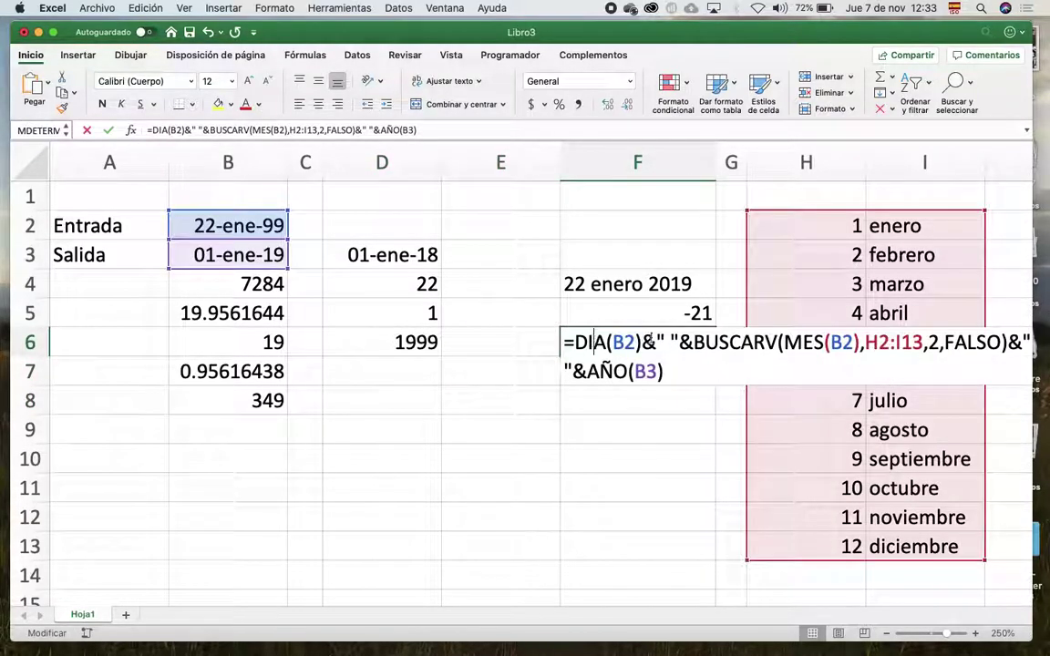
pyautogui.write('si')
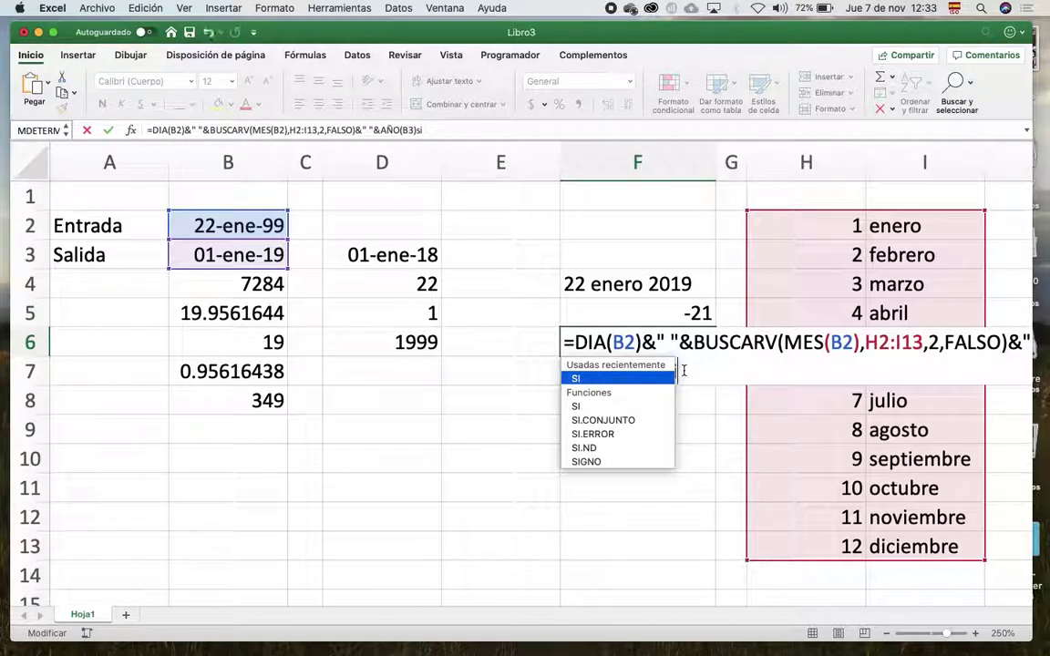
pyautogui.press('BackSpace')
pyautogui.press('BackSpace')
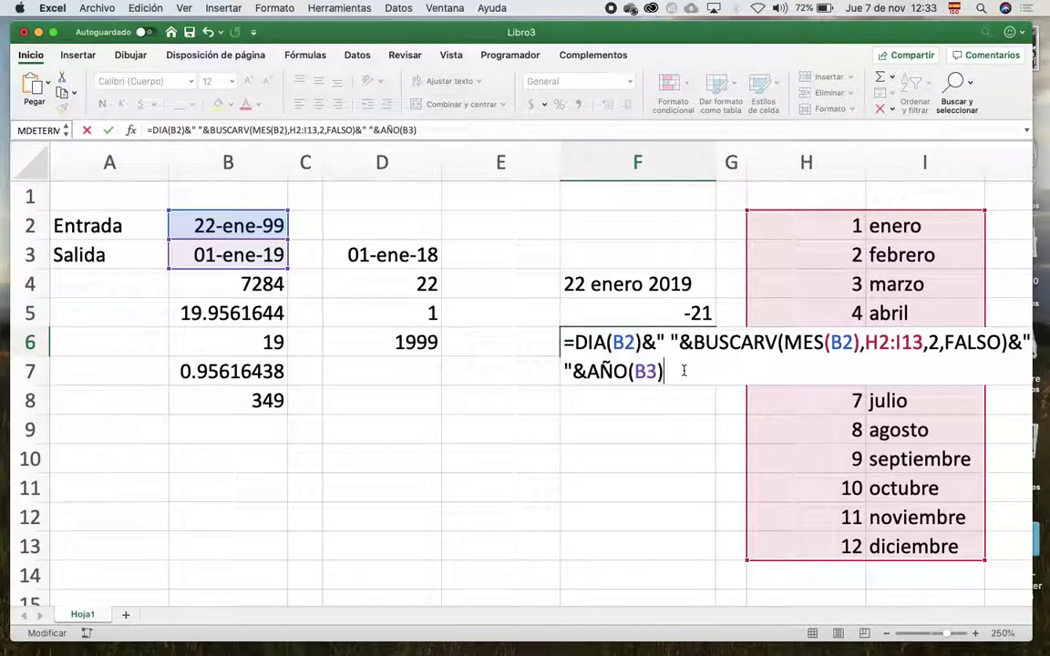
pyautogui.write('-si(')
pyautogui.click(669, 312)
pyautogui.write('>')
pyautogui.press('BackSpace')
pyautogui.write('<0,1,0')
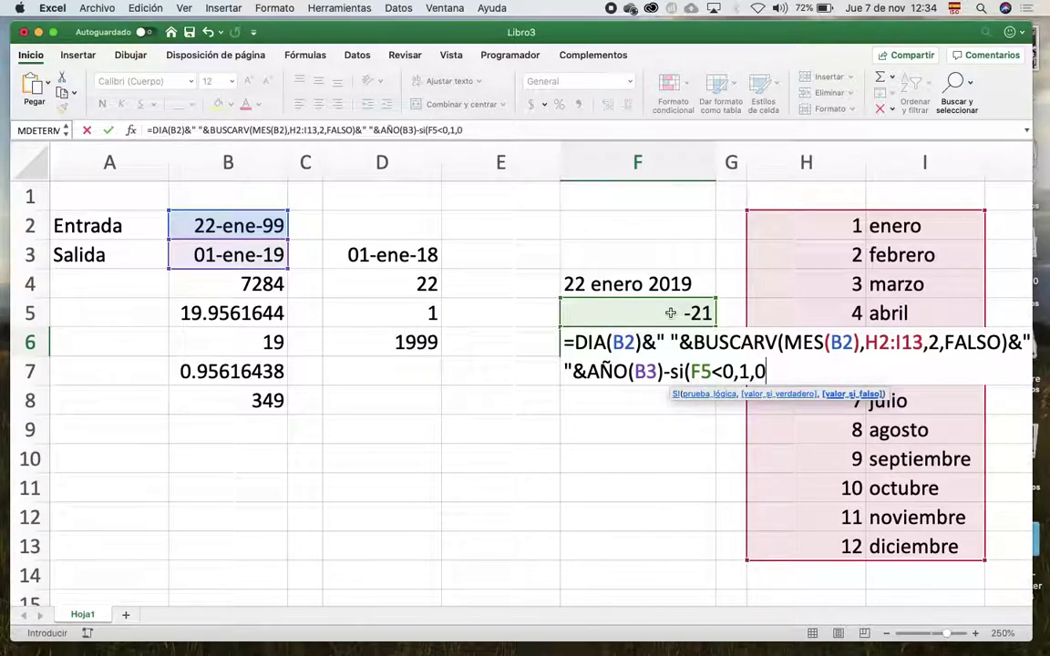
pyautogui.write(')')
pyautogui.press('Return')
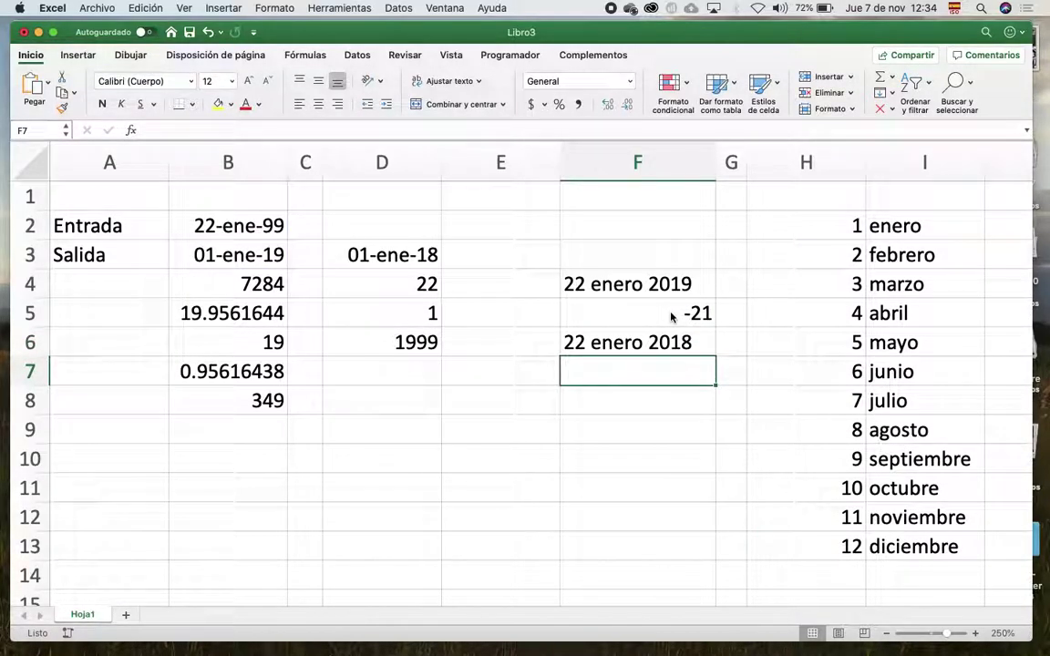
# Enter =B3-F6 in F7 to subtract the adjusted date from the exit date.
pyautogui.write('=')
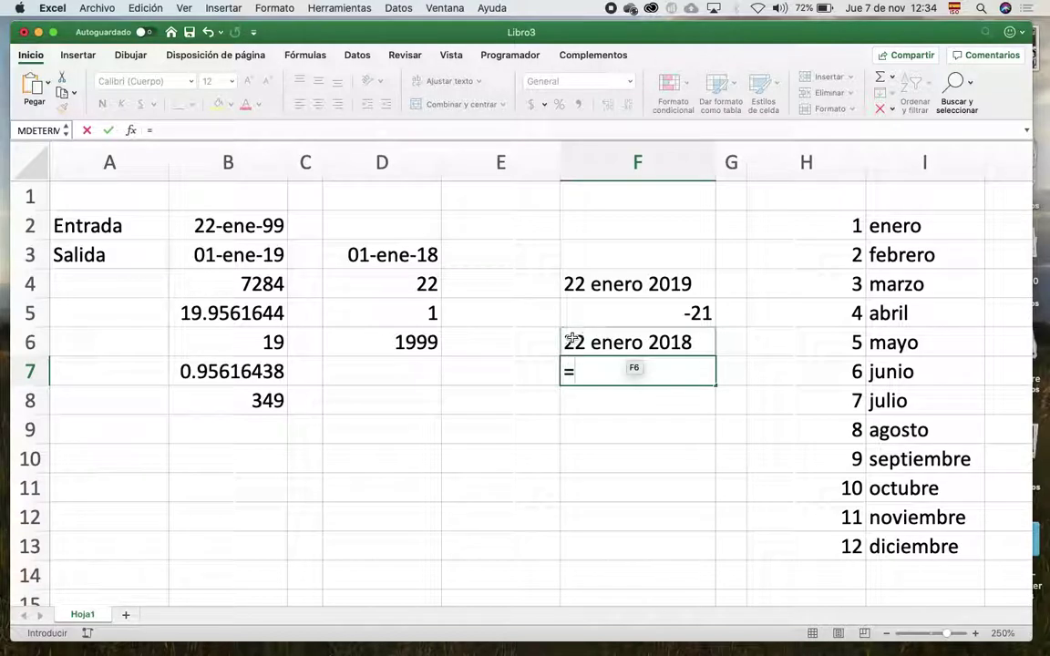
pyautogui.click(269, 259)
pyautogui.write('-')
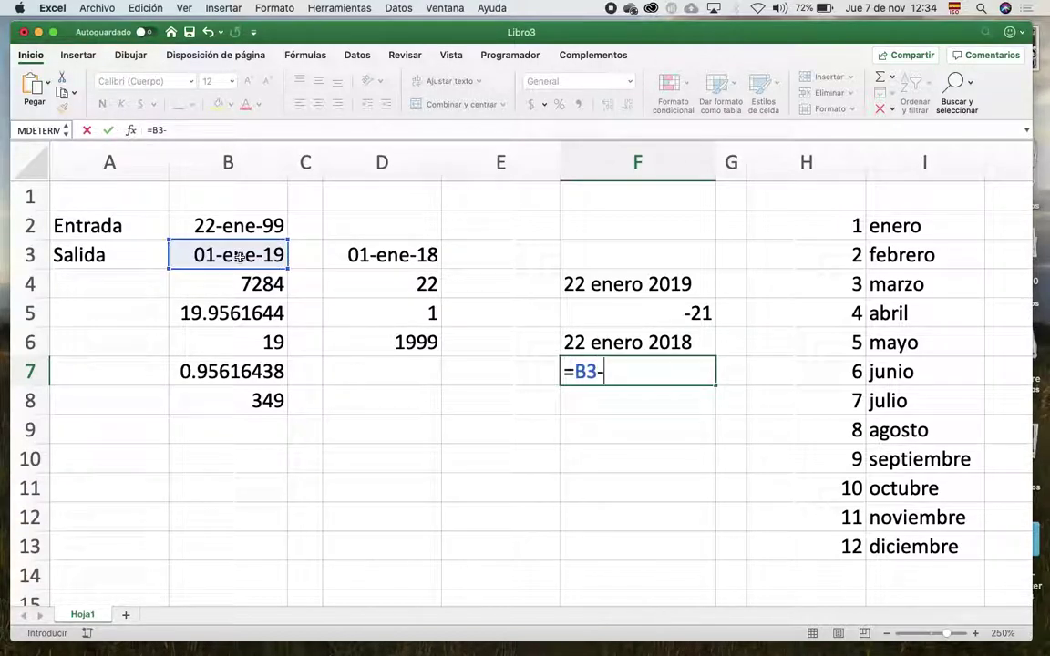
pyautogui.click(583, 344)
pyautogui.press('Return')
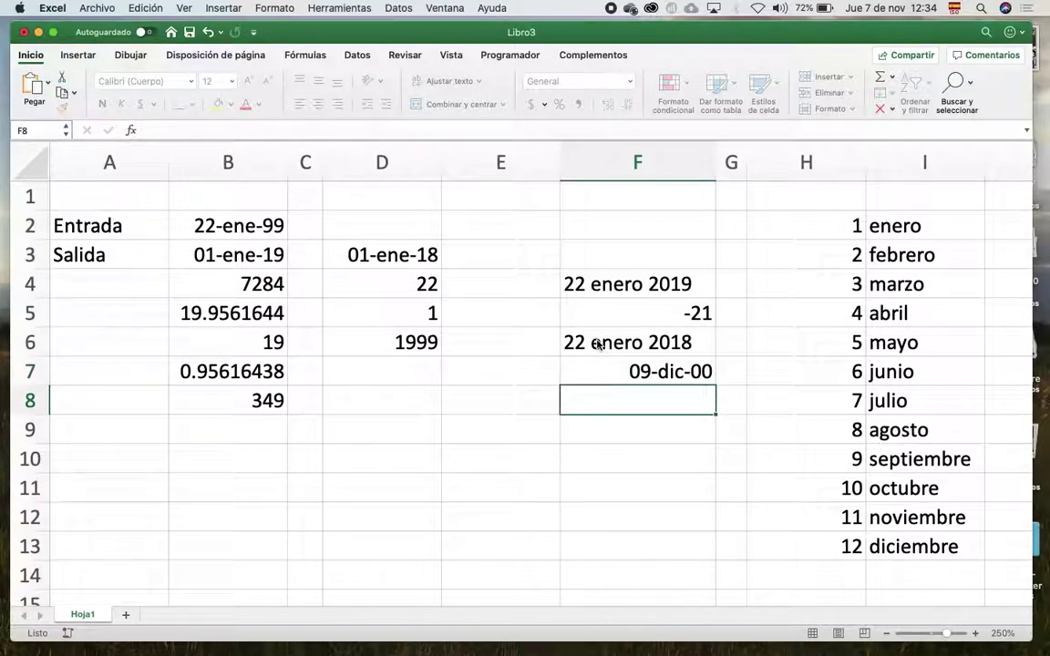
# Copy the cell format of B6 onto F7, and check the day formulas in F7 and B8.
pyautogui.click(260, 342)
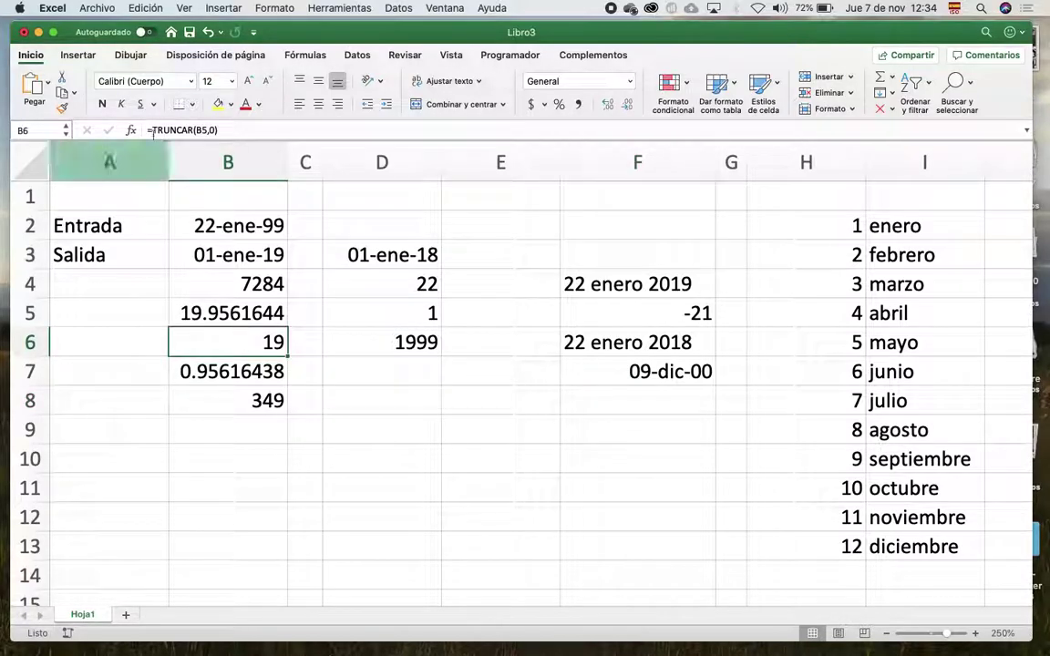
pyautogui.click(62, 107)
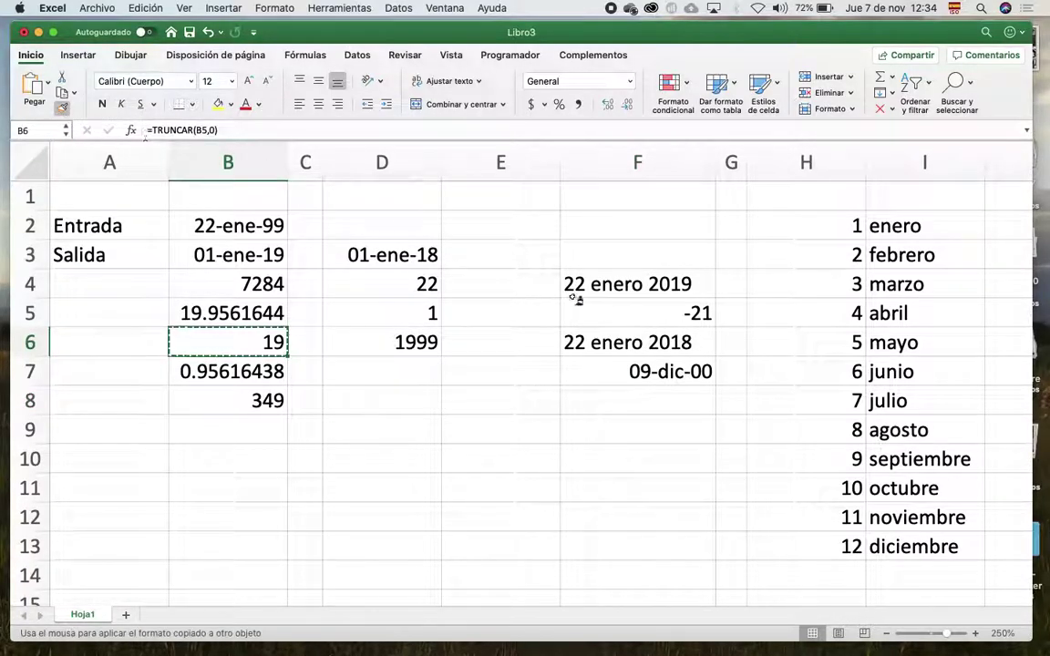
pyautogui.click(675, 376)
pyautogui.click(629, 419)
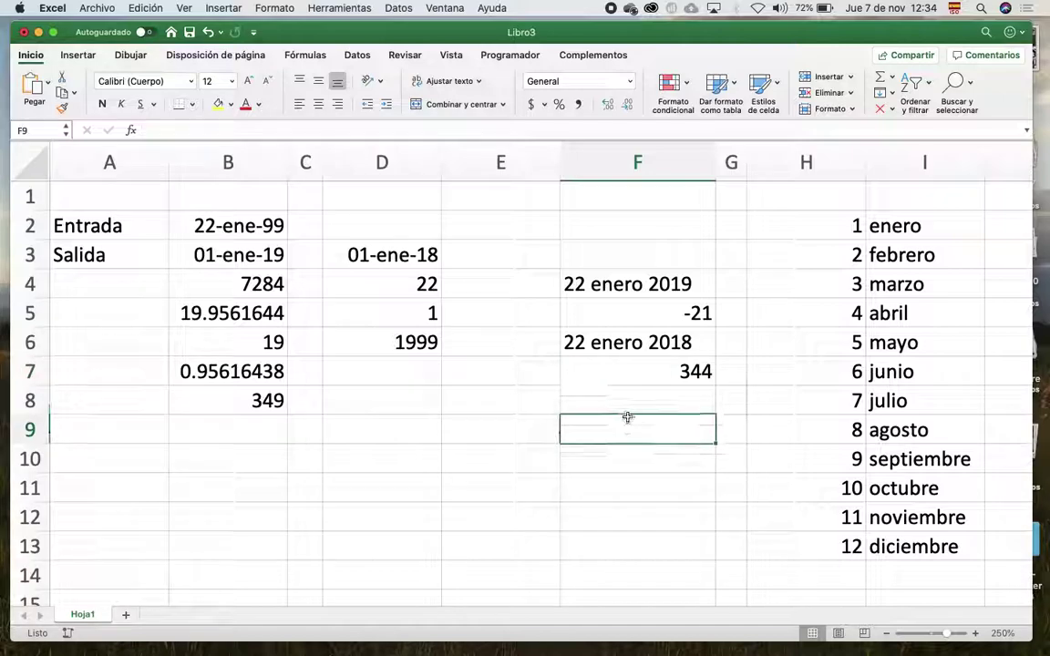
pyautogui.click(664, 379)
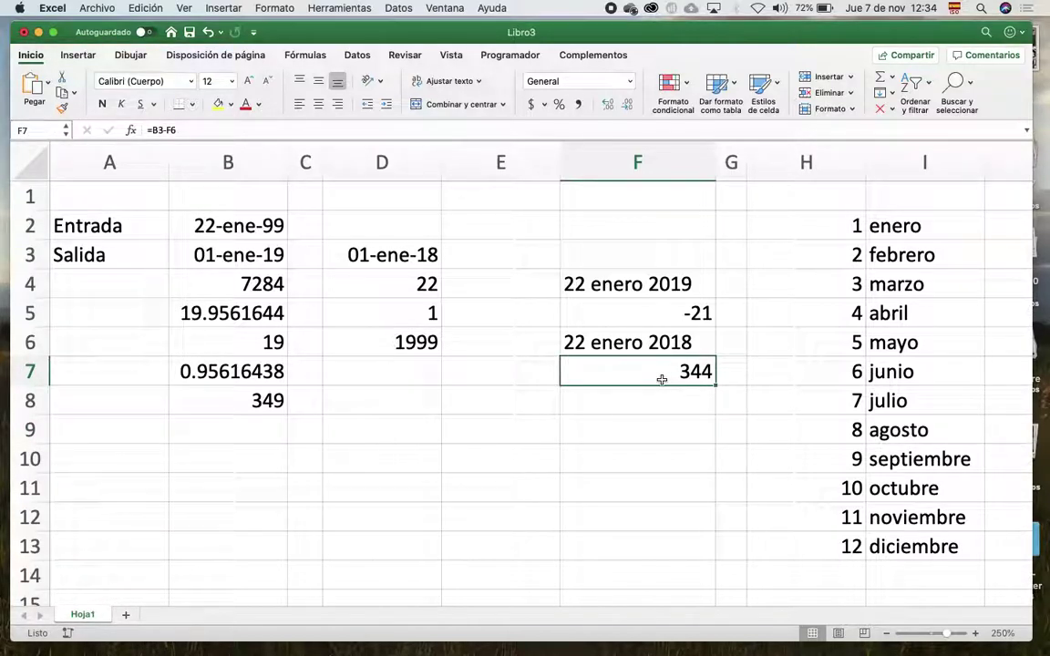
pyautogui.click(245, 412)
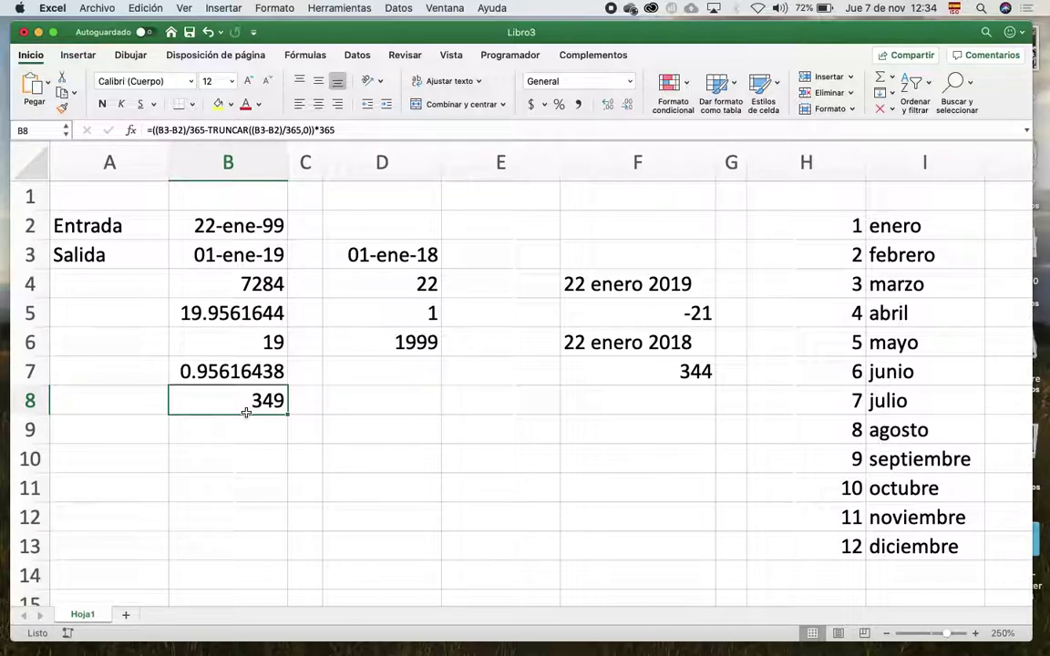
# Start a slash-separated date formula in E8 with =DIA(B2)&"/"&.
pyautogui.click(485, 402)
pyautogui.write('=')
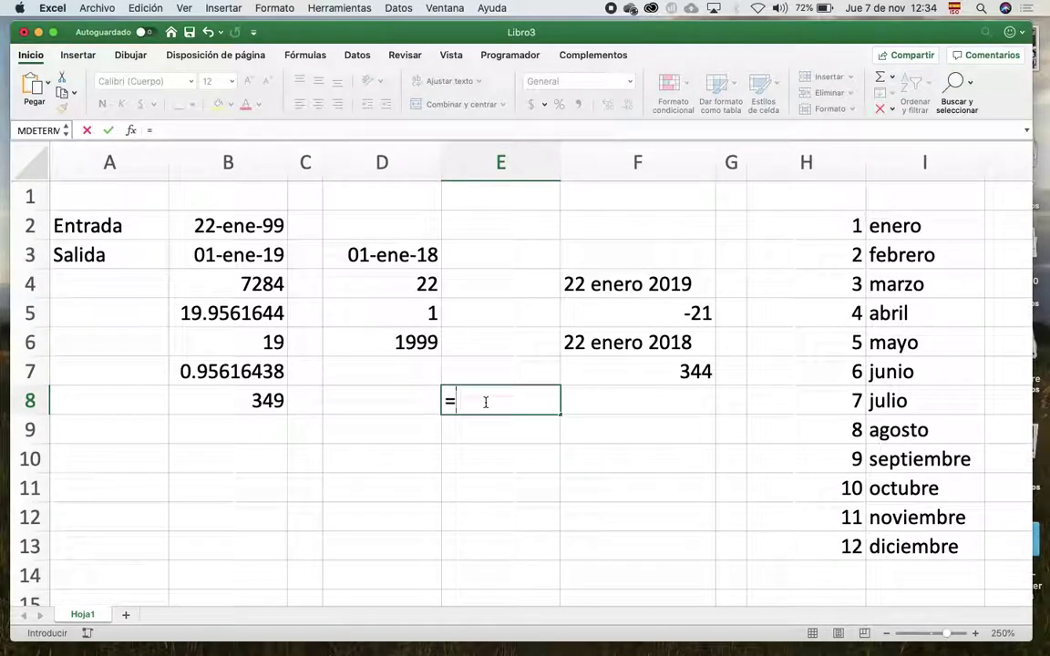
pyautogui.write('dia(')
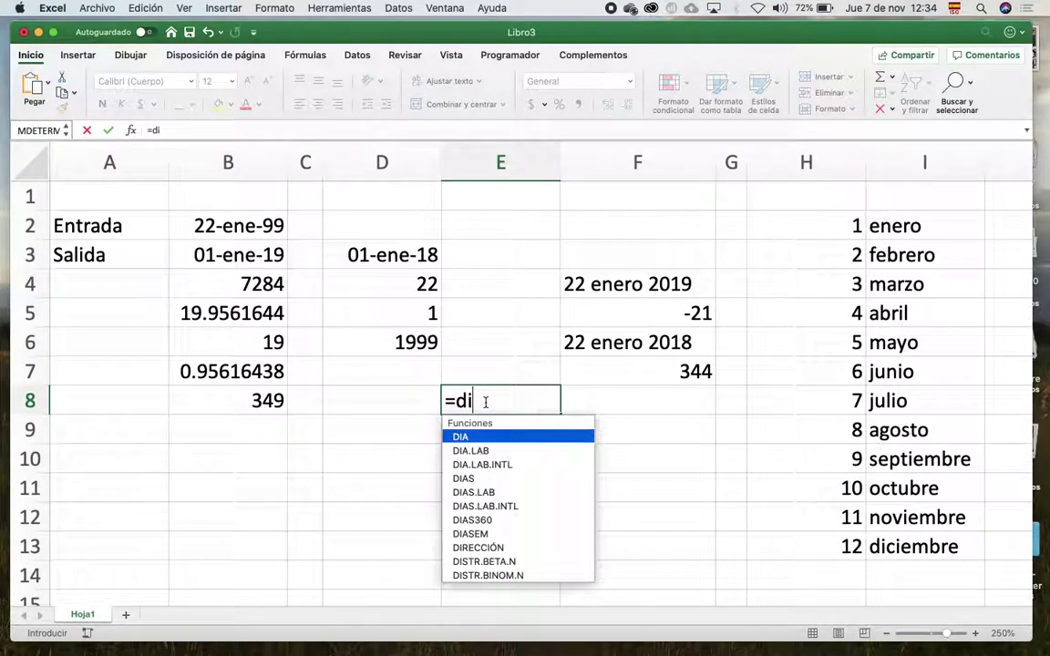
pyautogui.click(239, 226)
pyautogui.write(')')
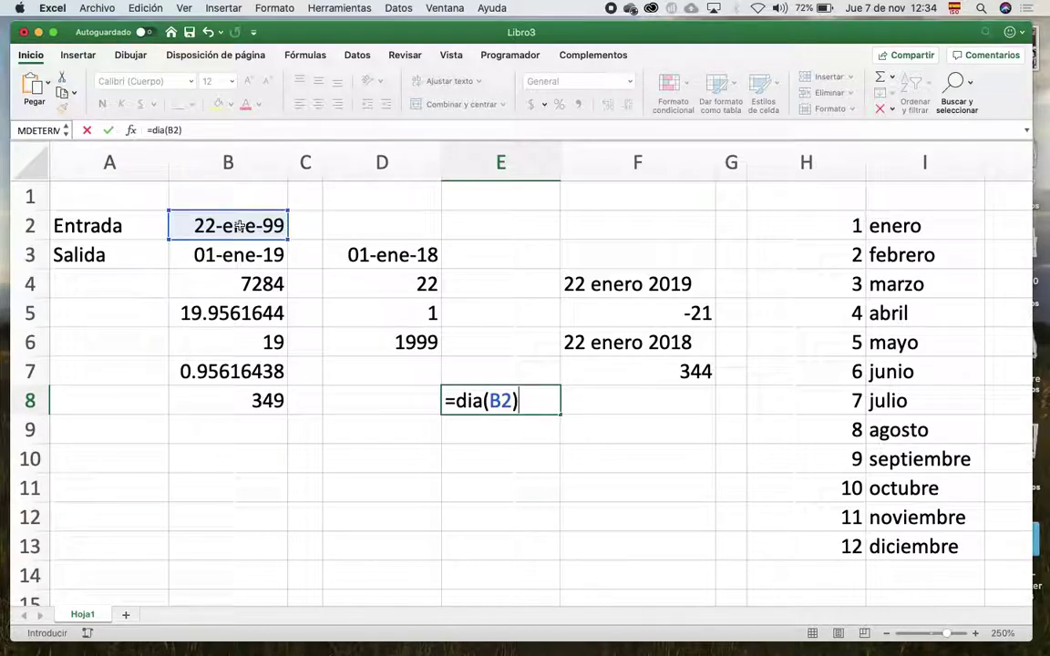
pyautogui.write('&"/"')
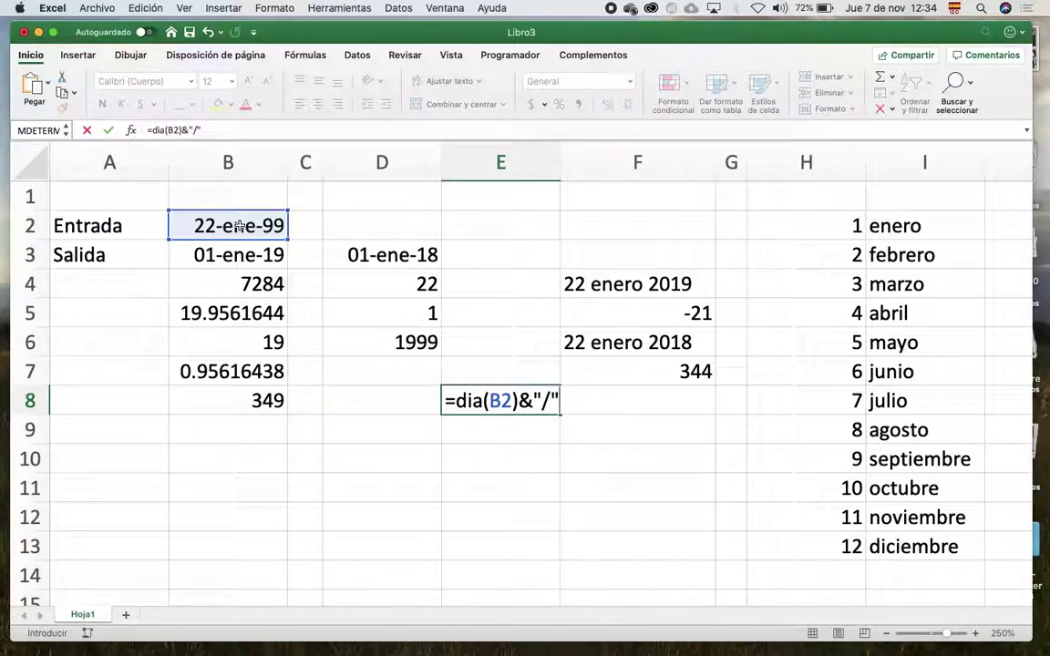
pyautogui.write('&')
pyautogui.moveTo(518, 401); pyautogui.dragTo(589, 401)
pyautogui.press('Right')
# Complete the E8 formula with MES(B2)&"/"&AÑO(B3) and enter it.
pyautogui.write('mes(')
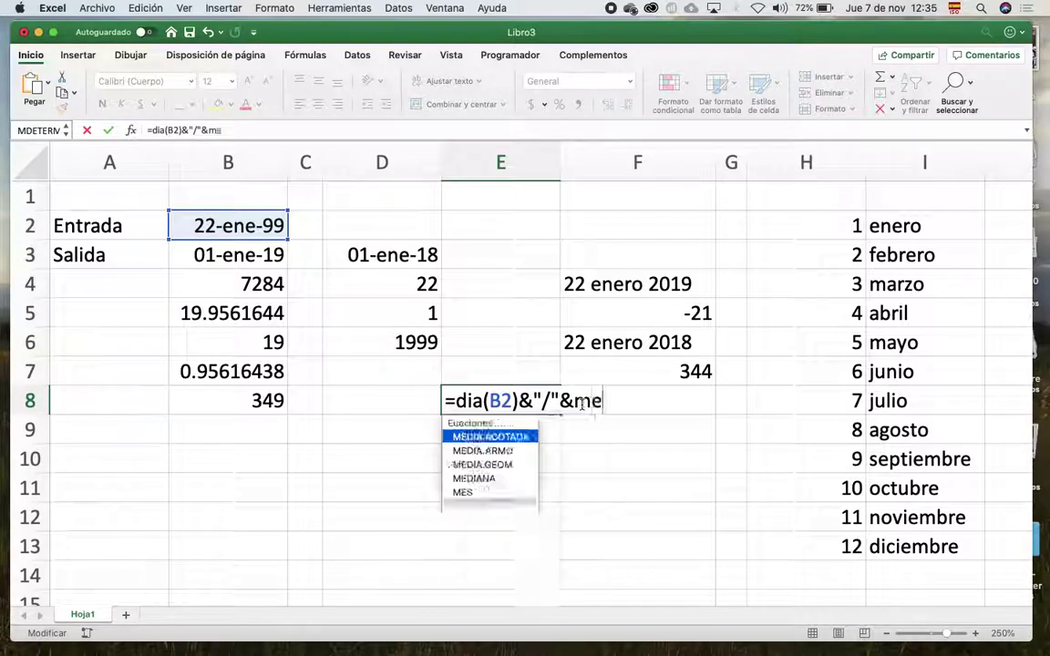
pyautogui.click(211, 218)
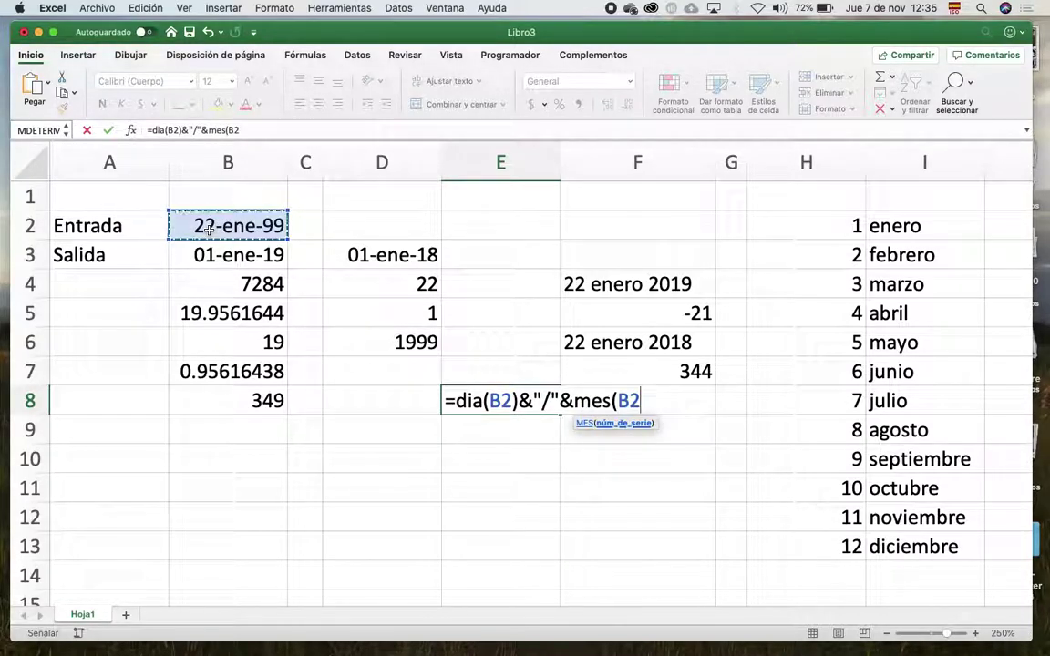
pyautogui.write(')&')
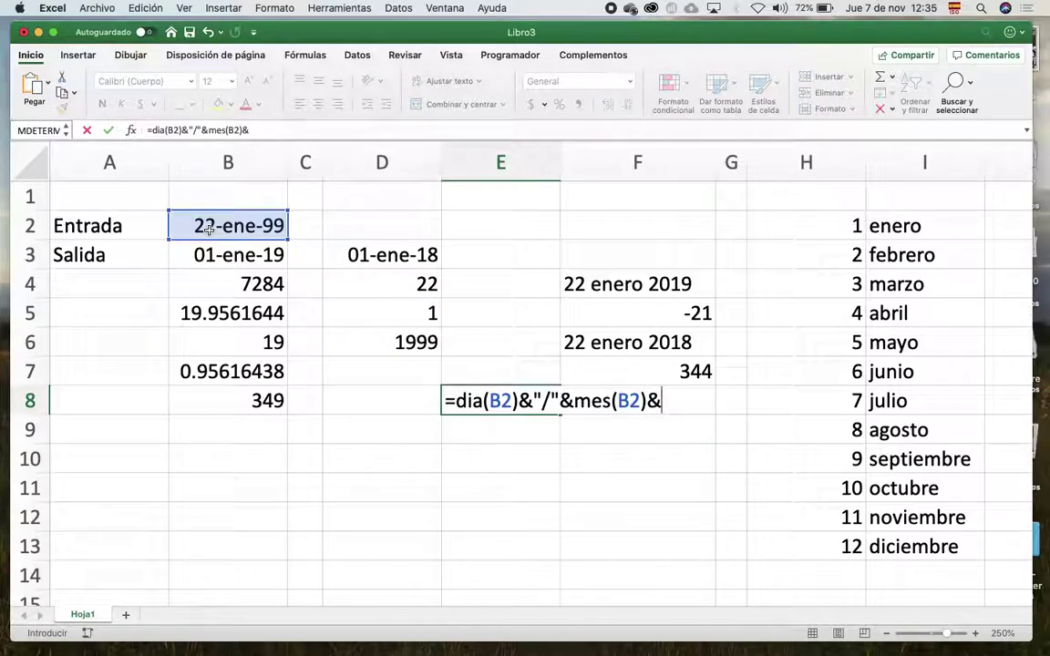
pyautogui.write('"/"&')
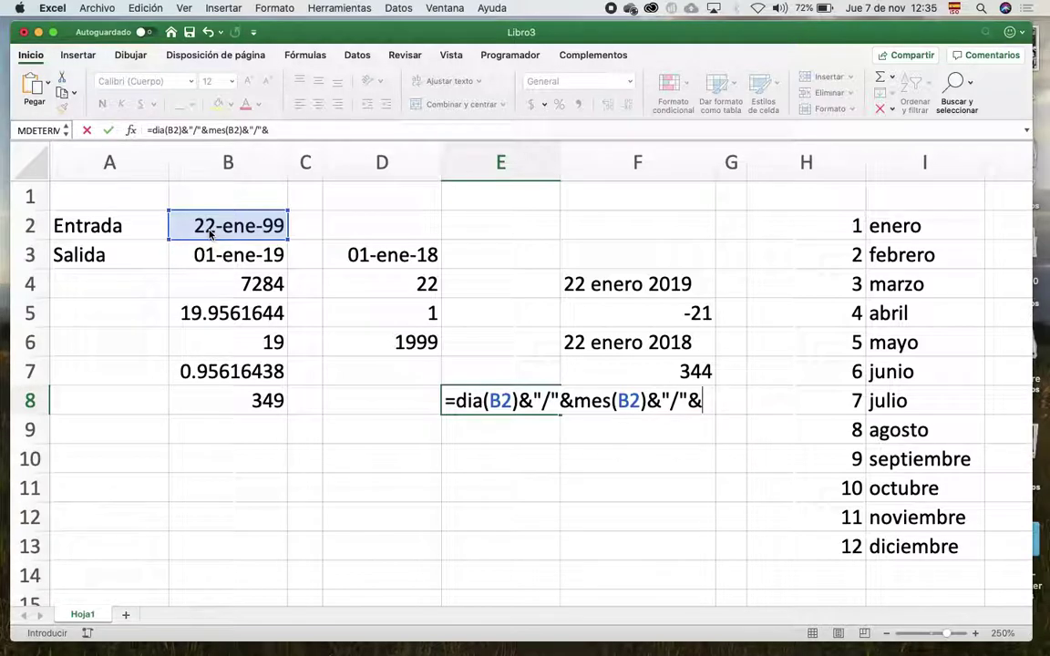
pyautogui.write('año(')
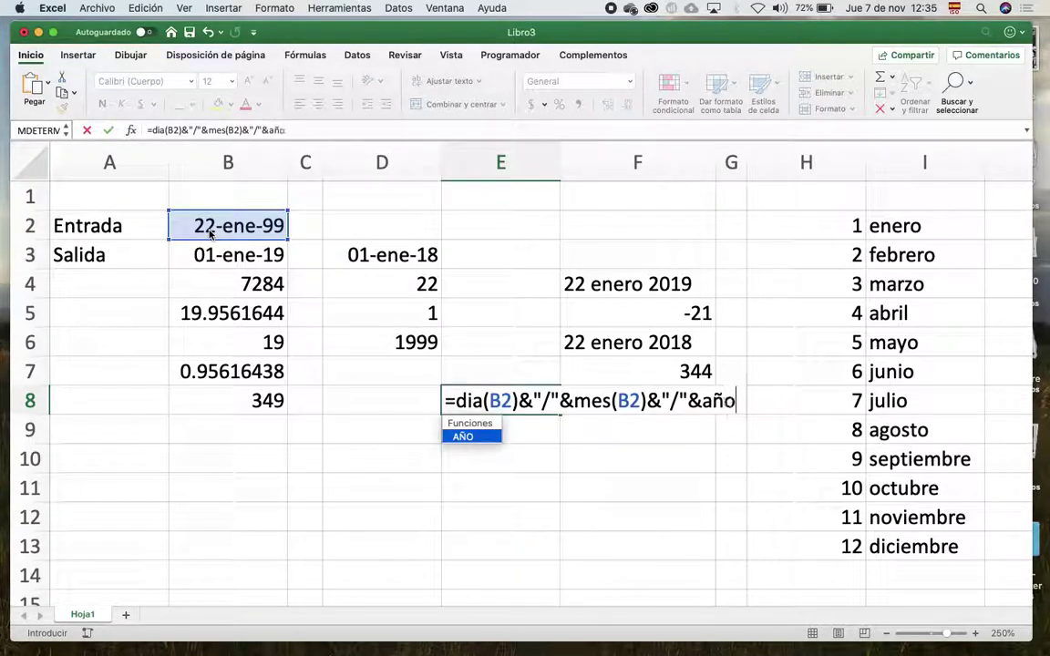
pyautogui.click(197, 255)
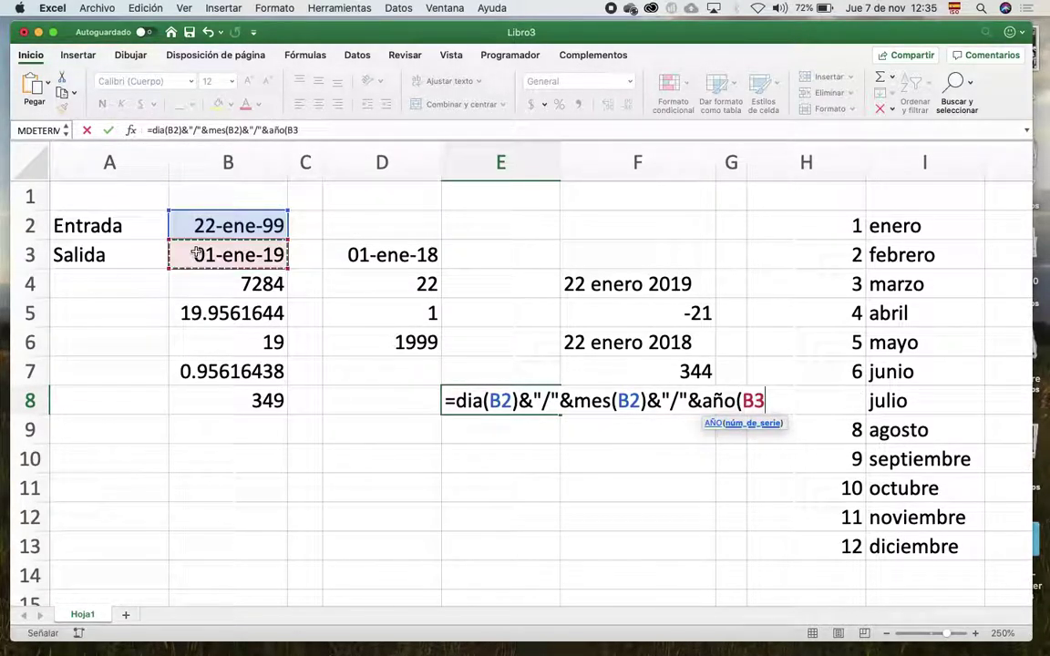
pyautogui.write(')')
pyautogui.press('Return')
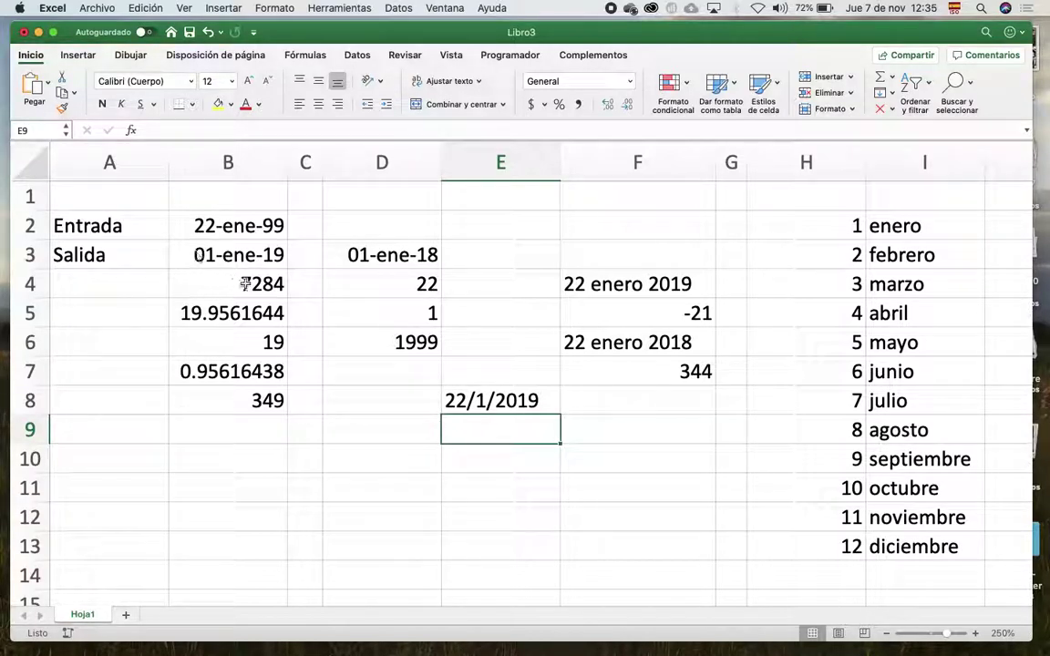
# Replace the F4 formula with the copied text of the E8 formula, and clear E8.
pyautogui.click(478, 400)
pyautogui.moveTo(309, 131); pyautogui.dragTo(139, 131)
pyautogui.press('super+c')
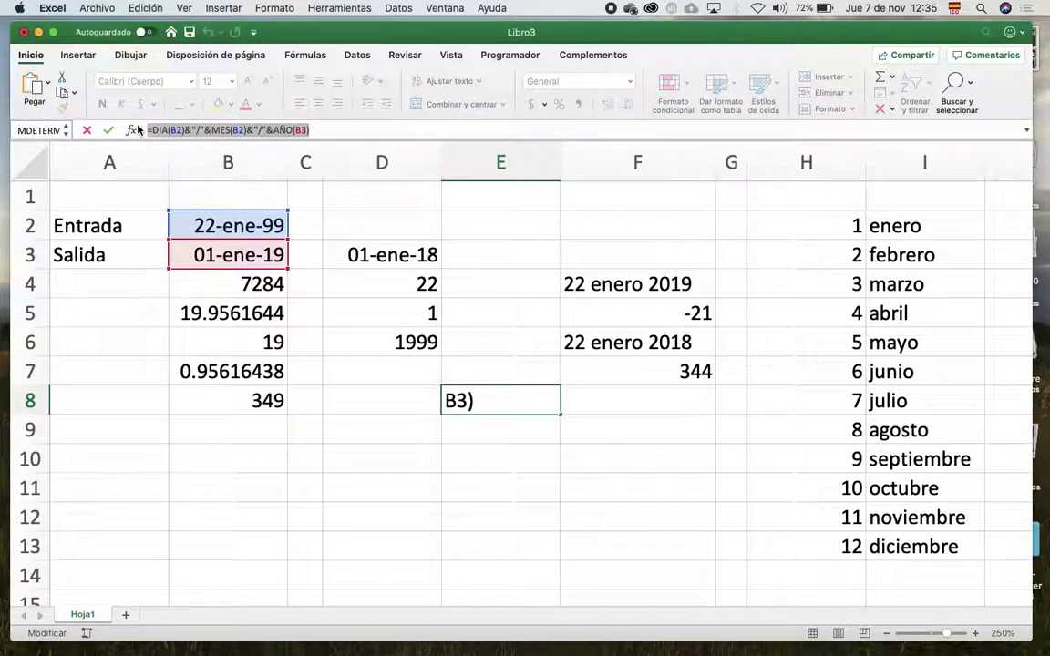
pyautogui.press('Escape')
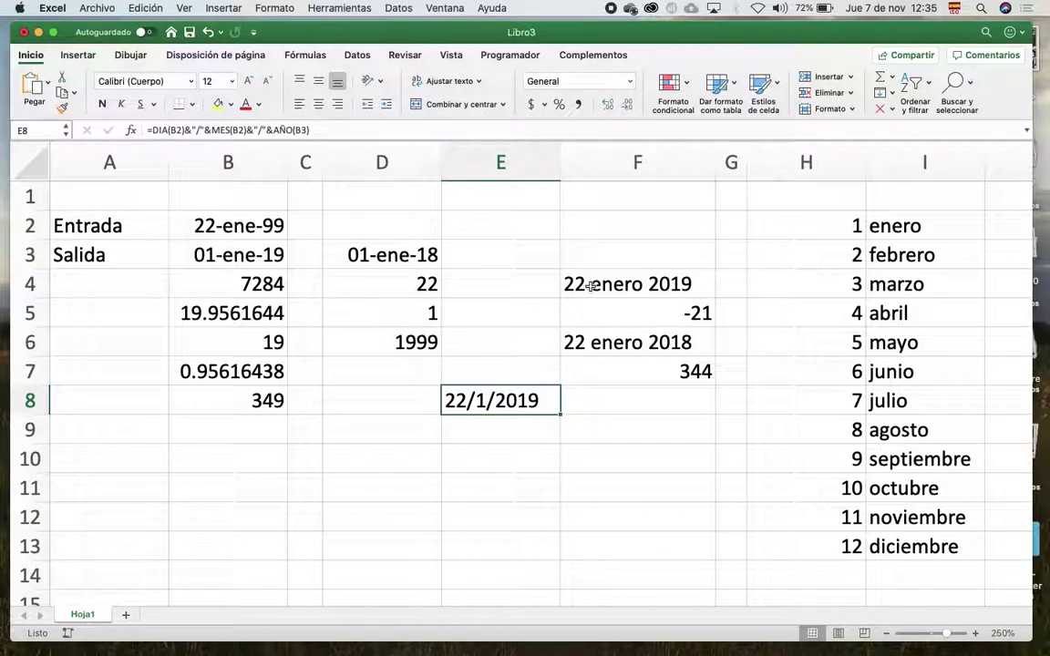
pyautogui.doubleClick(590, 285)
pyautogui.press('super+a')
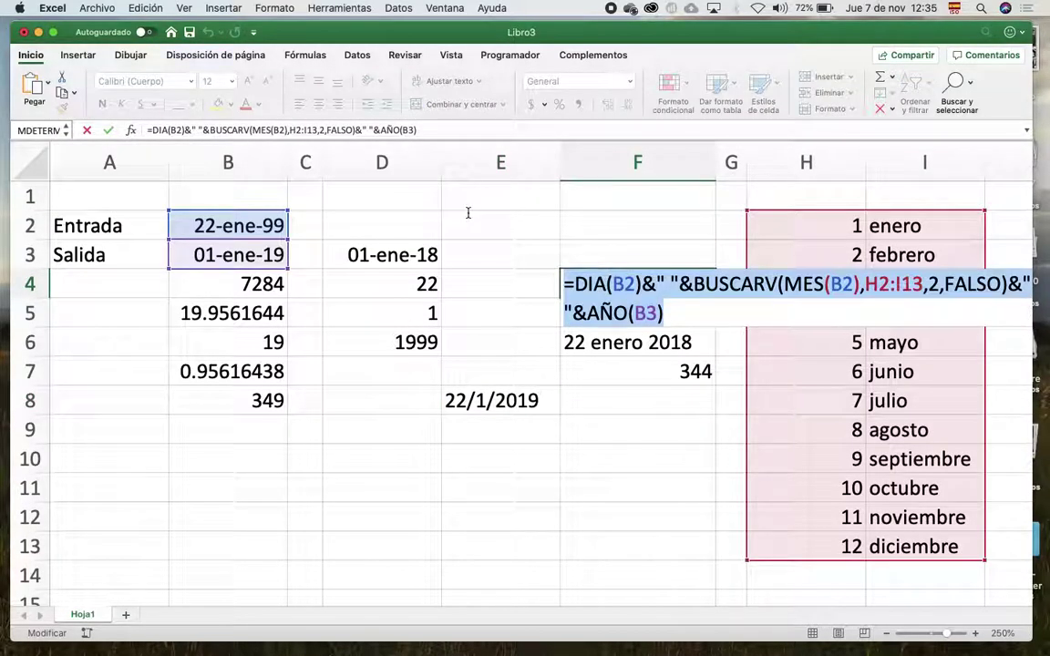
pyautogui.press('super+v')
pyautogui.press('Return')
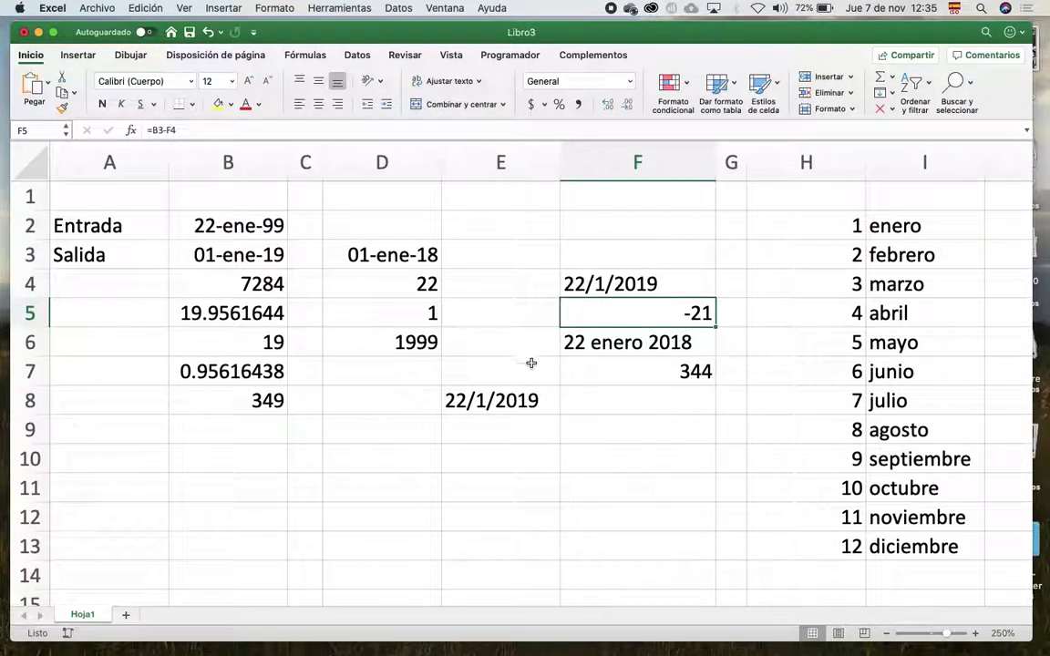
pyautogui.click(519, 394)
pyautogui.press('Delete')
# Replace the date part of the F6 formula with the copied DIA/MES/AÑO text, keeping -SI(F5<0,1,0) at the end.
pyautogui.click(585, 345)
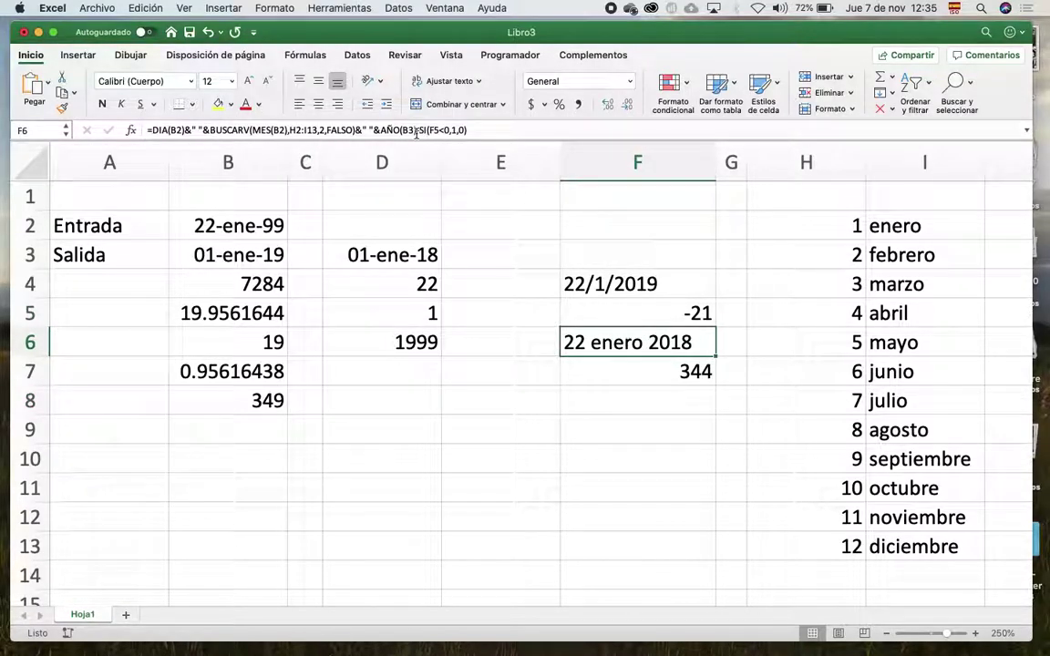
pyautogui.moveTo(417, 130); pyautogui.dragTo(146, 127)
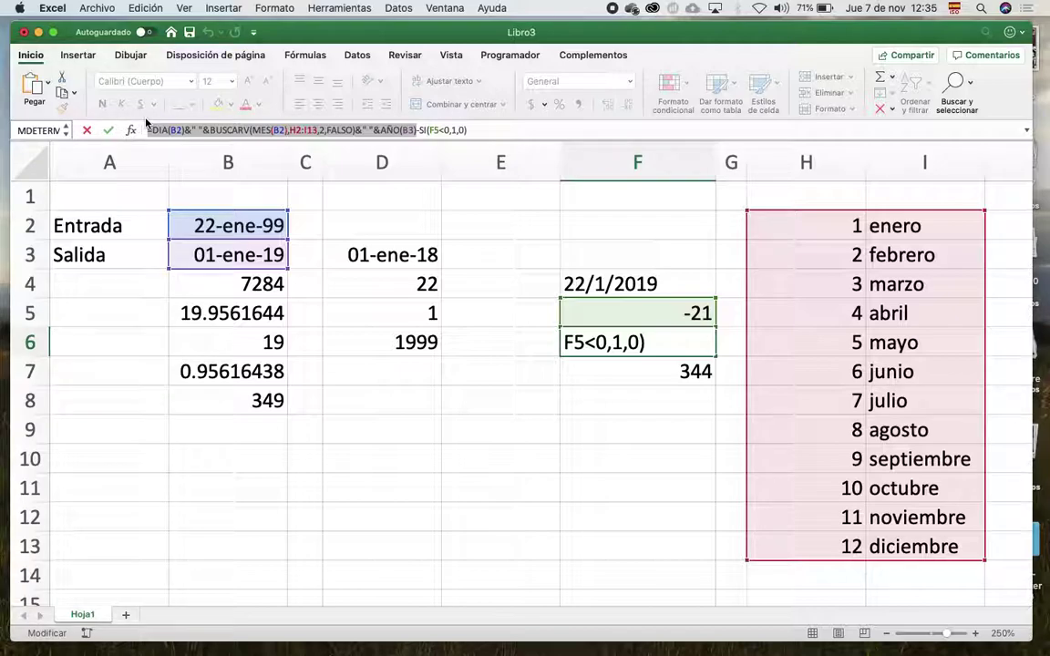
pyautogui.press('super+v')
pyautogui.press('Return')
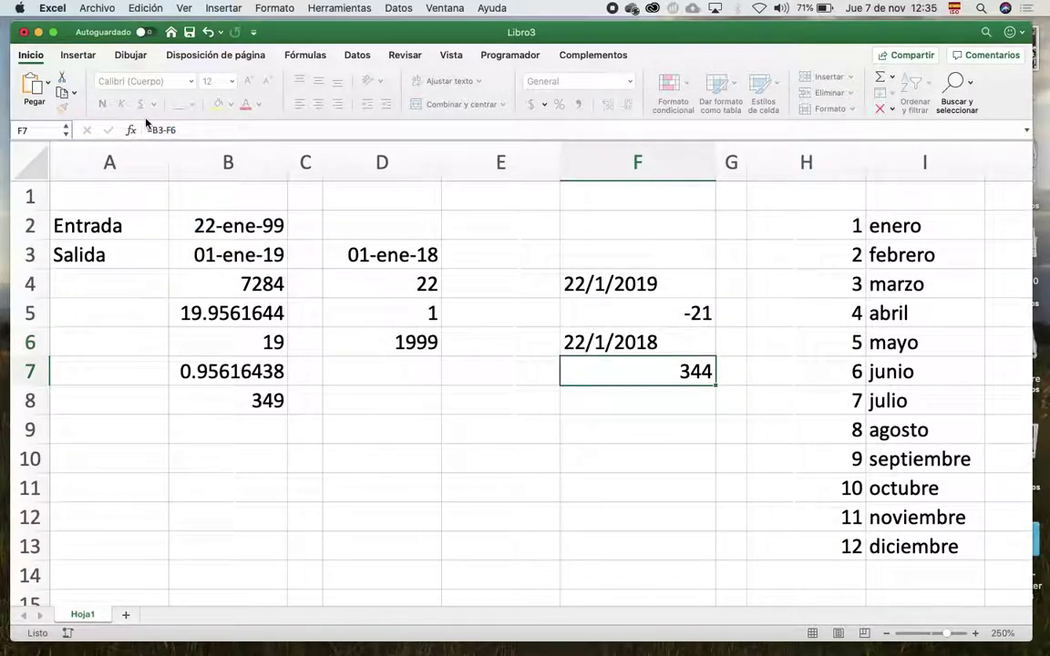
# Open the formulas in F7, F6 and F4 to check their references, re-entering each one.
pyautogui.doubleClick(652, 370)
pyautogui.press('Return')
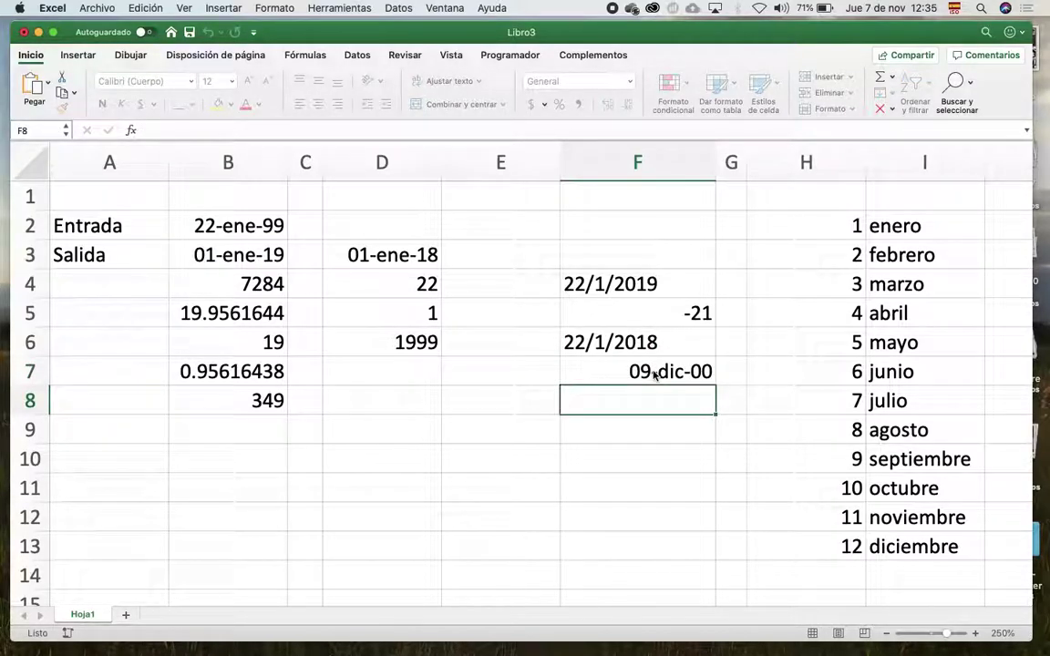
pyautogui.doubleClick(607, 336)
pyautogui.press('Return')
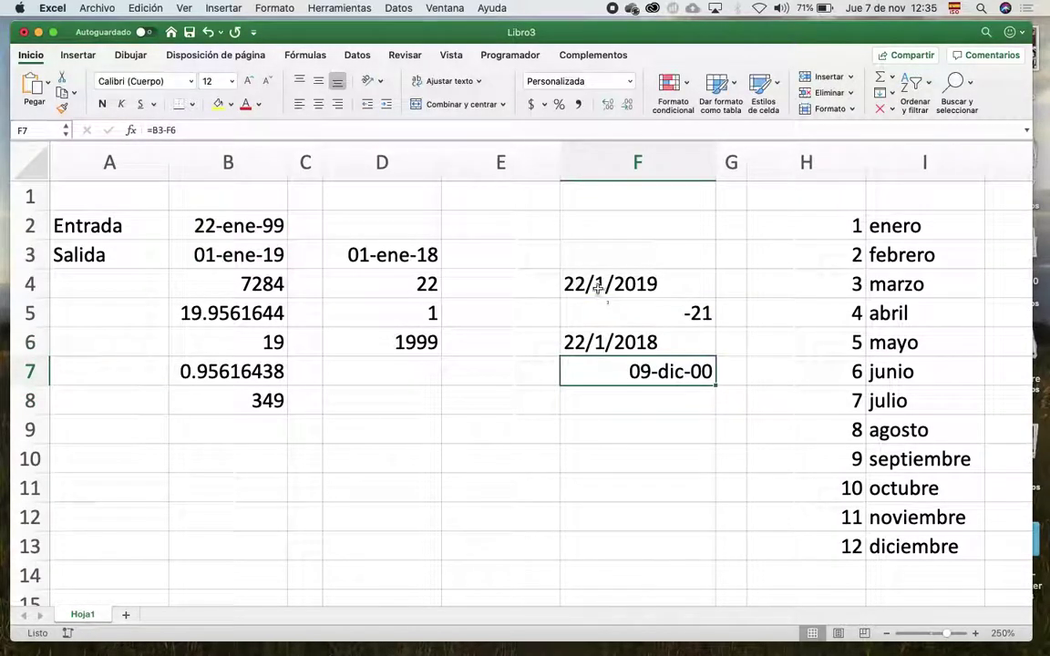
pyautogui.click(599, 285)
pyautogui.doubleClick(594, 278)
pyautogui.press('Return')
# Clear the month number and name lookup table in H2:I14.
pyautogui.moveTo(780, 219); pyautogui.dragTo(918, 562)
pyautogui.press('Delete')
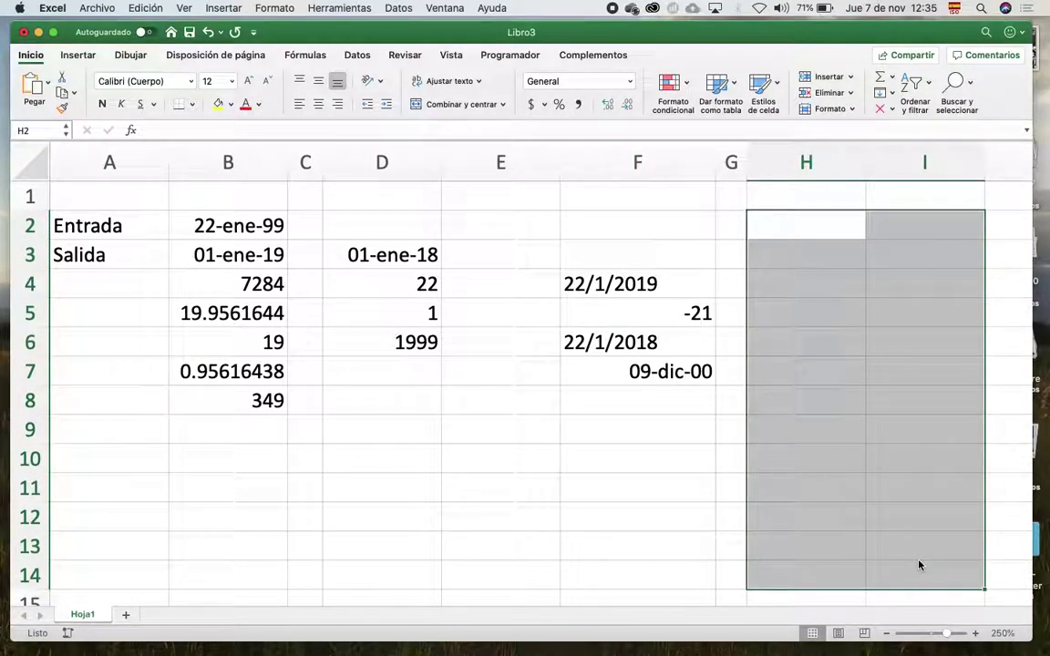
# Copy the General number format of F5 onto F7, and re-enter the F7 formula =B3-F6.
pyautogui.click(627, 459)
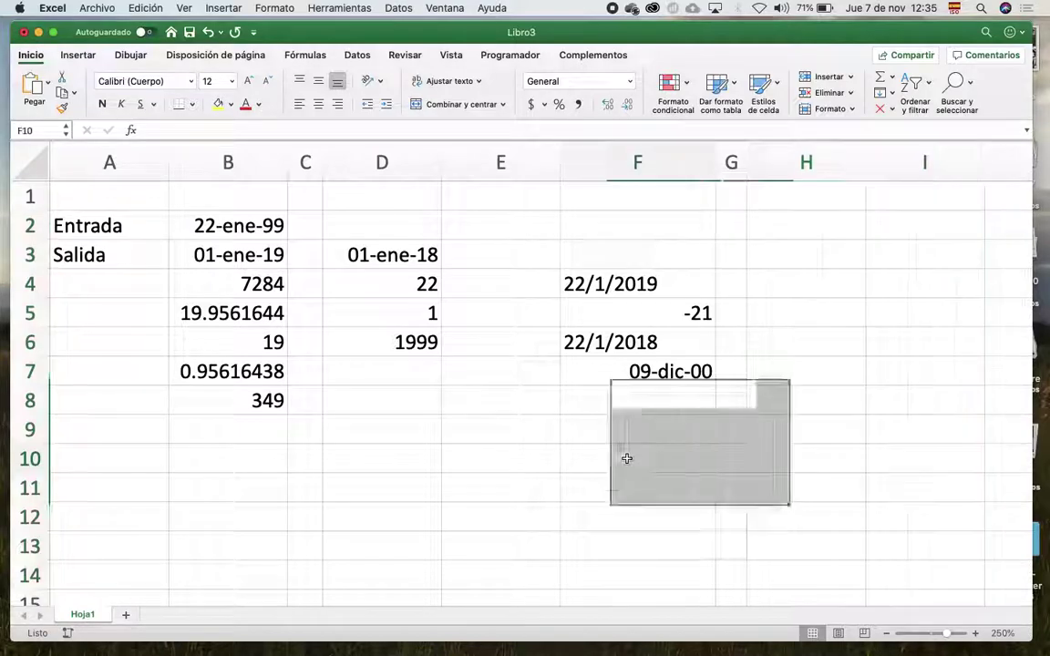
pyautogui.click(602, 310)
pyautogui.click(61, 108)
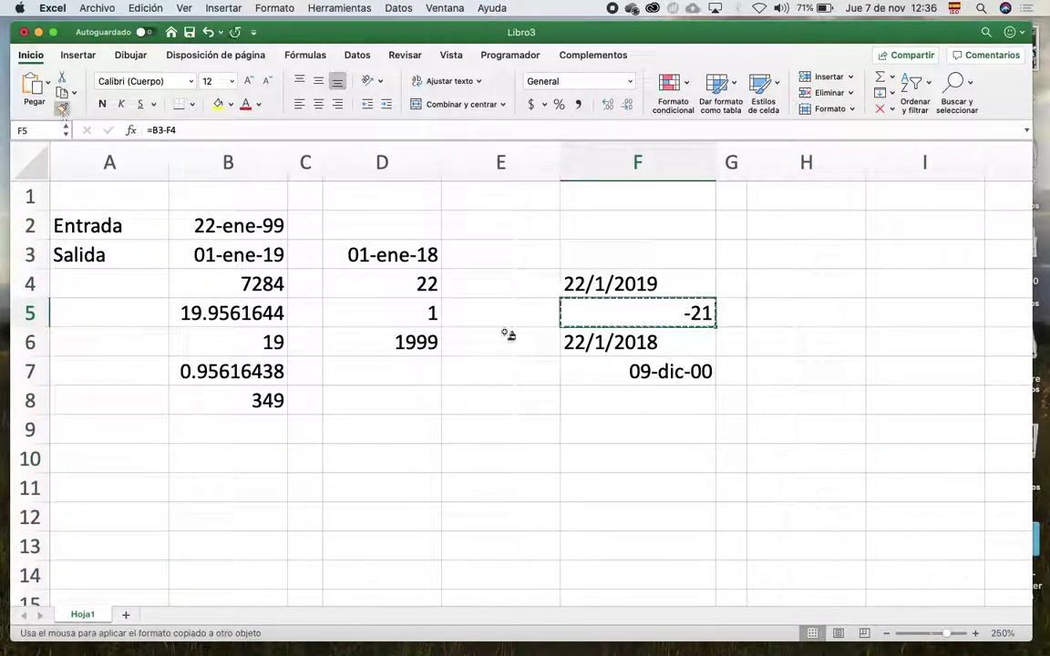
pyautogui.click(626, 371)
pyautogui.click(616, 398)
pyautogui.doubleClick(643, 364)
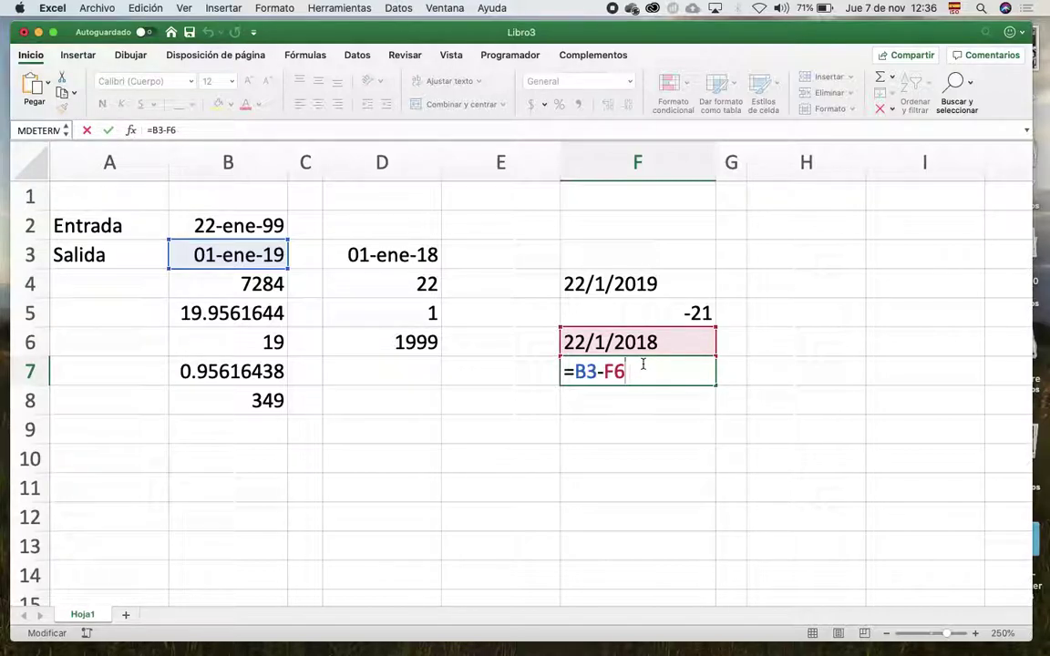
pyautogui.press('Return')
# Copy the text of the F6 formula without its equals sign, leaving the cell as it is.
pyautogui.doubleClick(658, 342)
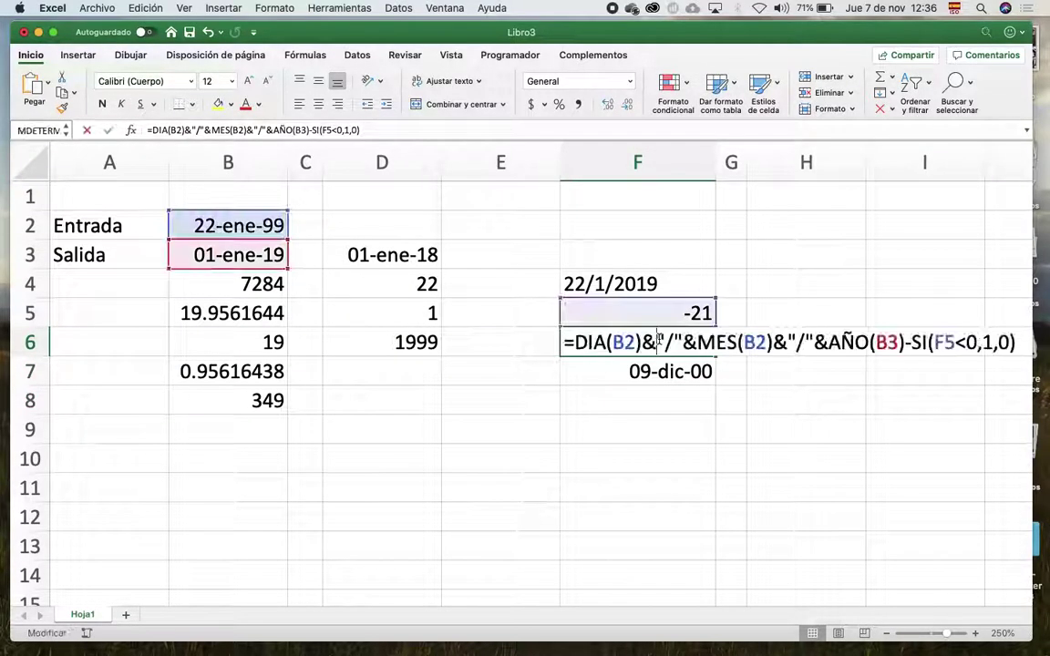
pyautogui.moveTo(569, 343); pyautogui.dragTo(1017, 333)
pyautogui.press('super+c')
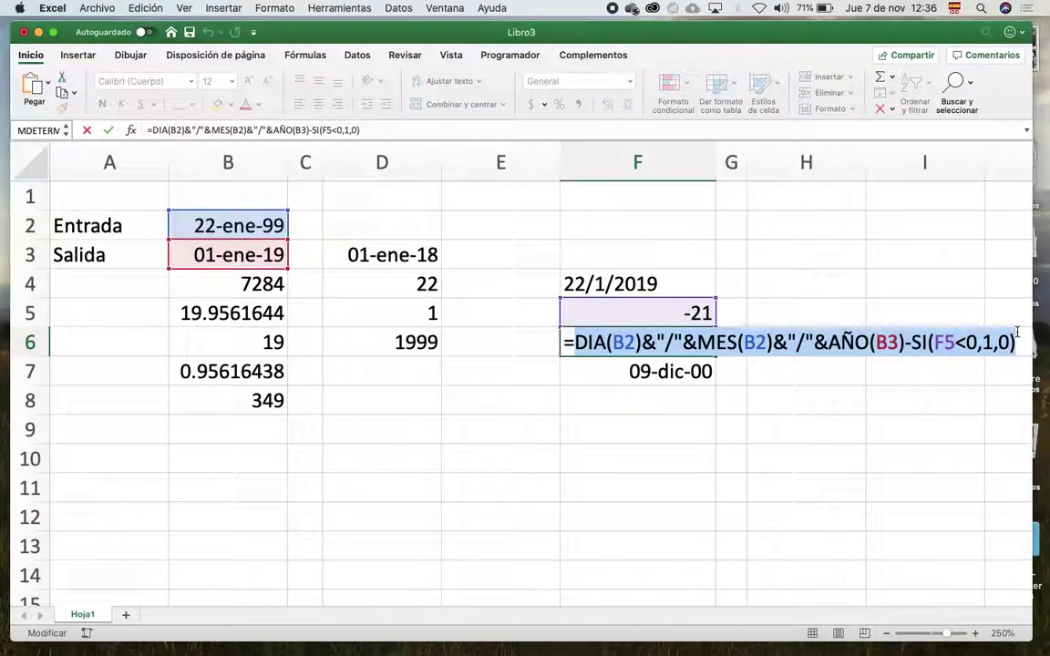
pyautogui.press('BackSpace')
pyautogui.press('Escape')
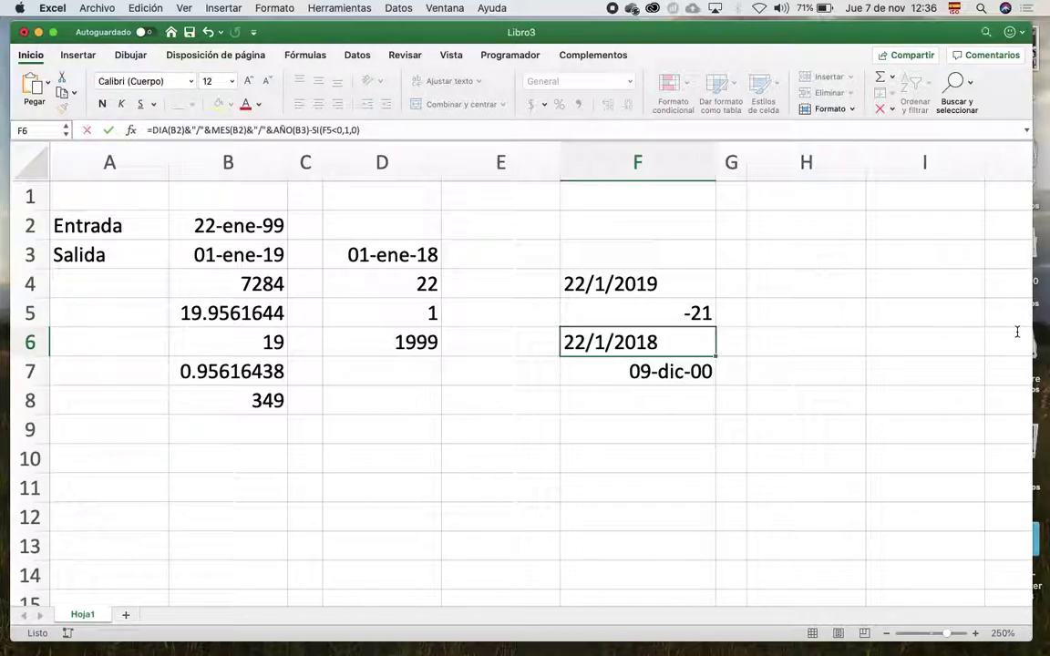
# Replace the F6 reference in the F7 formula with the copied DIA/MES/AÑO-SI text, enclosed in parentheses.
pyautogui.click(674, 376)
pyautogui.doubleClick(658, 377)
pyautogui.press('Escape')
pyautogui.doubleClick(662, 374)
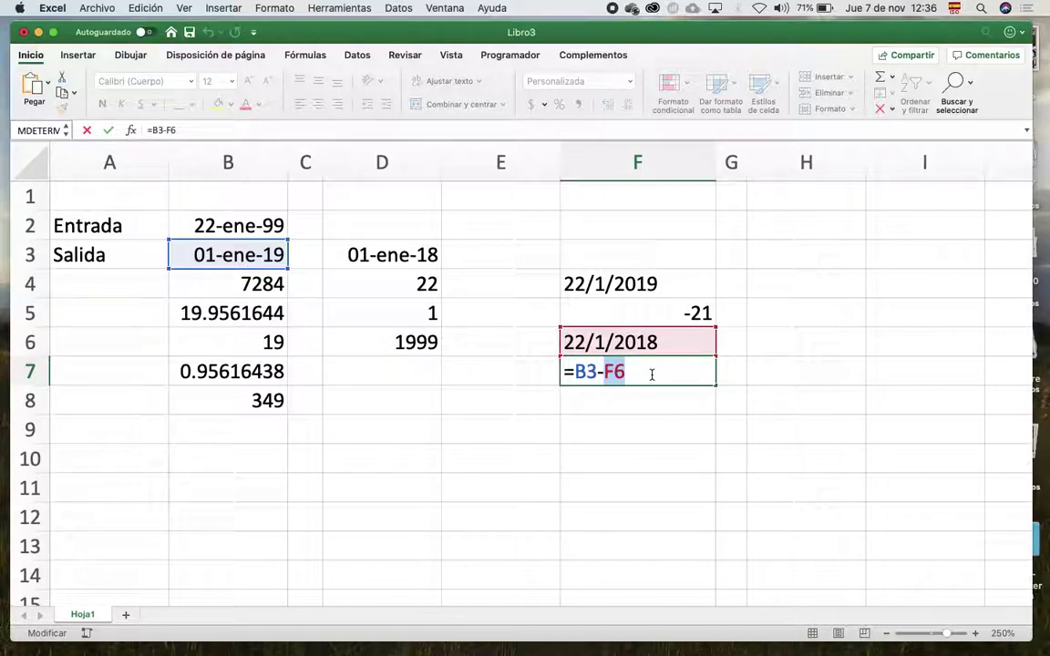
pyautogui.write('(')
pyautogui.press('super+v')
pyautogui.write(')')
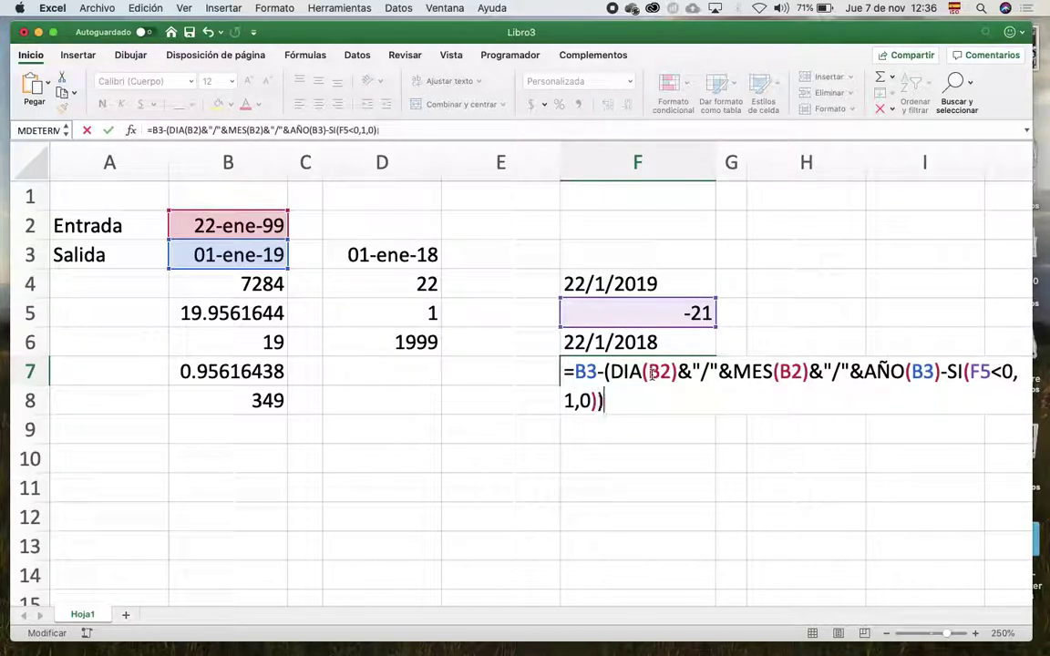
pyautogui.press('Return')
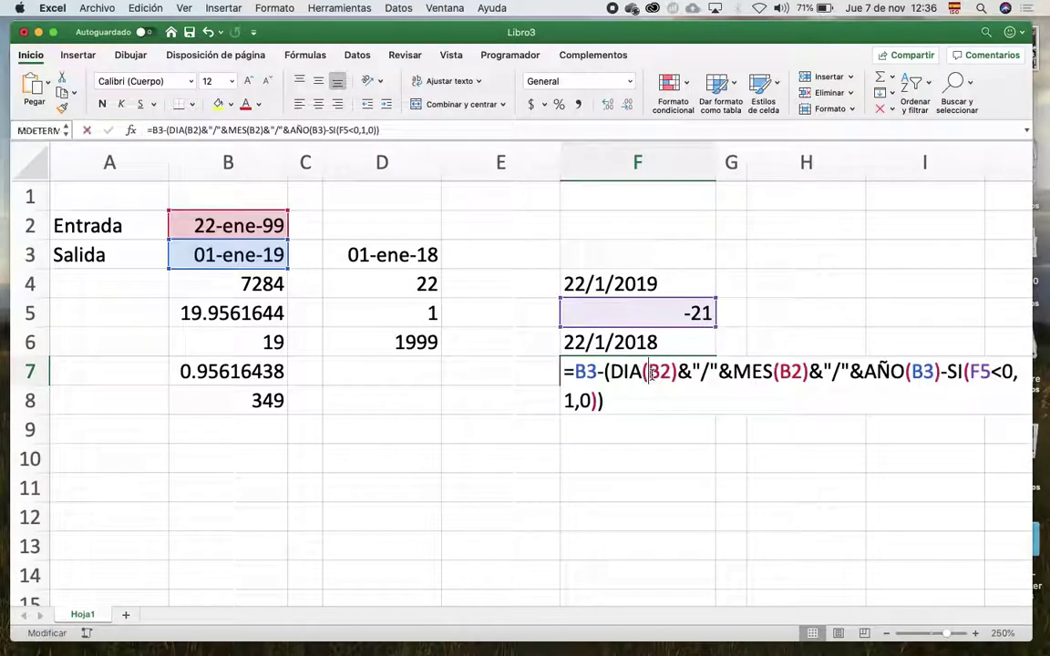
# Clear the helper formula in F6, checking the F7 formula's references before and after.
pyautogui.doubleClick(650, 374)
pyautogui.press('Escape')
pyautogui.click(646, 344)
pyautogui.press('Delete')
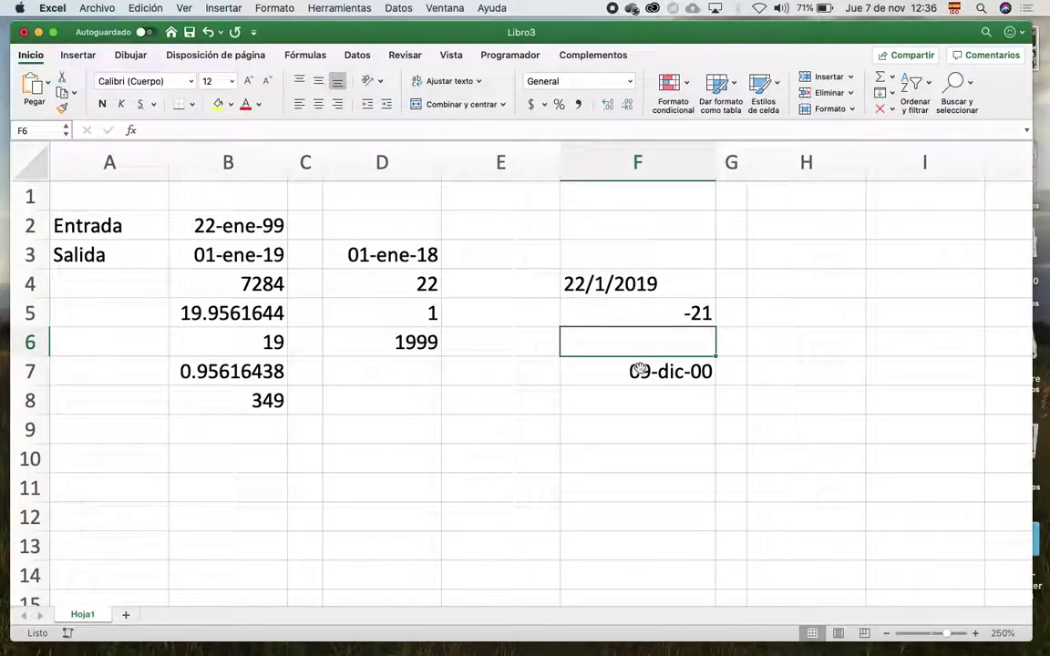
pyautogui.doubleClick(637, 370)
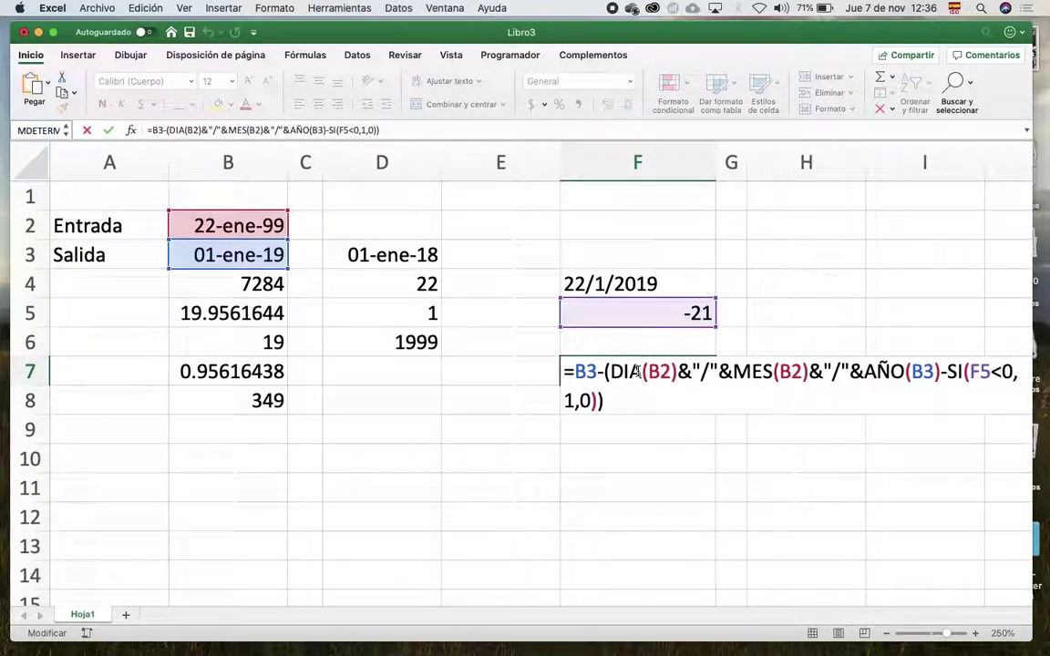
pyautogui.press('Escape')
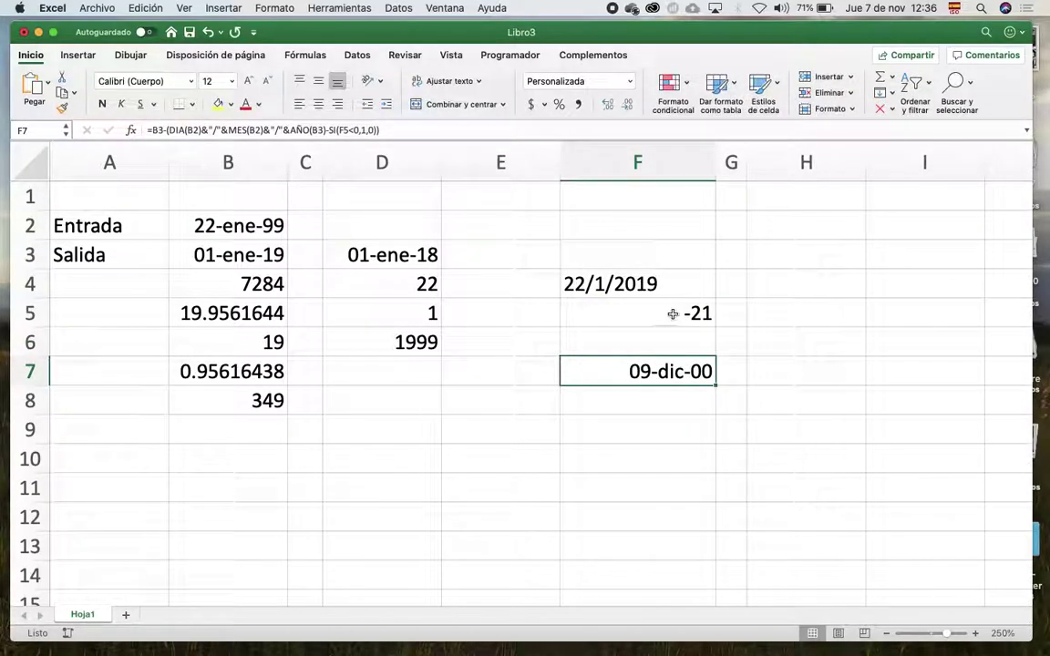
# Check the F5 formula and replace the F5 reference in the SI test of F7 with (B3-F4).
pyautogui.click(663, 310)
pyautogui.doubleClick(650, 310)
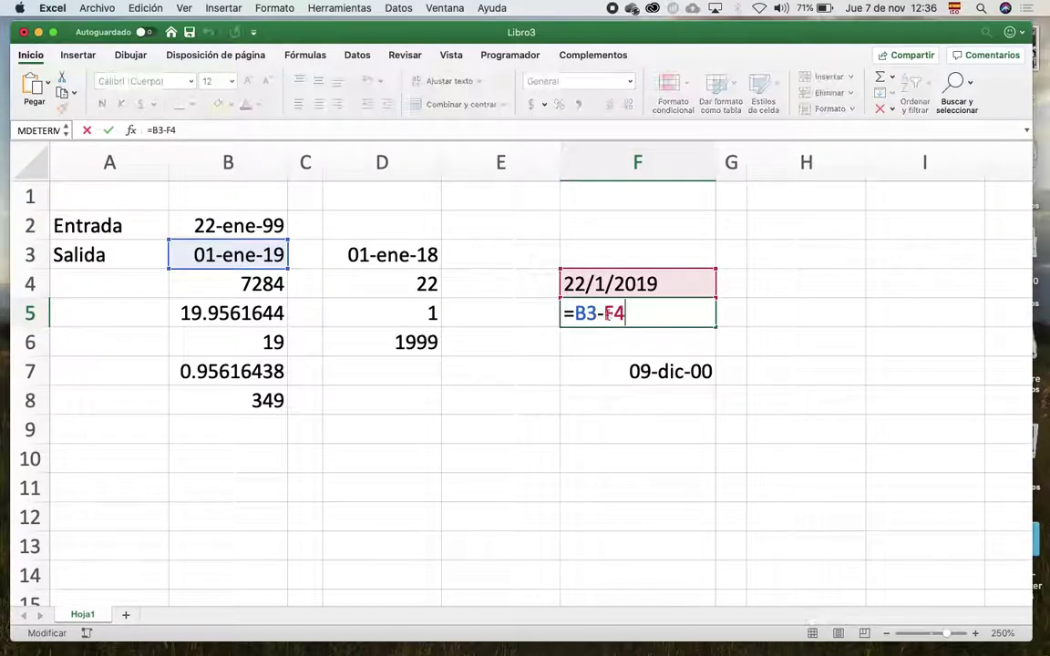
pyautogui.moveTo(575, 313); pyautogui.dragTo(632, 313)
pyautogui.press('BackSpace')
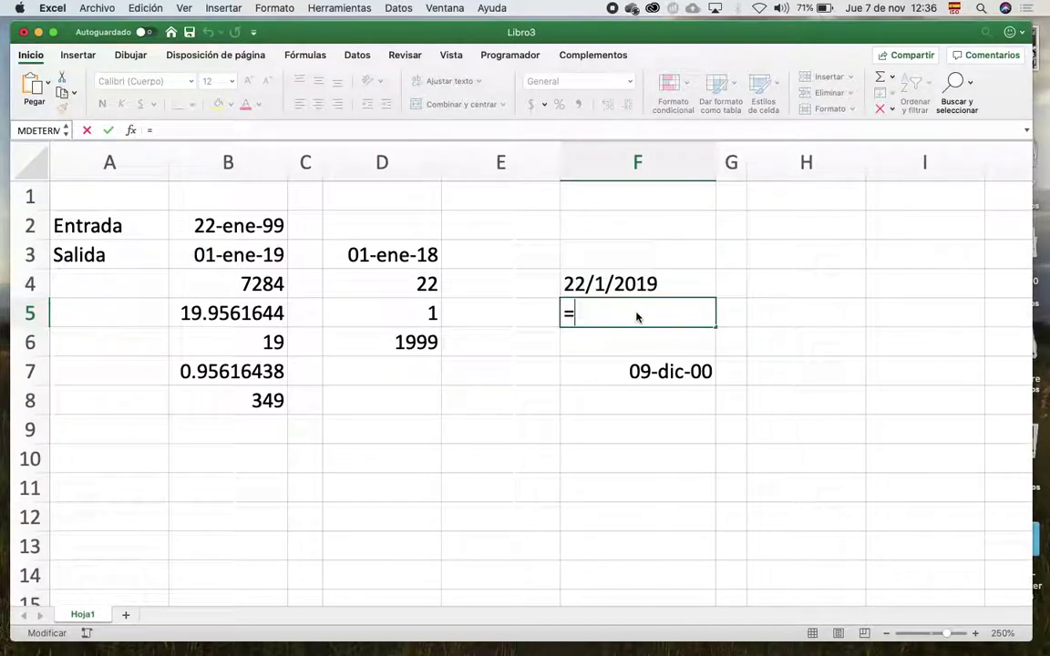
pyautogui.press('Escape')
pyautogui.click(624, 369)
pyautogui.doubleClick(624, 369)
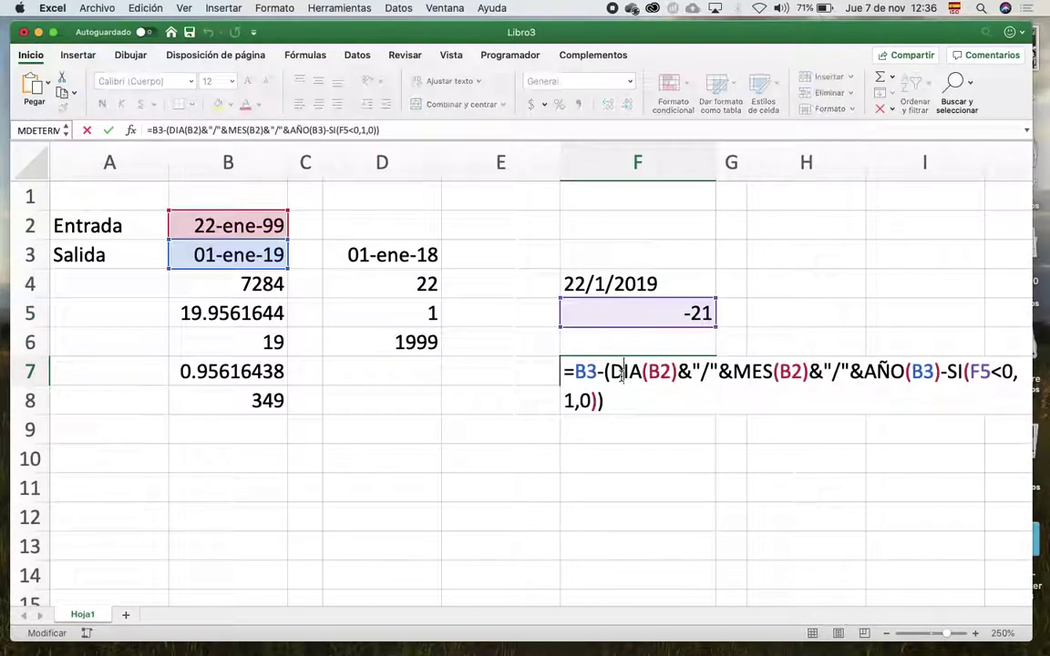
pyautogui.doubleClick(983, 371)
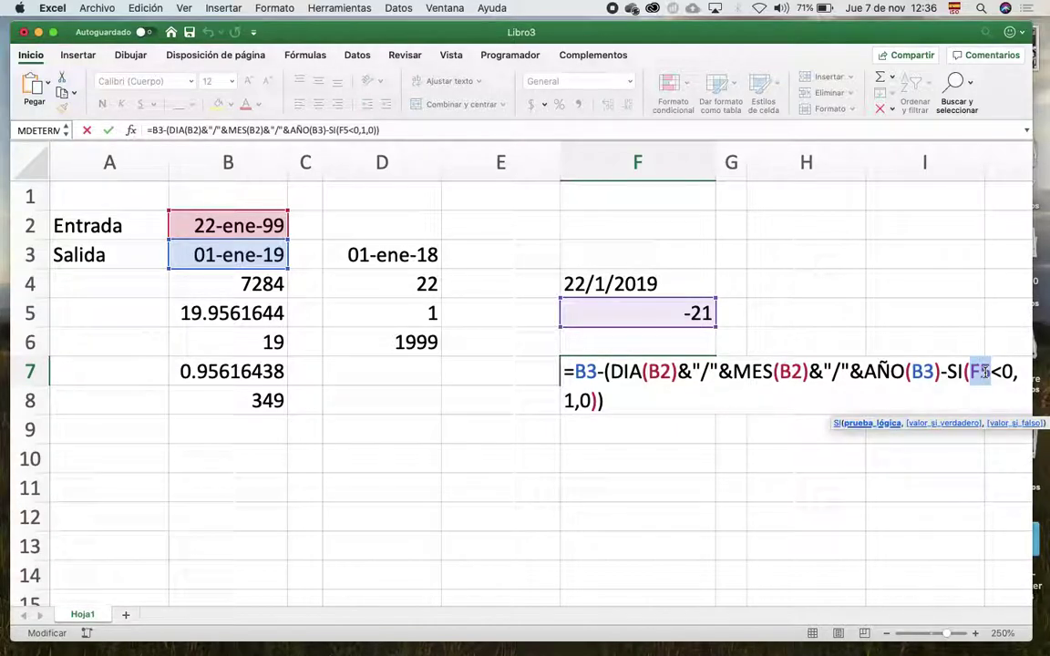
pyautogui.write('(')
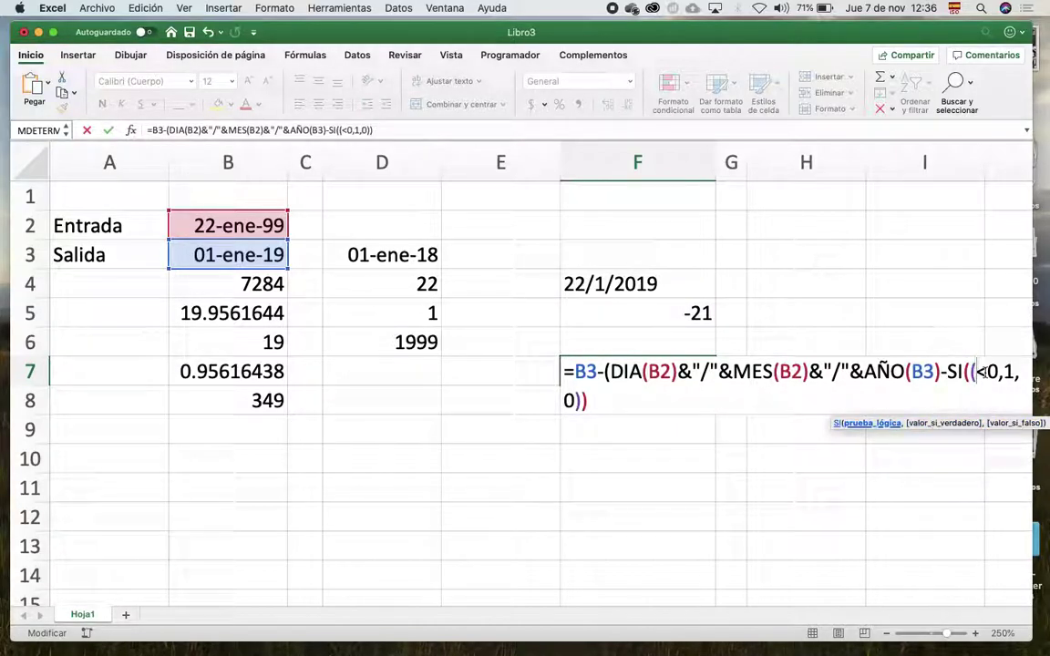
pyautogui.write('B3-F4')
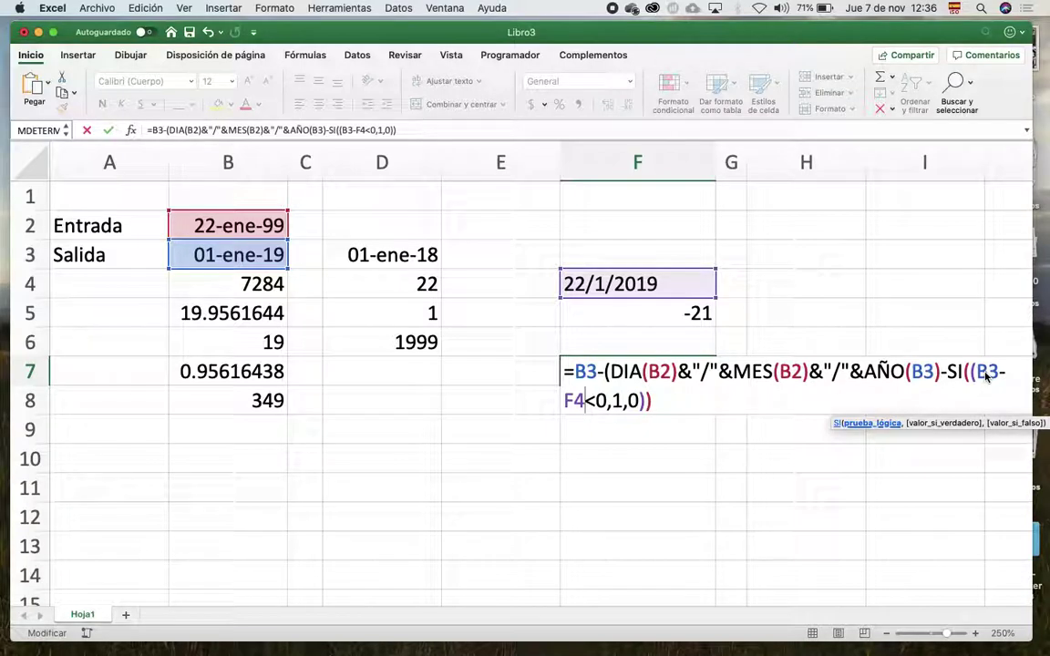
pyautogui.write(')')
pyautogui.press('Return')
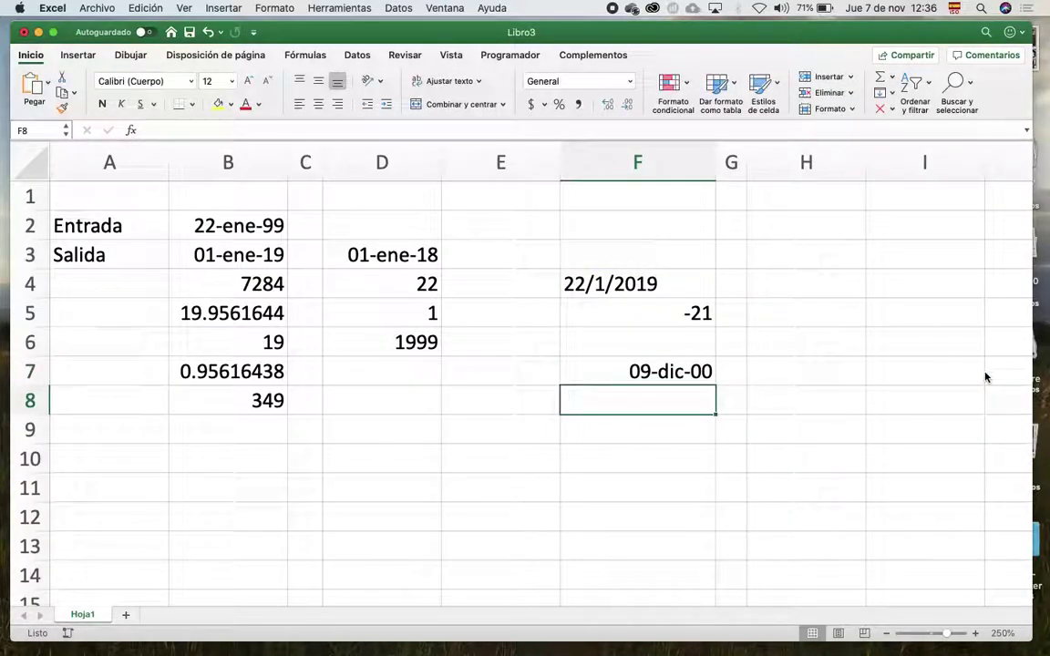
# Clear the helper subtraction in F5, checking the references in the F7 formula before and after.
pyautogui.doubleClick(680, 372)
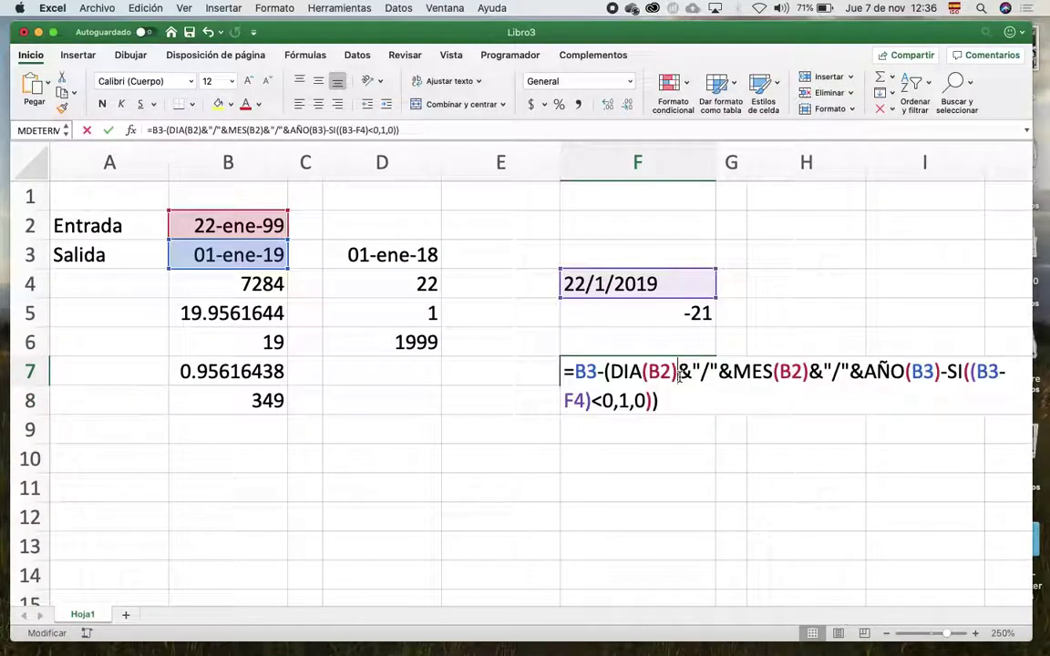
pyautogui.press('Escape')
pyautogui.click(697, 319)
pyautogui.press('BackSpace')
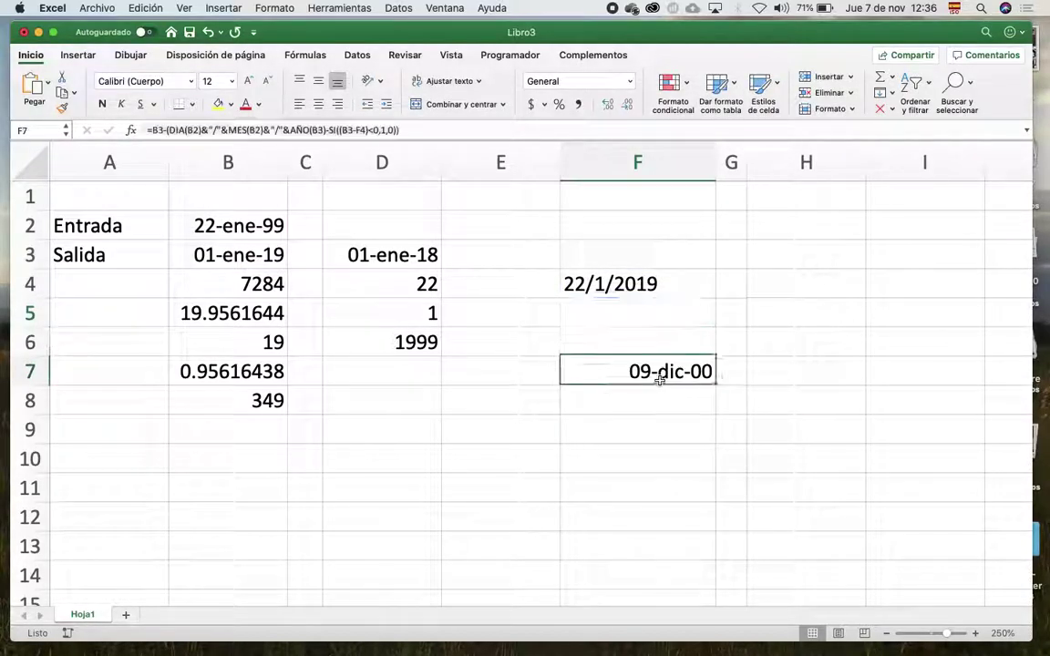
pyautogui.doubleClick(659, 381)
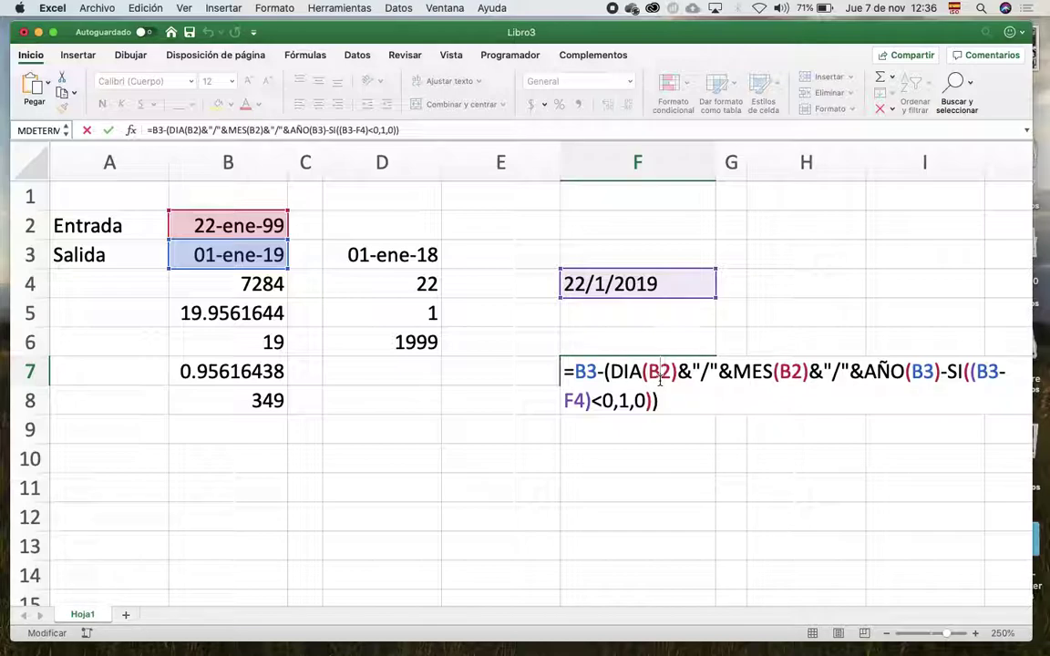
pyautogui.press('Escape')
# Copy the DIA/MES/AÑO text of the F4 formula without its equals sign, keeping the cell's formula.
pyautogui.doubleClick(585, 286)
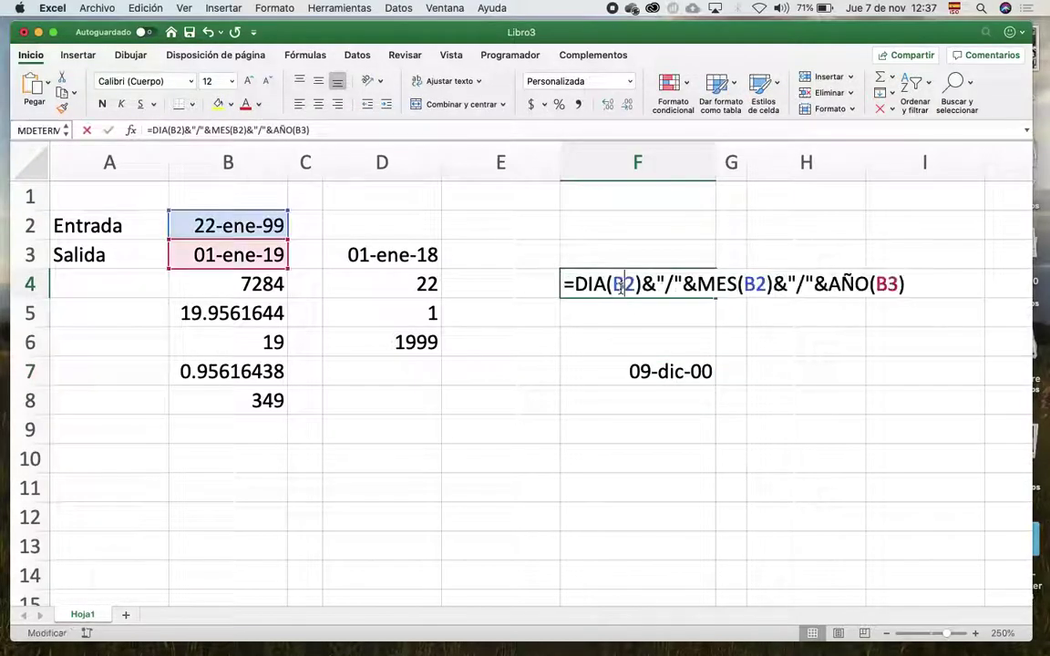
pyautogui.moveTo(576, 286); pyautogui.dragTo(1048, 311)
pyautogui.press('super+x')
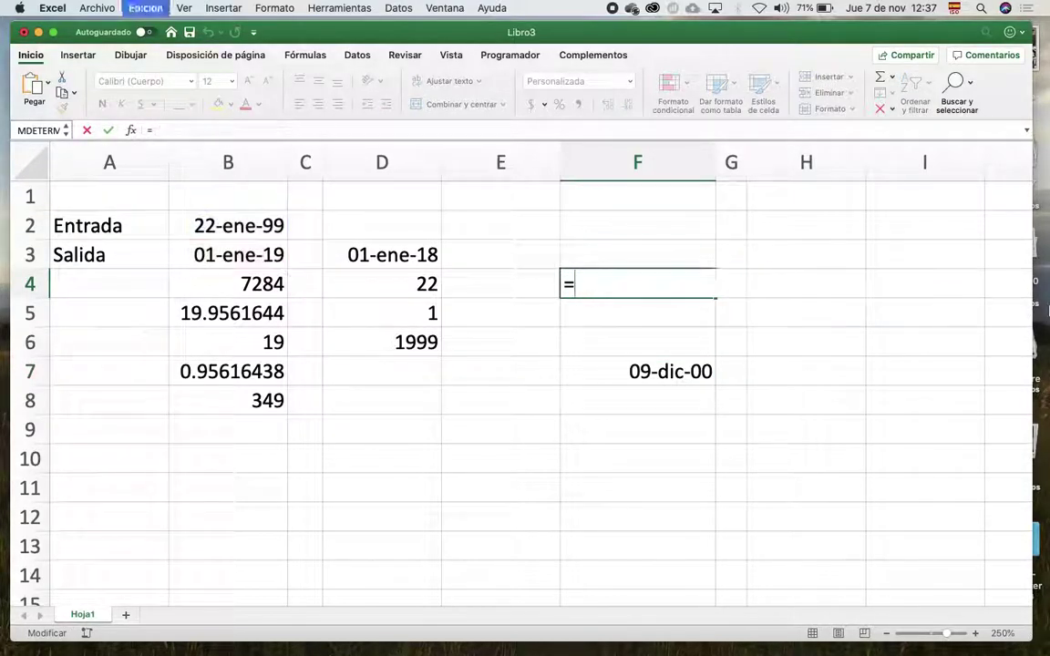
pyautogui.press('Escape')
# Replace the F4 reference in the SI test of F7 with the copied DIA/MES/AÑO text in parentheses.
pyautogui.doubleClick(708, 368)
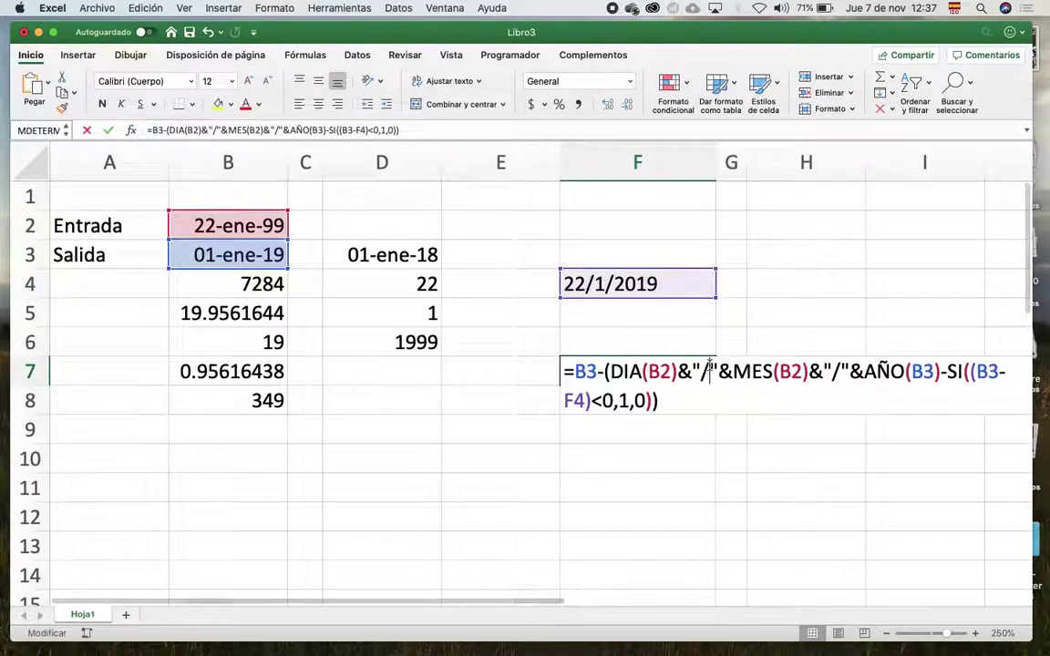
pyautogui.moveTo(590, 401); pyautogui.dragTo(565, 403)
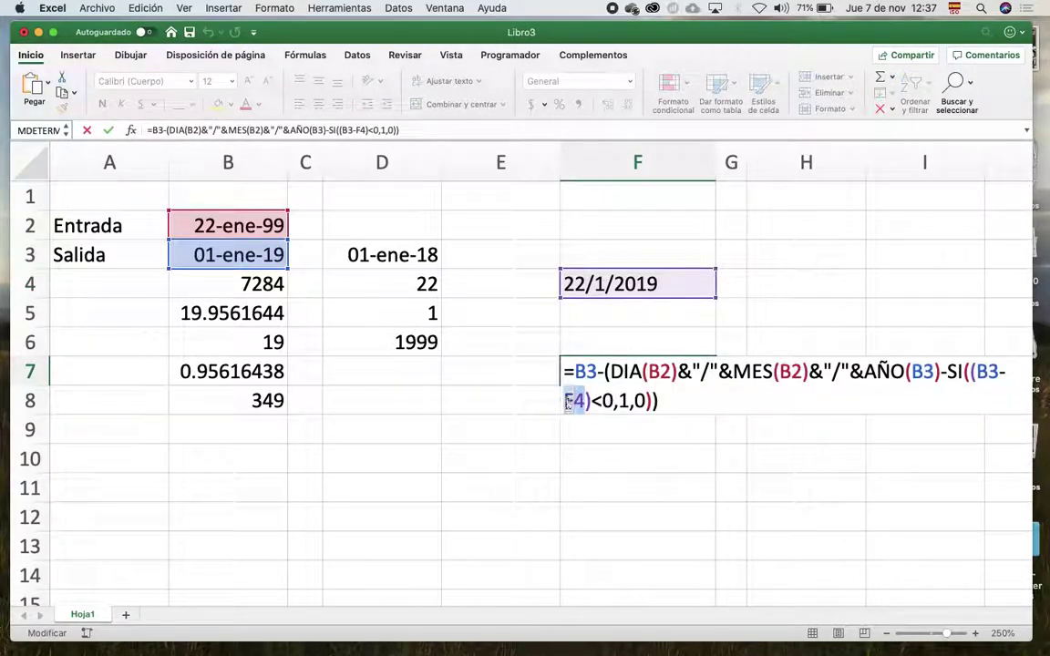
pyautogui.write('(')
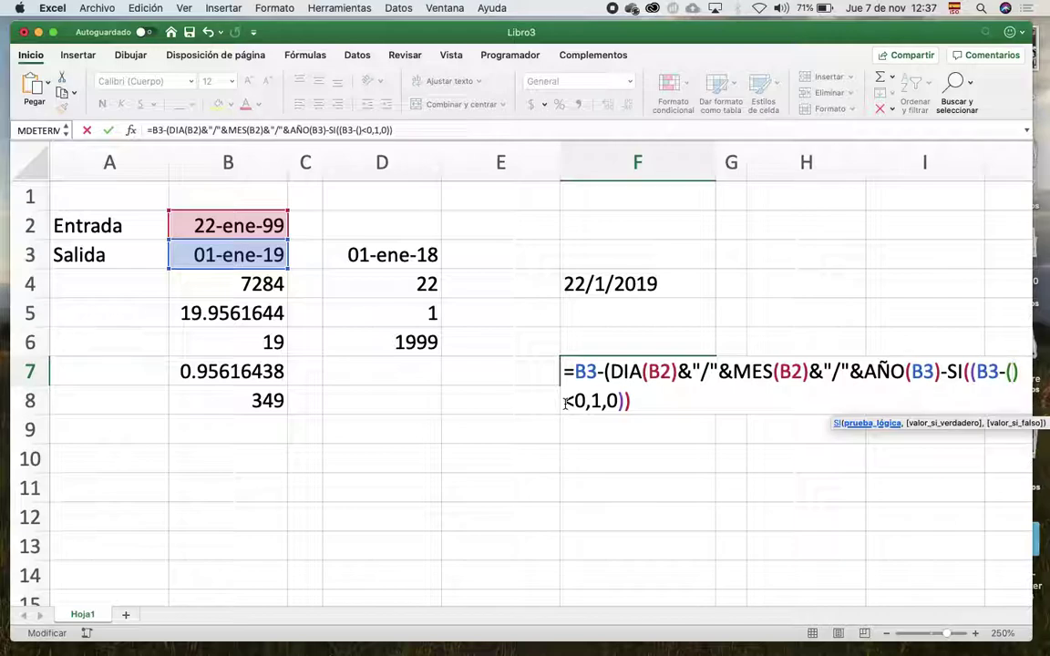
pyautogui.press('super+v')
pyautogui.write(')')
pyautogui.press('Return')
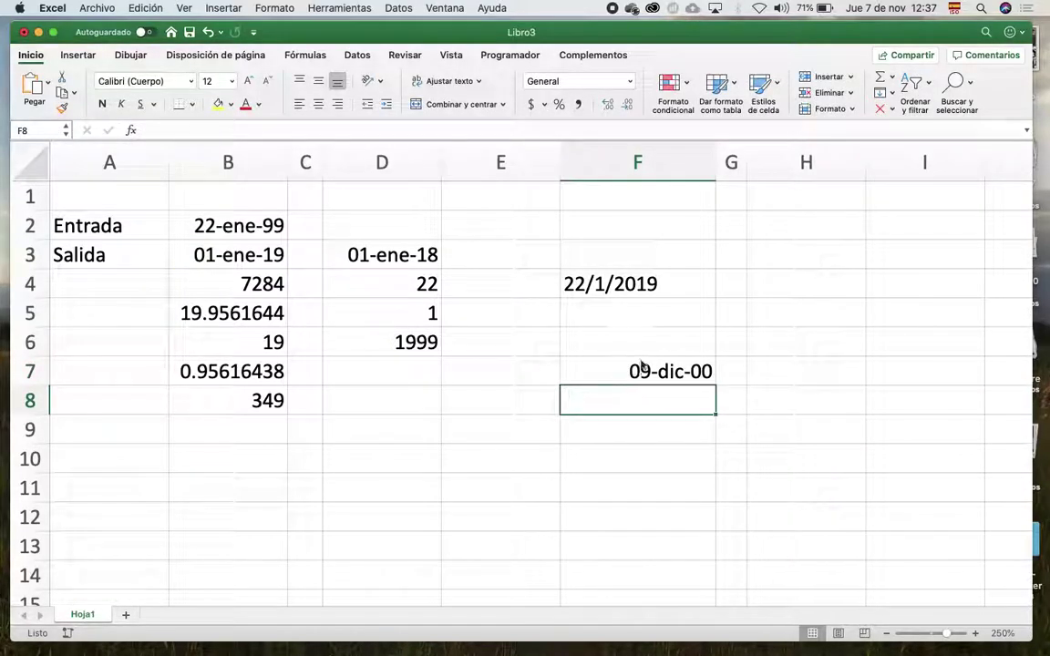
# Clear the helper date formula in F4, checking the F7 formula before and after.
pyautogui.doubleClick(641, 368)
pyautogui.press('Escape')
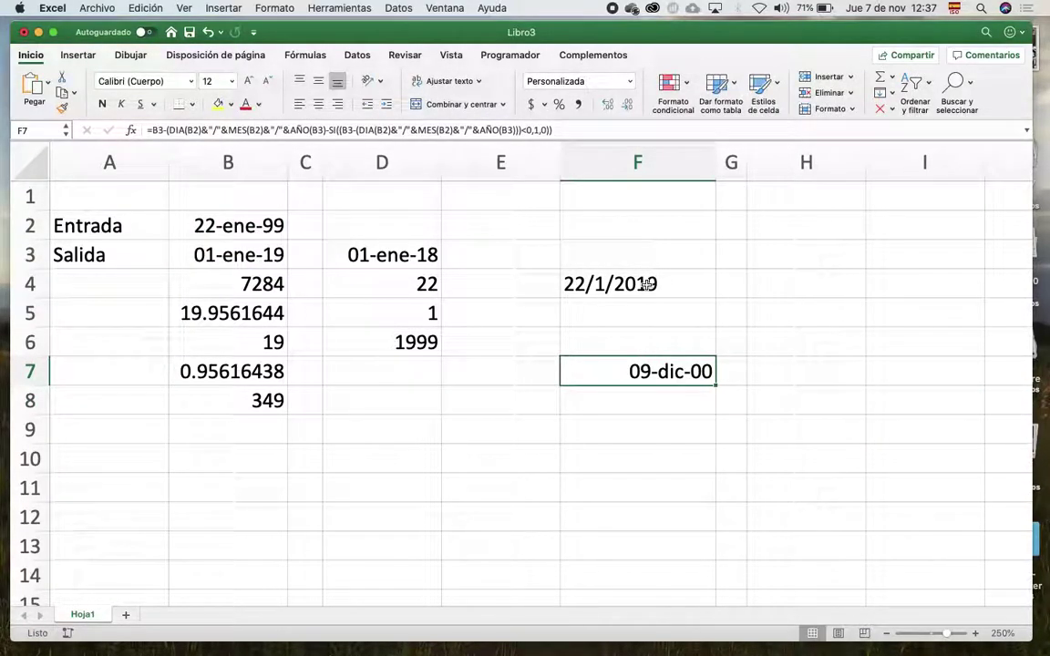
pyautogui.click(645, 283)
pyautogui.press('Delete')
pyautogui.click(628, 370)
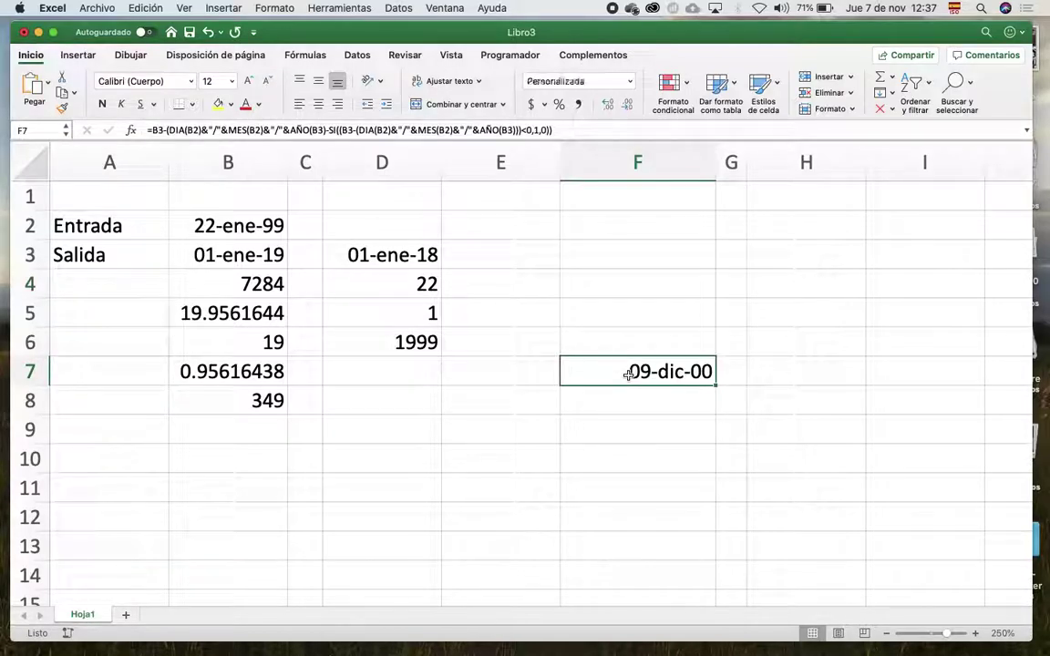
# Apply the number format of D6 to F7, and move the F7 formula to D7.
pyautogui.click(392, 342)
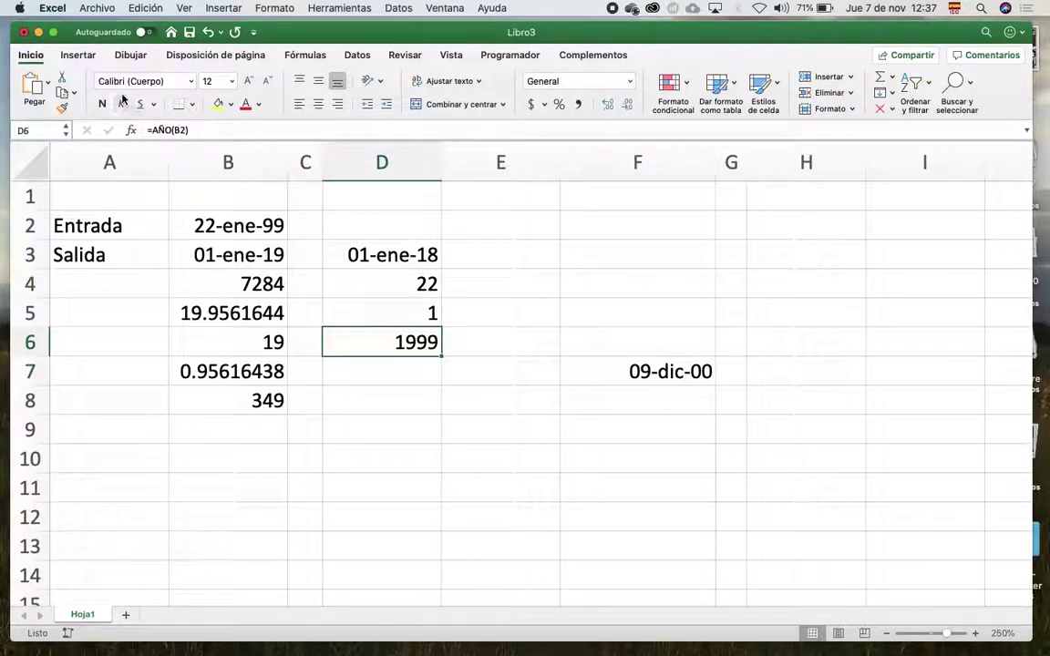
pyautogui.click(61, 108)
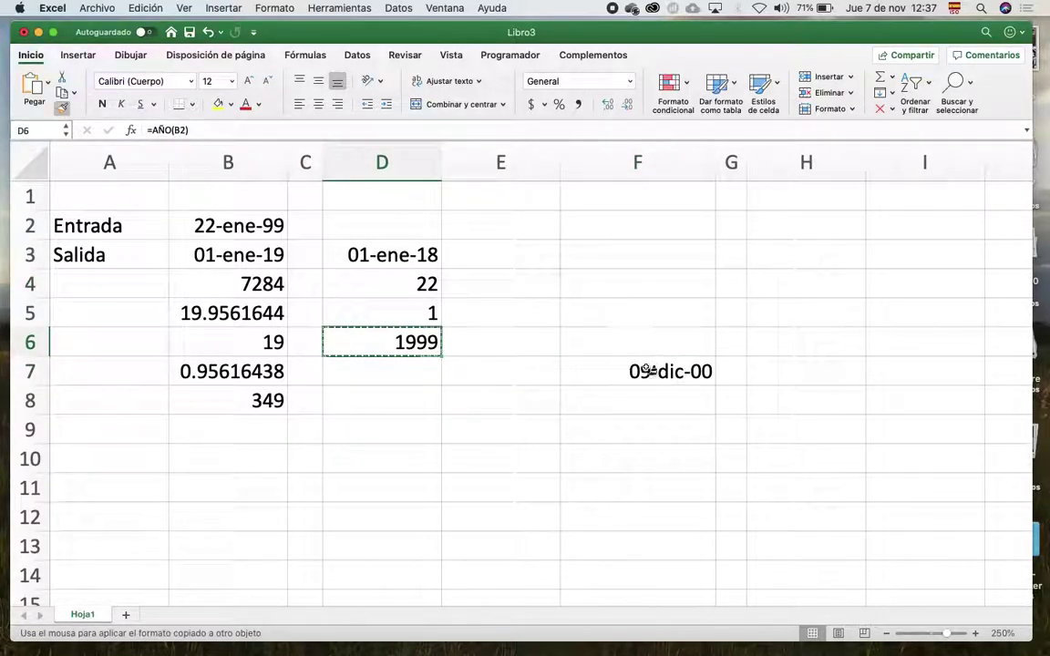
pyautogui.click(638, 371)
pyautogui.press('super+x')
pyautogui.click(410, 376)
pyautogui.press('super+v')
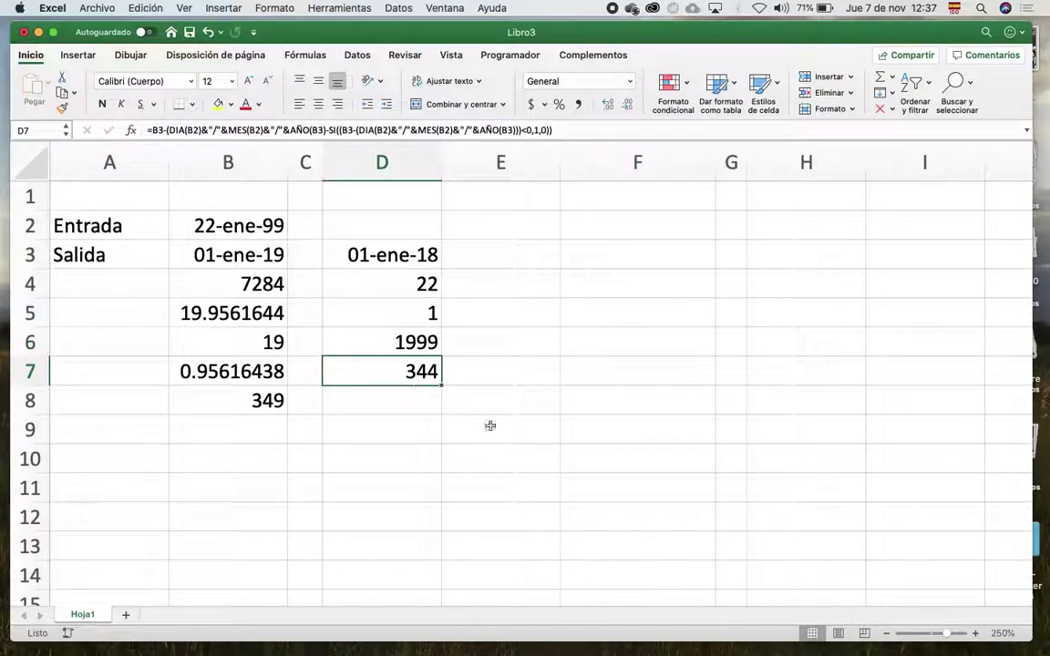
pyautogui.click(537, 444)
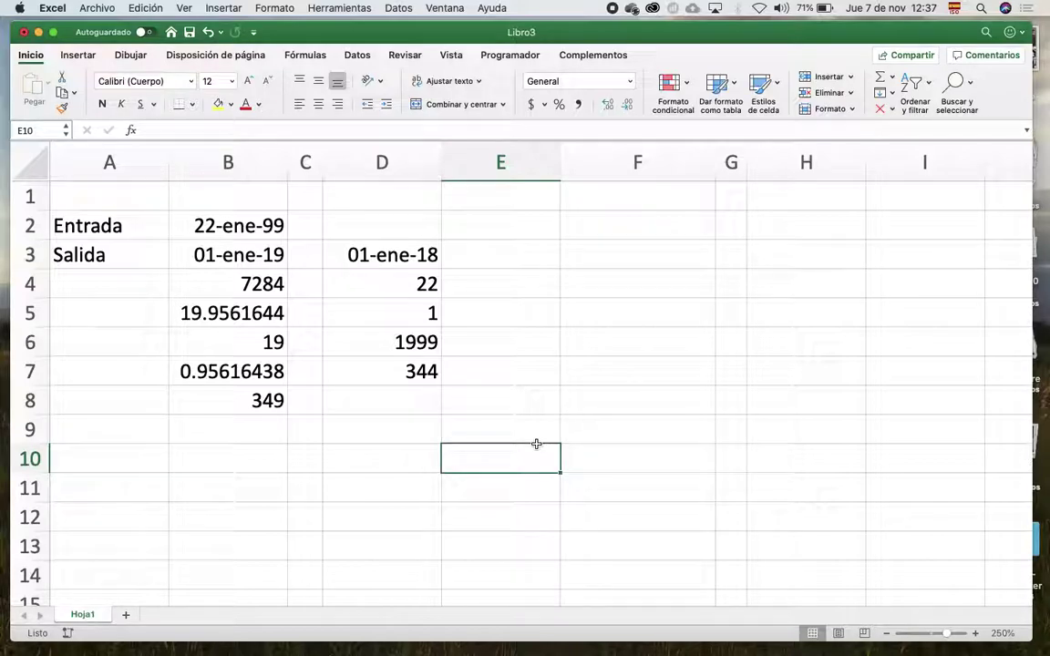
# Change the Entrada date in B2 to 21 enero 1997.
pyautogui.click(198, 227)
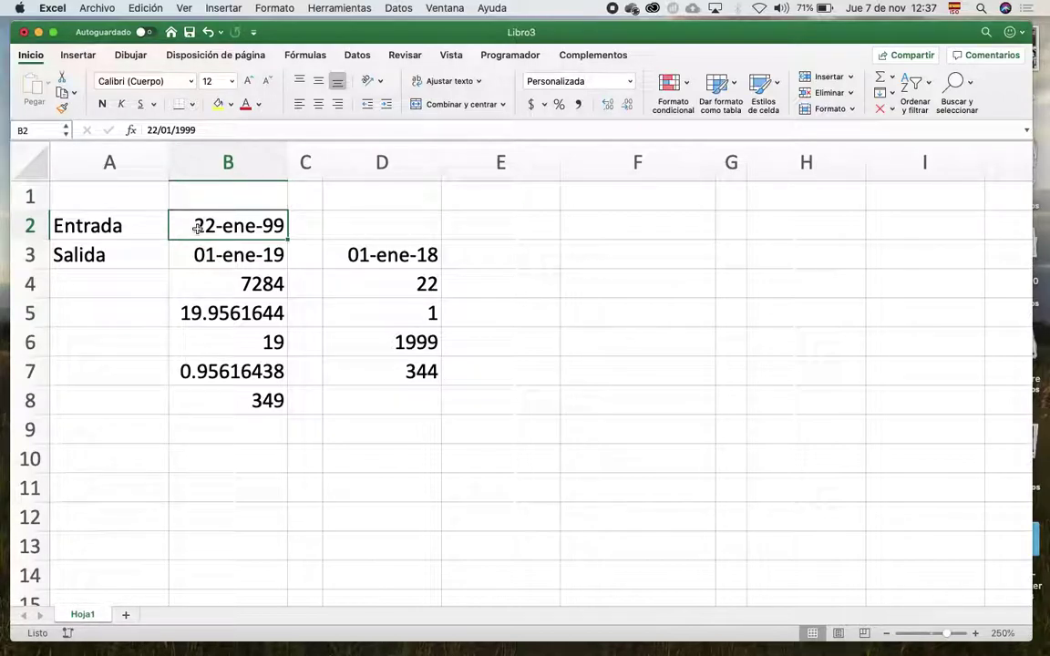
pyautogui.write('21 enero')
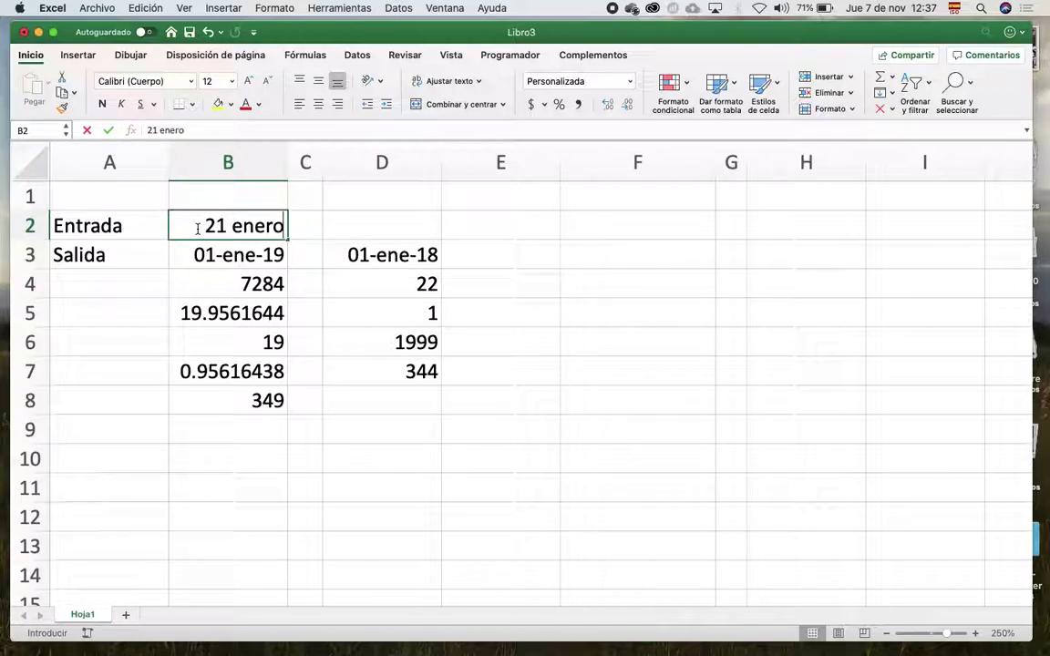
pyautogui.write(' 1997')
pyautogui.press('Return')
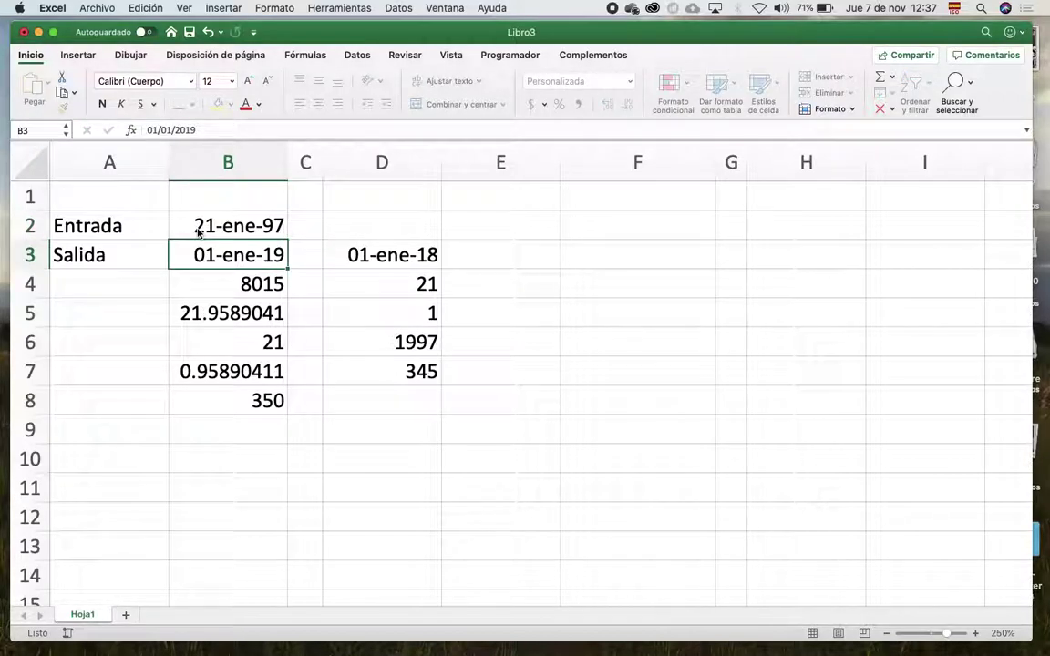
# Change the Salida date in B3 to 31 octubre 2019.
pyautogui.write('21')
pyautogui.press('BackSpace')
pyautogui.press('BackSpace')
pyautogui.write('31 ')
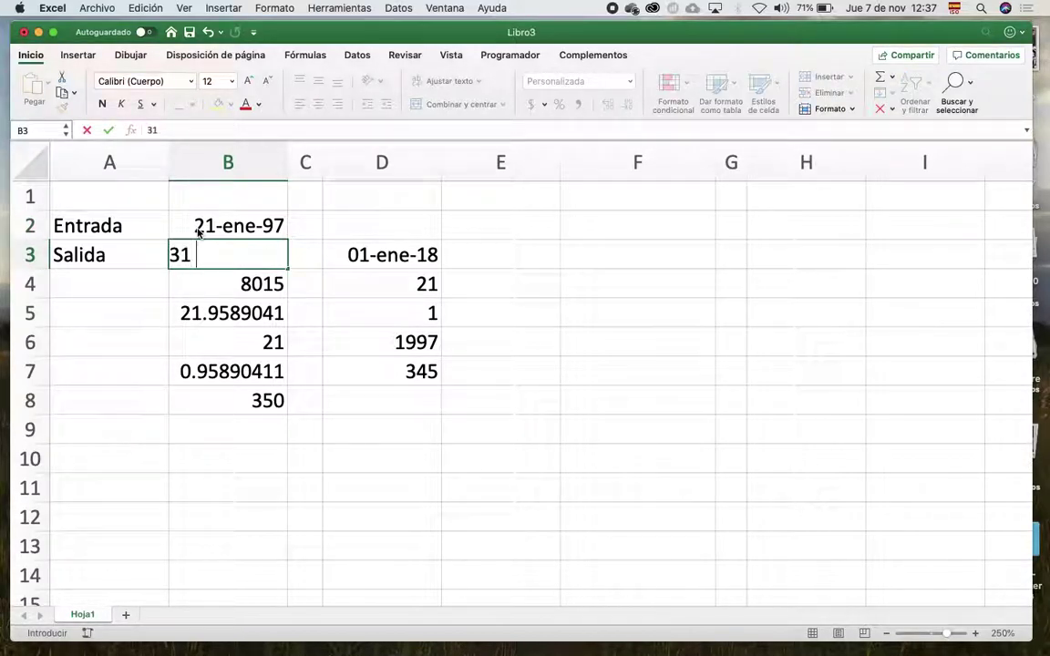
pyautogui.write('octubre 2')
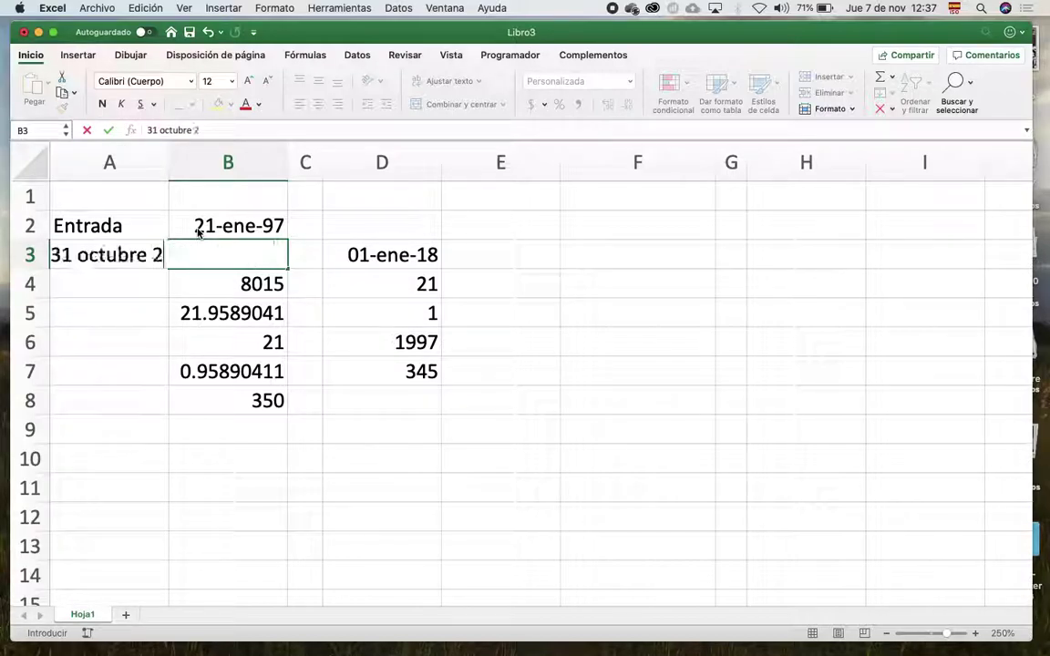
pyautogui.write('019')
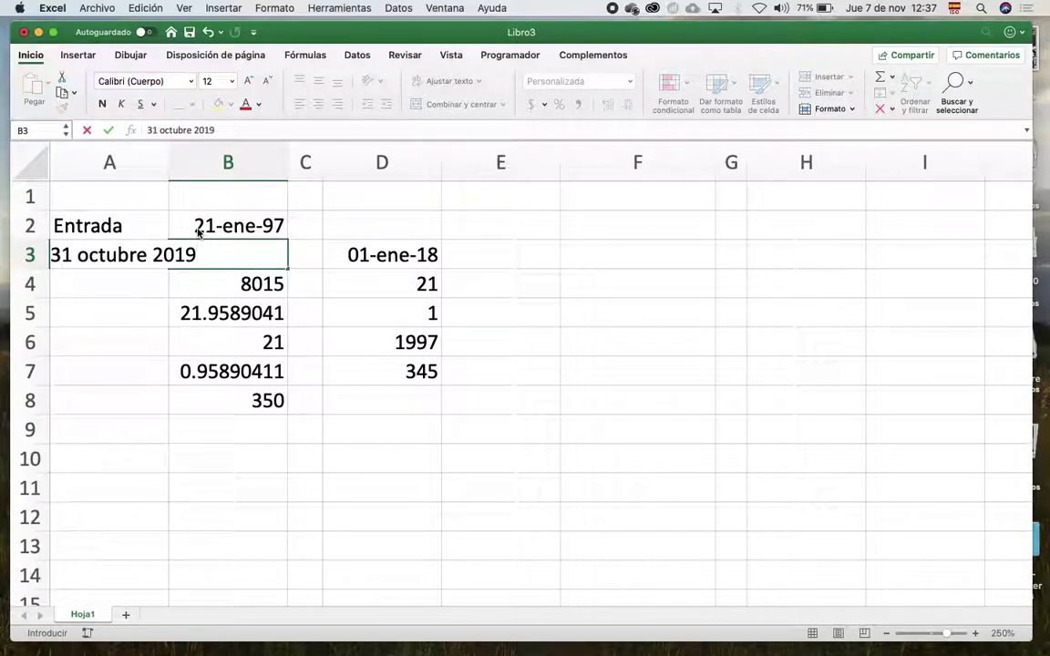
pyautogui.press('Return')
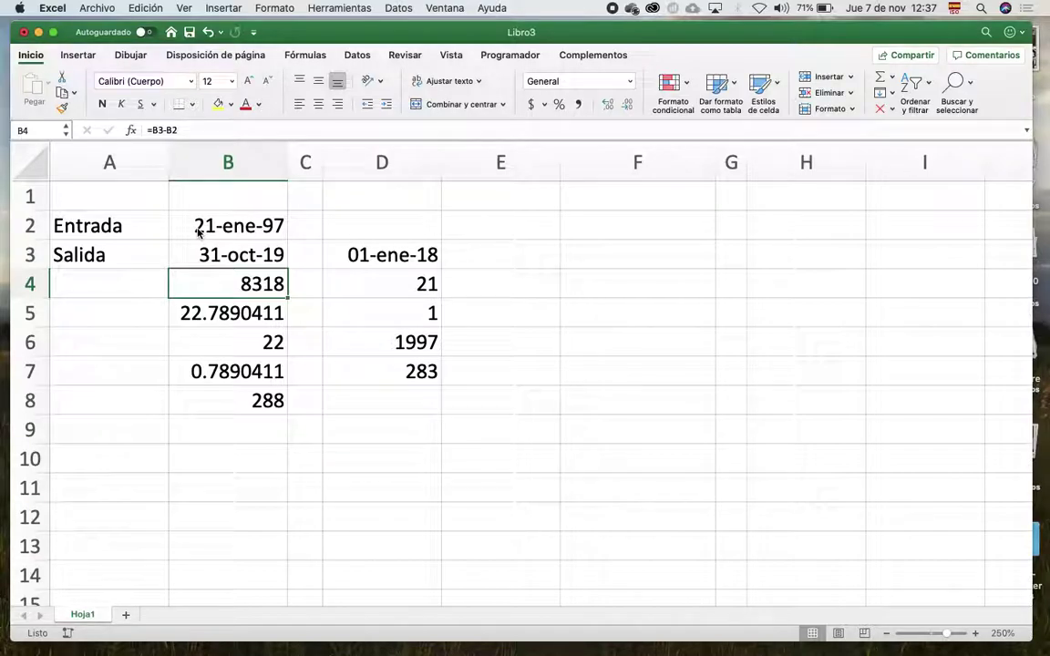
# Examine the combined days formula in D7 and the date cells it refers to.
pyautogui.click(408, 367)
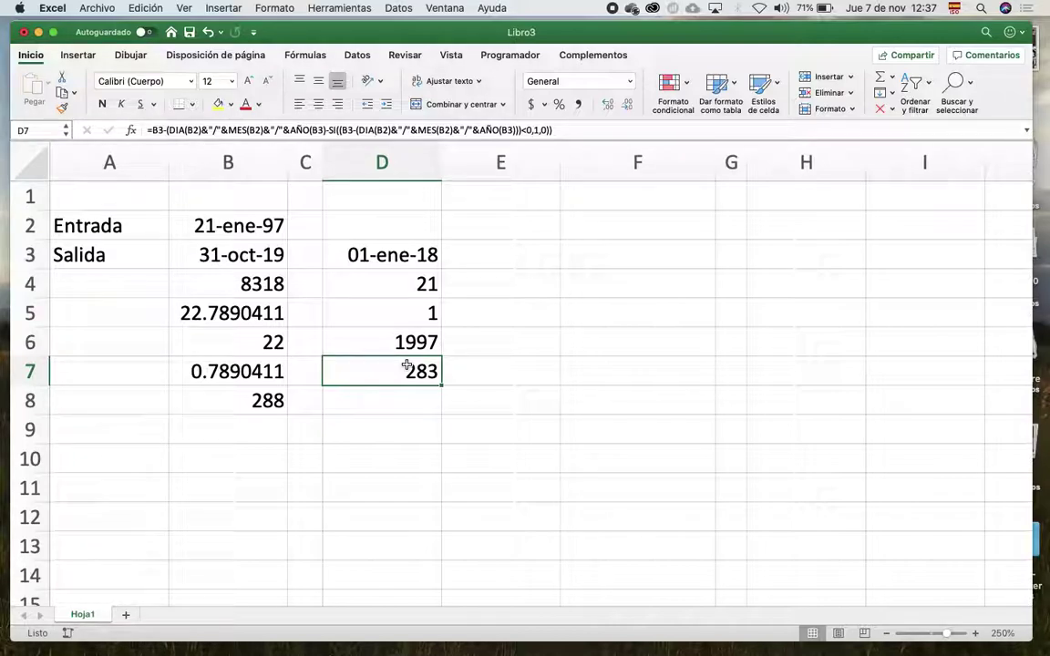
pyautogui.doubleClick(393, 368)
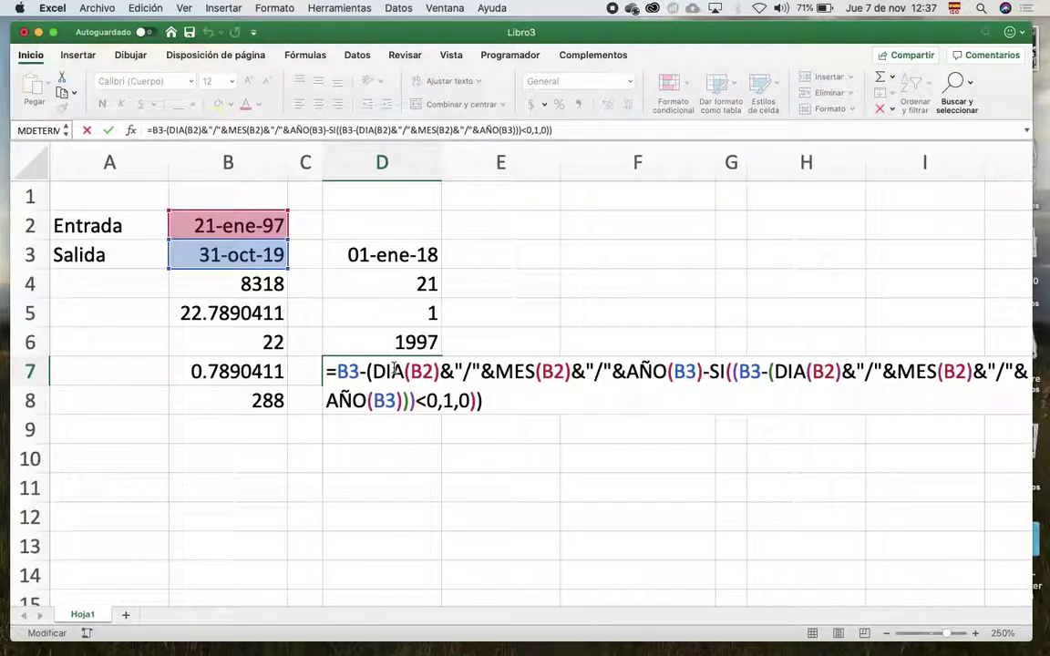
pyautogui.press('Return')
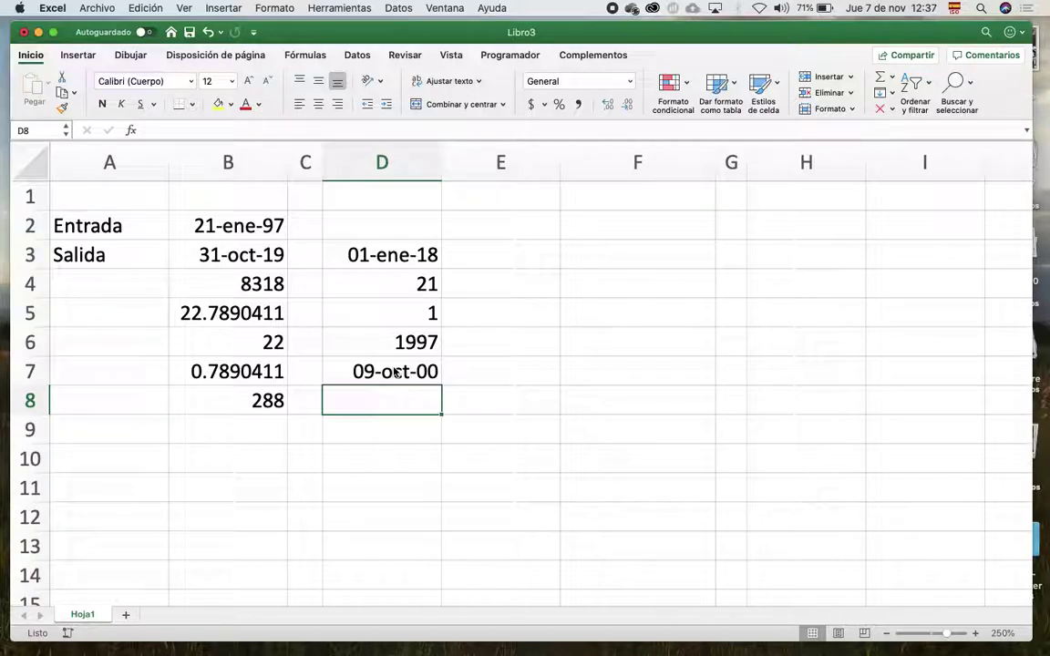
# Copy the number format of B8 onto the days formula in D7.
pyautogui.click(395, 371)
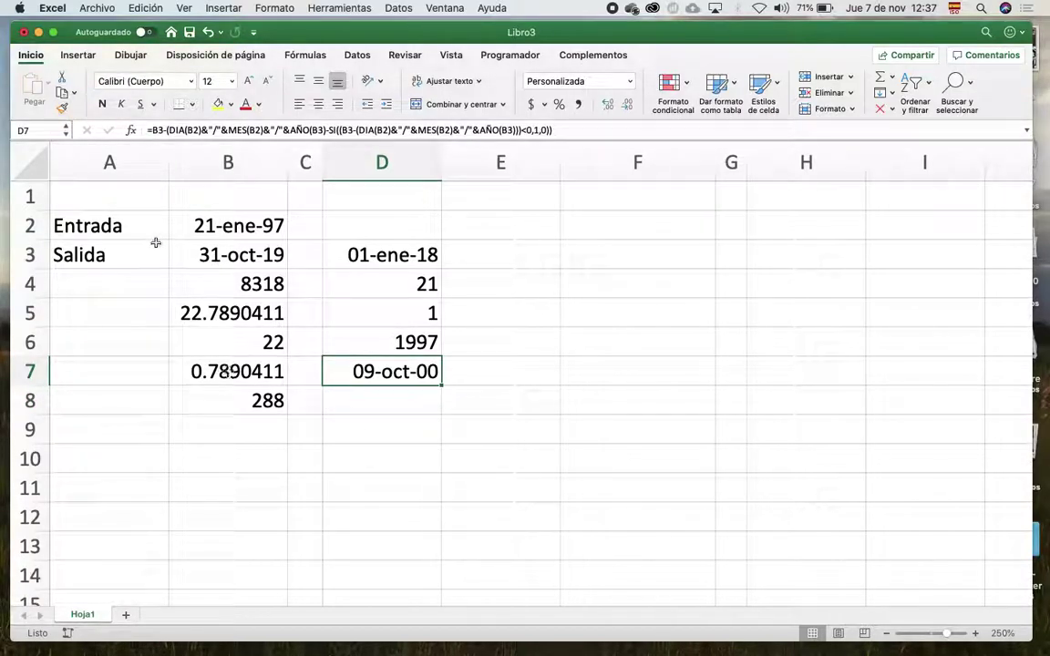
pyautogui.click(258, 399)
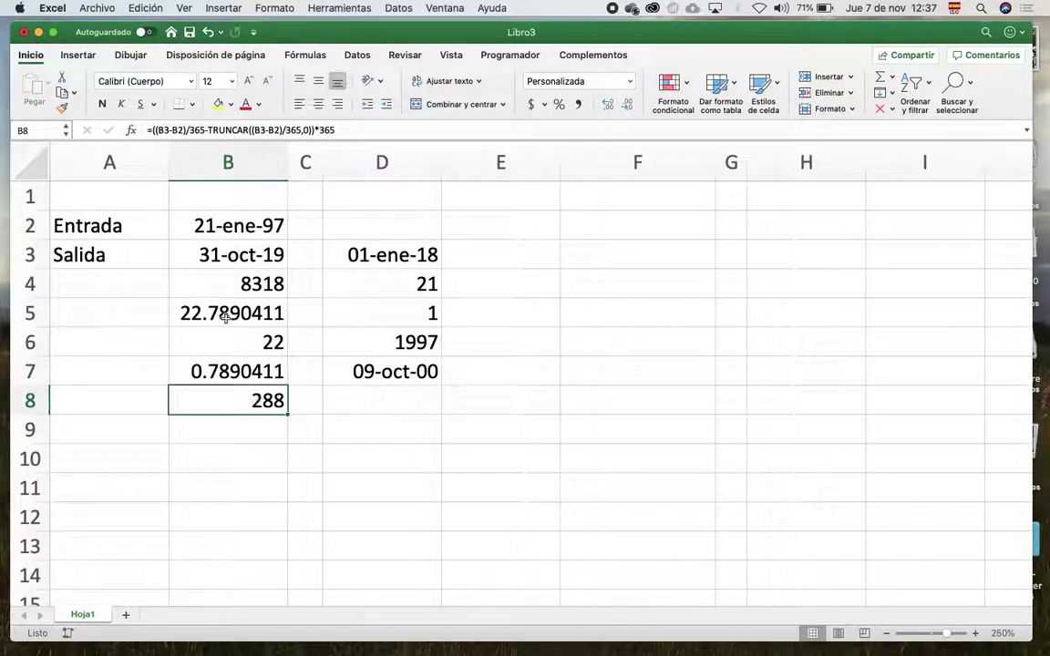
pyautogui.click(64, 108)
pyautogui.click(364, 374)
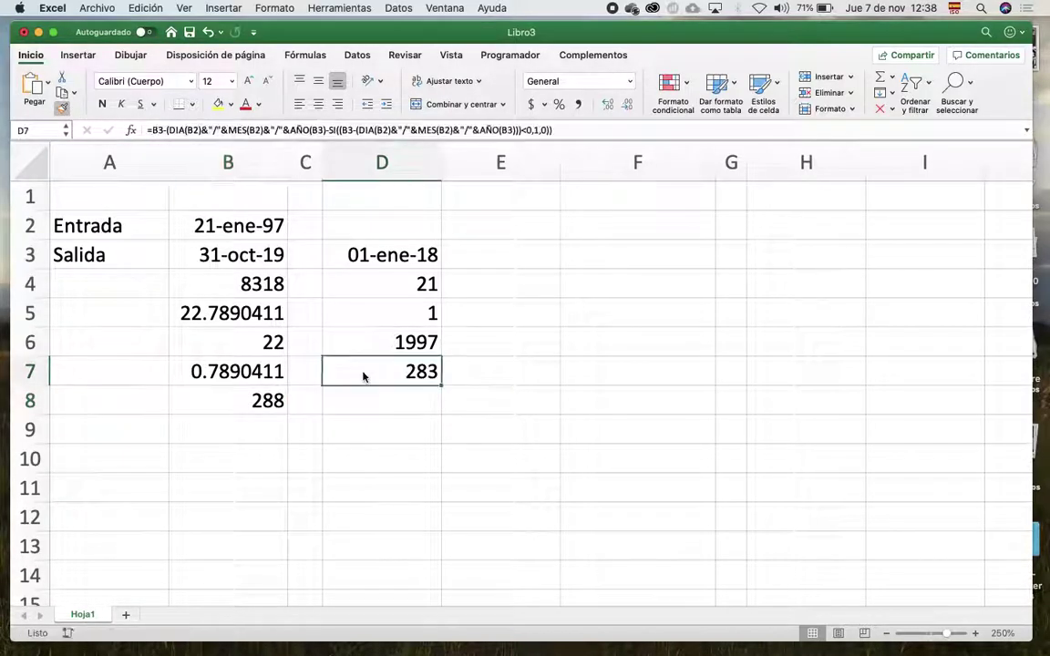
pyautogui.click(411, 426)
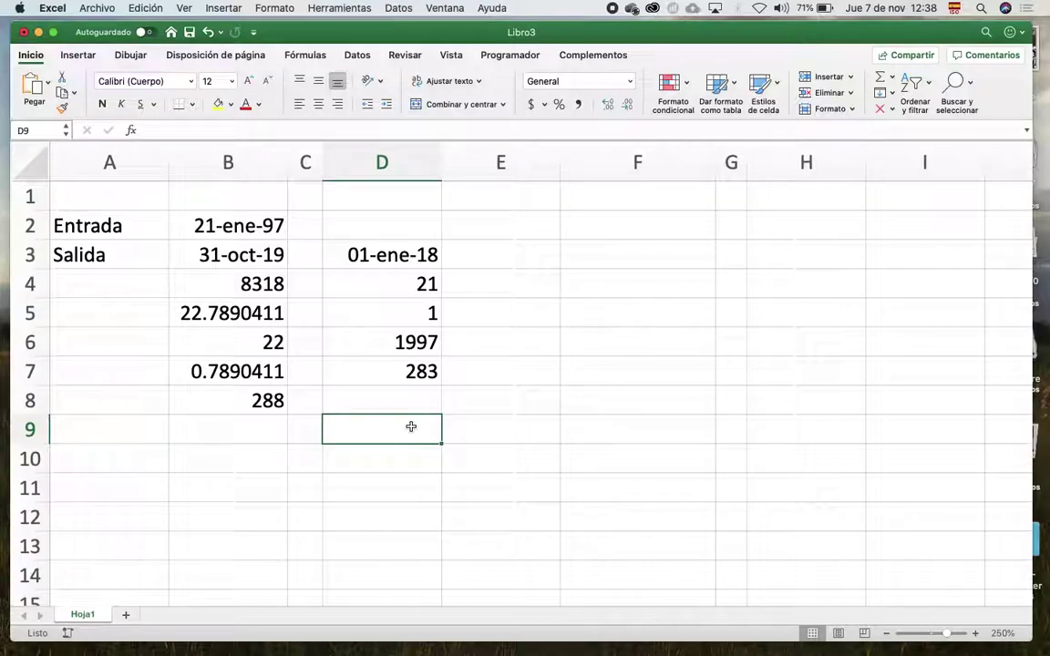